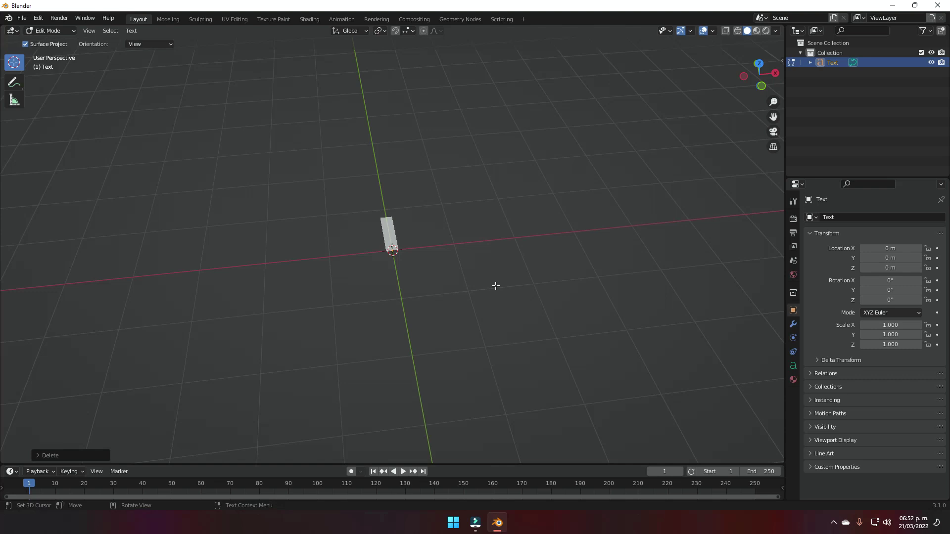
Step: Enter LIMO as the content of the text object and return to Object Mode
type("Ll")
type("MO")
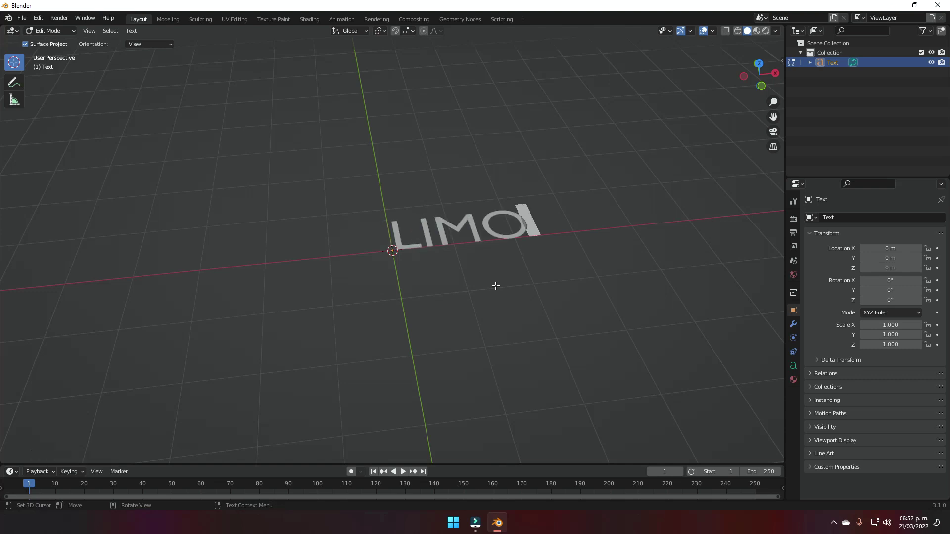
key("Tab")
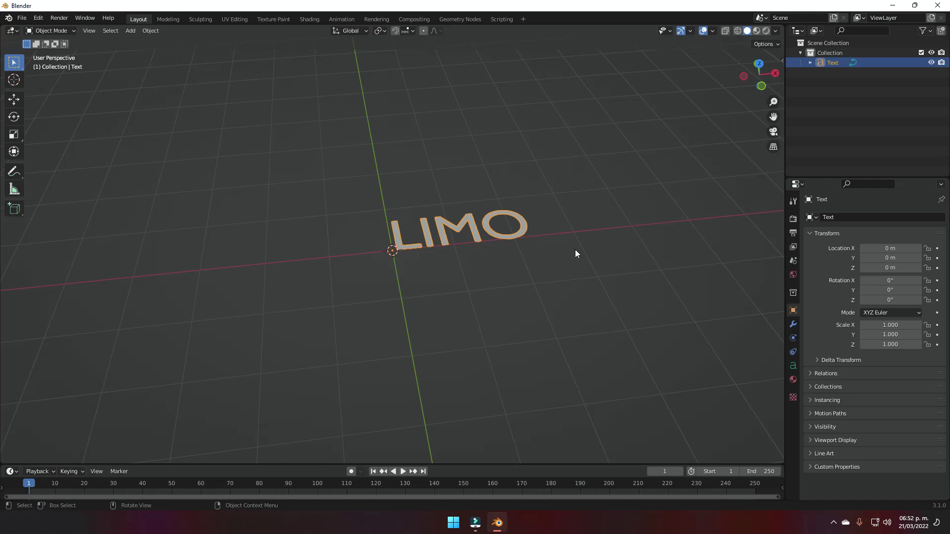
Step: Rotate the LIMO text 90° about the X axis so that it stands upright
key("r")
key("x")
key("9")
key("0")
key("Return")
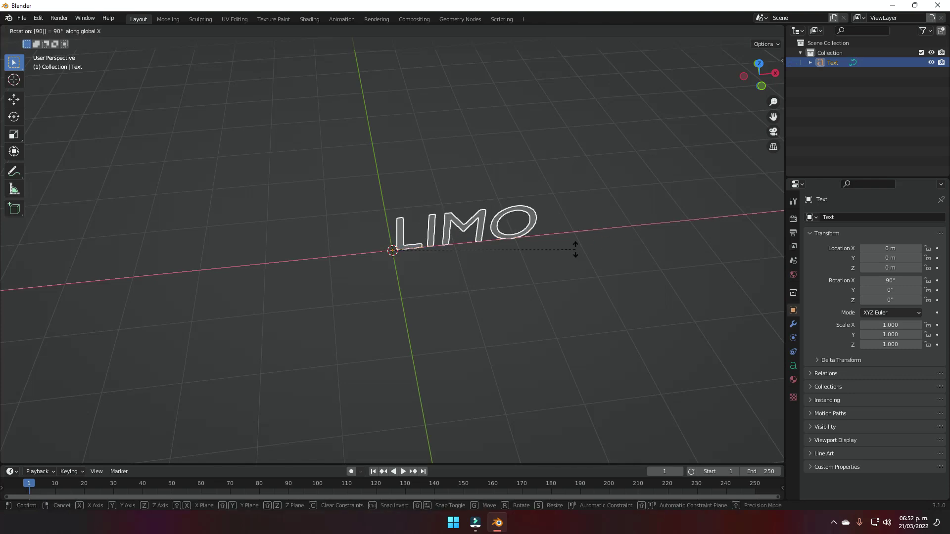
scroll(575, 249, "up", 6)
scroll(568, 276, "down", 5)
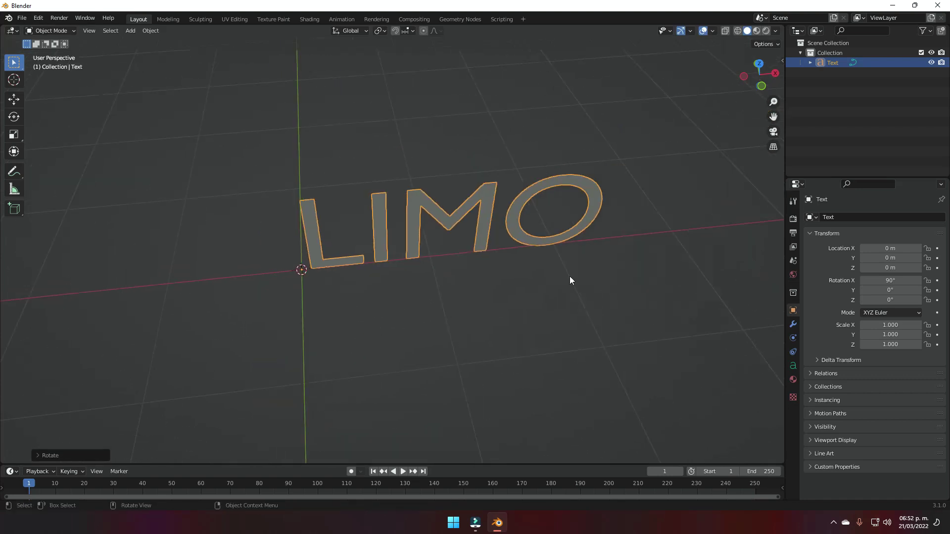
Step: Load Poppins-Black.ttf from D:\Poppins as the regular font of the LIMO text
left_click(793, 366)
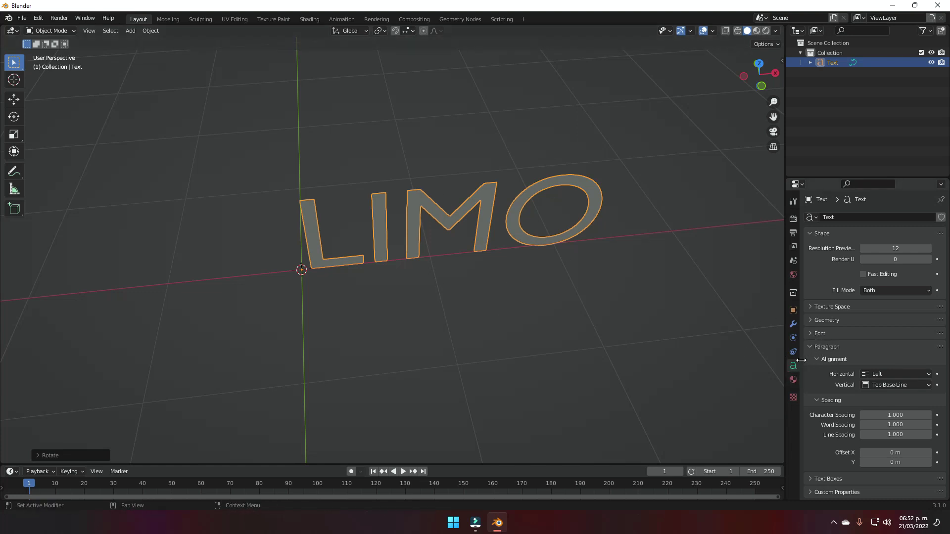
left_click(809, 333)
left_click(927, 349)
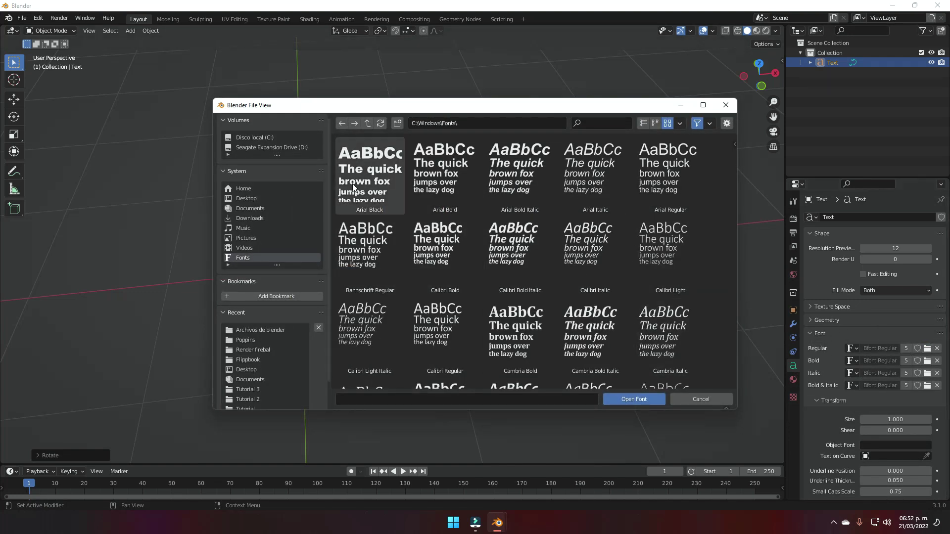
left_click(262, 147)
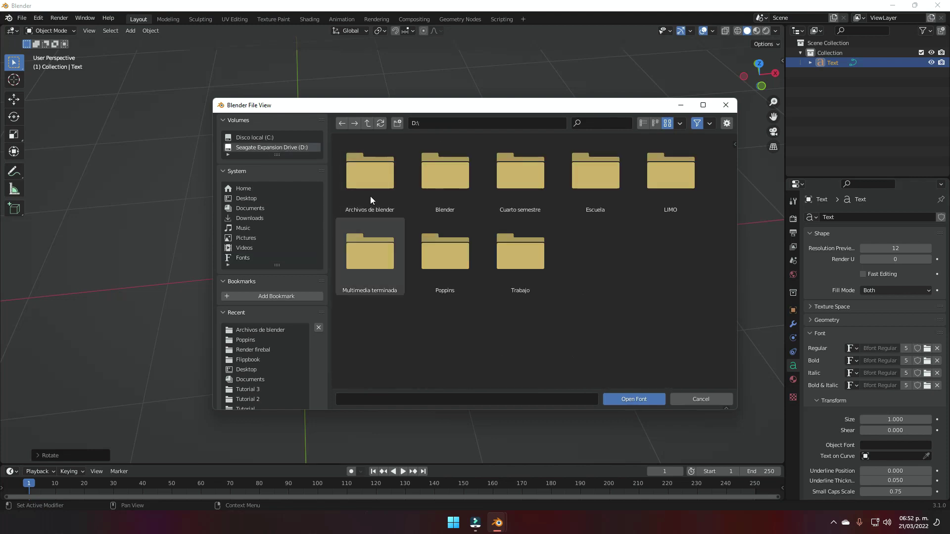
double_click(447, 262)
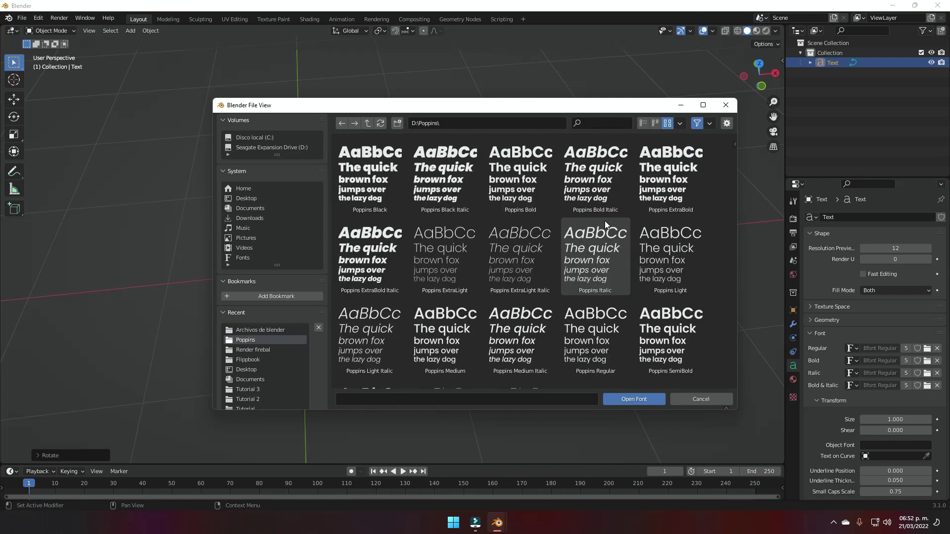
left_click(369, 176)
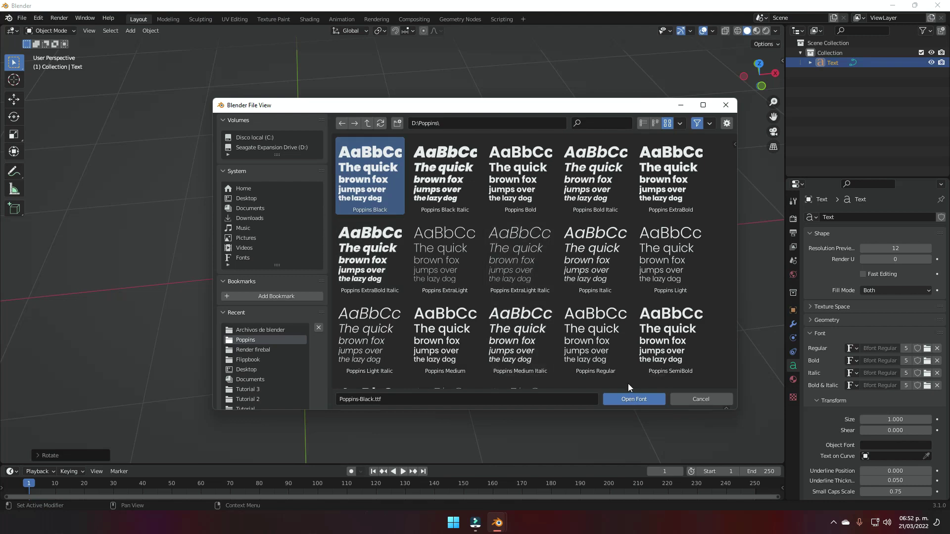
left_click(643, 399)
middle_click_drag(340, 305, 404, 263)
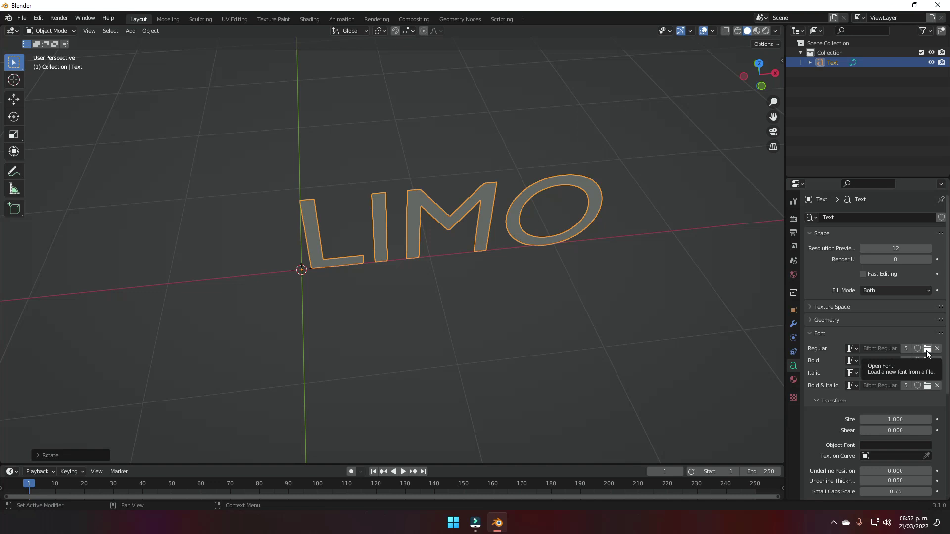
left_click(926, 349)
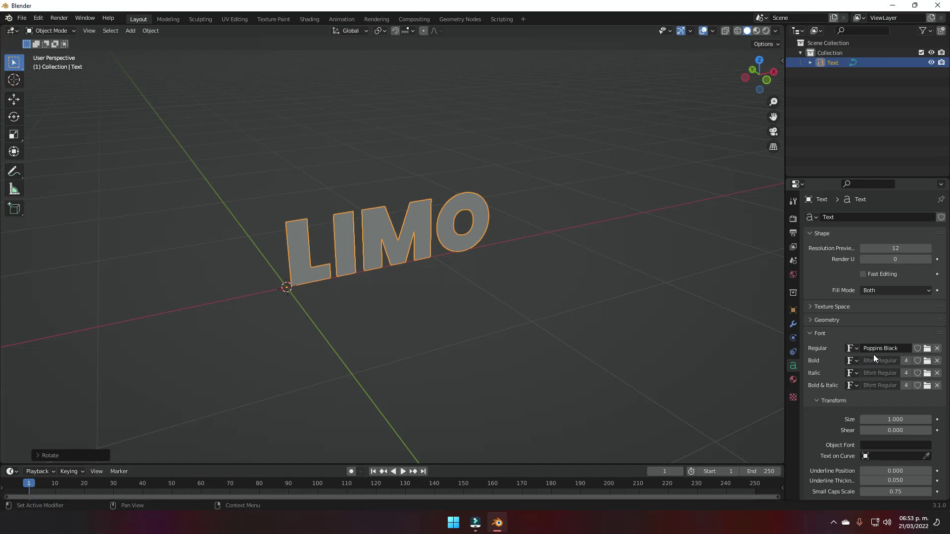
Step: Convert the LIMO text object to a mesh
middle_click_drag(612, 330, 718, 302)
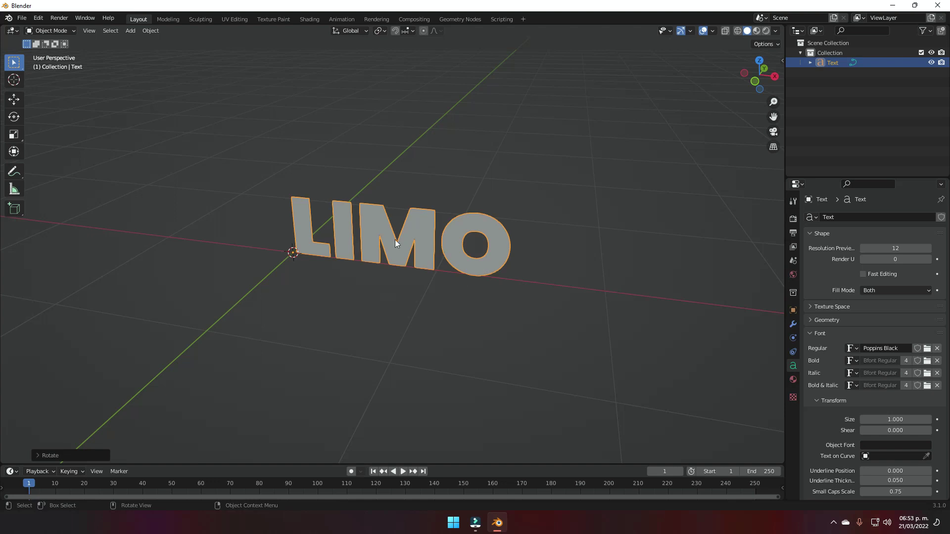
mouse_move(422, 231)
middle_mouse_down()
mouse_move(448, 240)
mouse_move(411, 227)
middle_mouse_up()
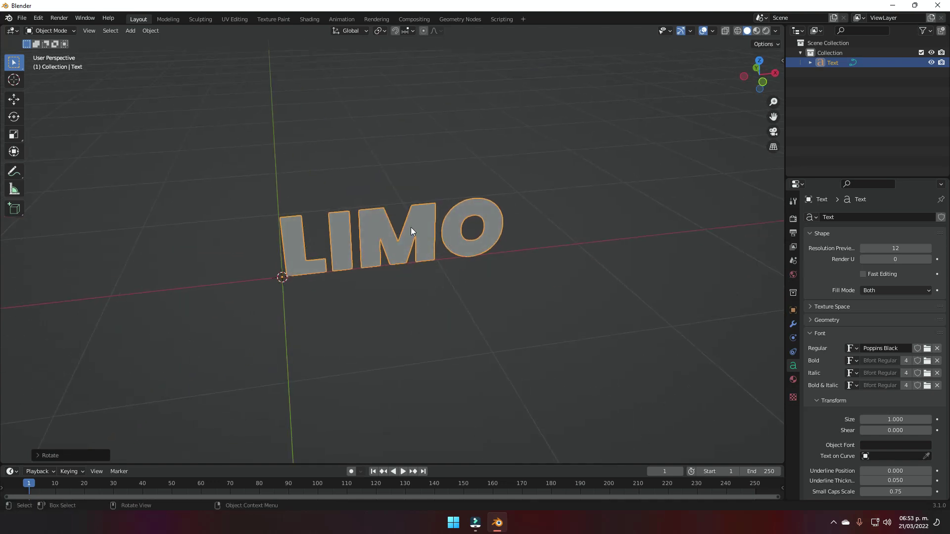
right_click(422, 233)
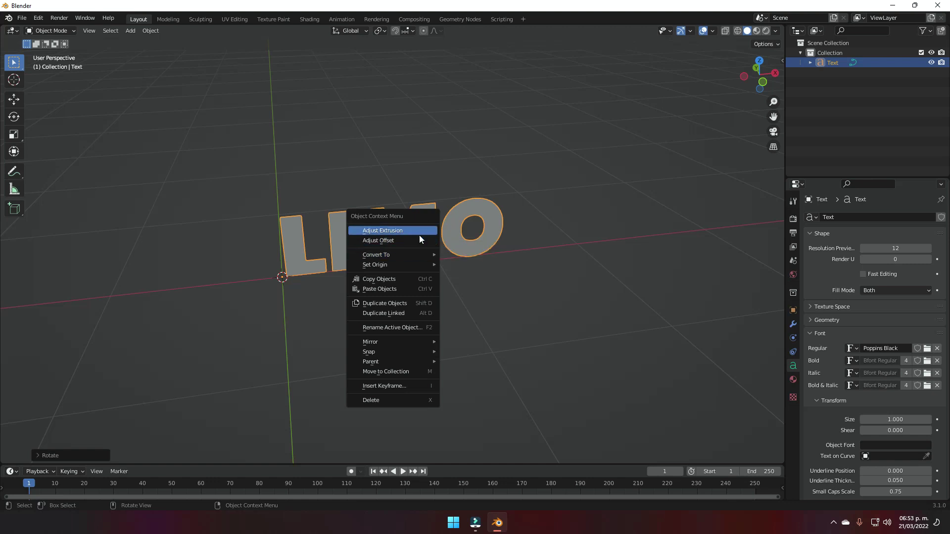
mouse_move(399, 254)
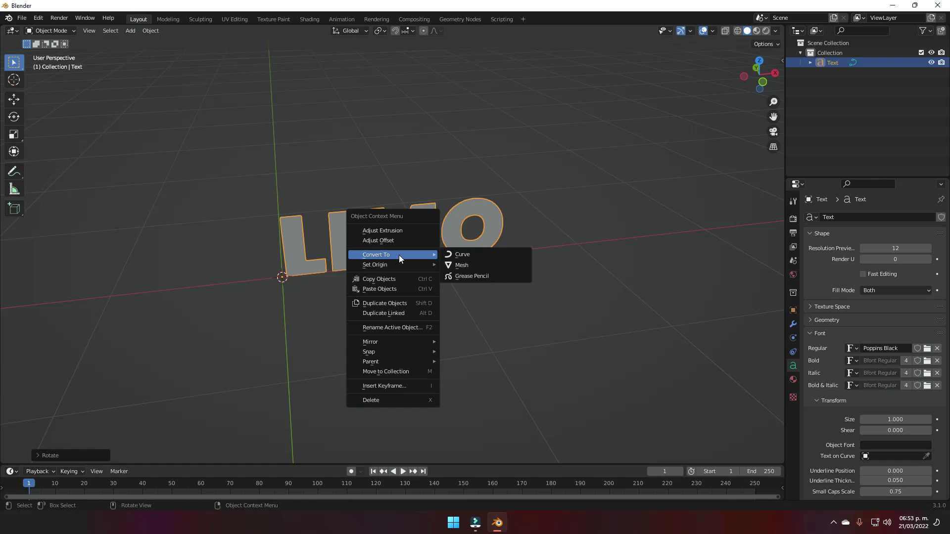
left_click(482, 263)
middle_click_drag(605, 278, 421, 253)
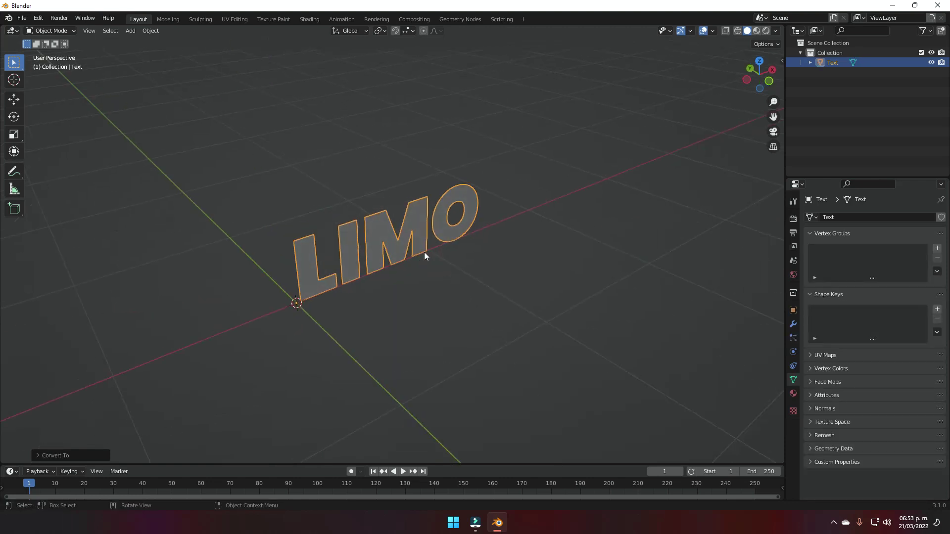
Step: Examine the vertices and faces of the converted LIMO mesh in Edit Mode, then return to Object Mode
key("Tab")
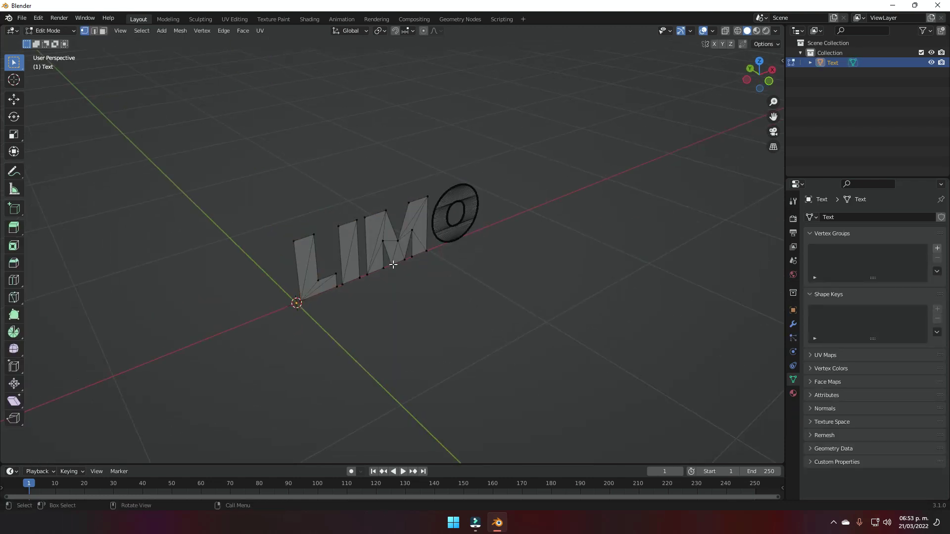
key("a")
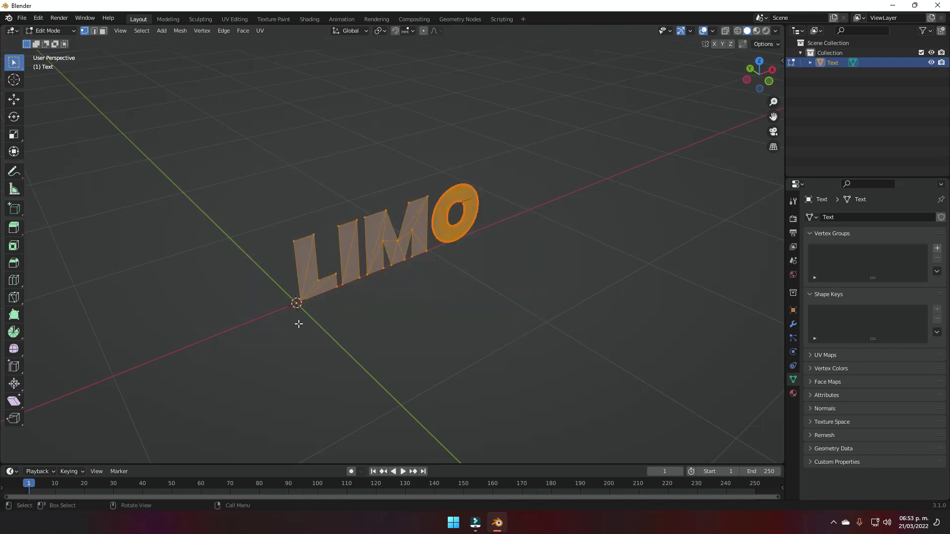
middle_click_drag(539, 245, 417, 267)
scroll(374, 269, "up", 3)
key("Tab")
scroll(557, 230, "down", 4)
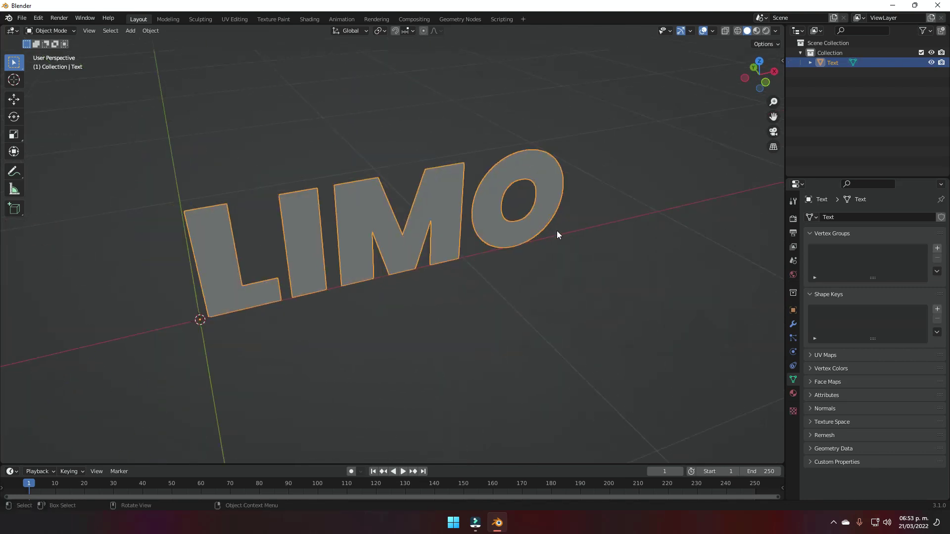
middle_click_drag(532, 245, 522, 243)
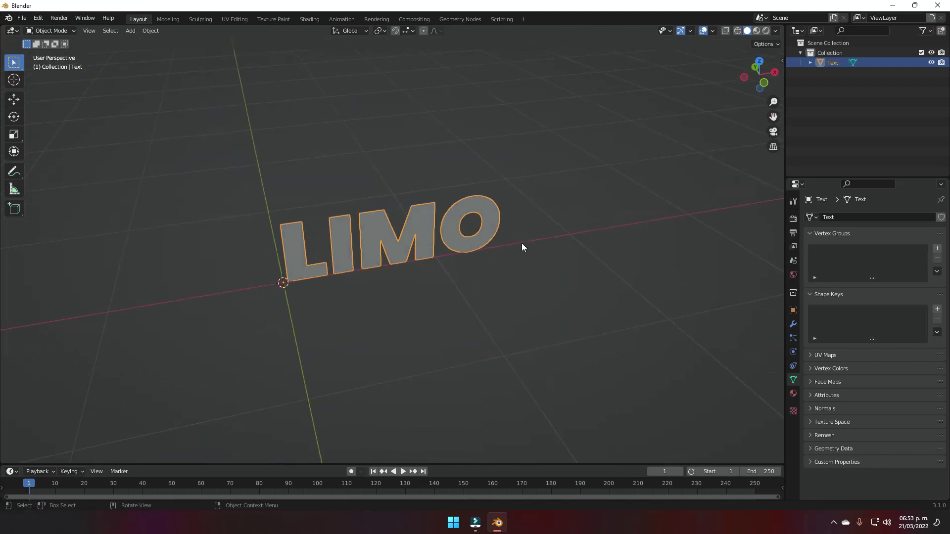
Step: Switch to the Geometry Nodes workspace, extend the 3D viewport over the spreadsheet, and create a new node tree for the text
left_click(468, 19)
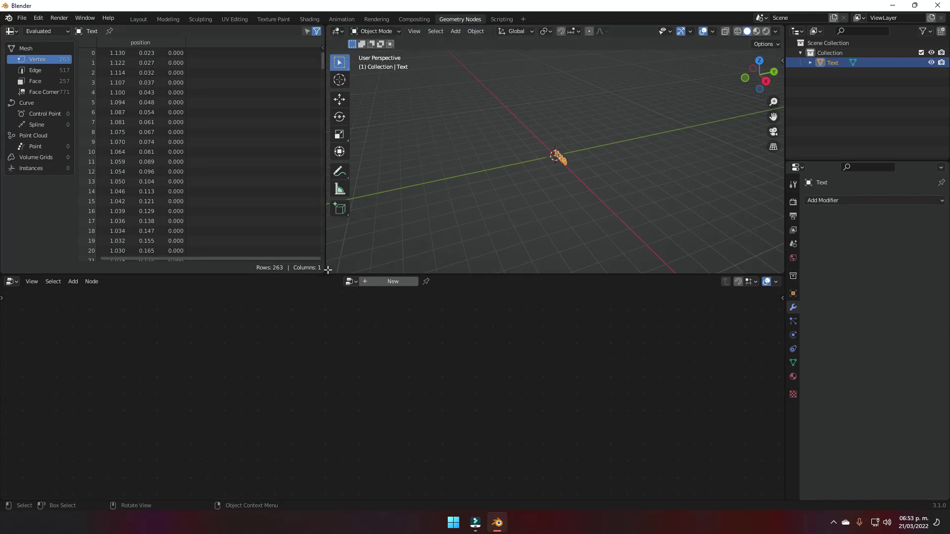
left_click_drag(328, 270, 403, 221)
scroll(431, 153, "up", 9)
middle_click_drag(498, 153, 544, 141)
middle_click_drag(454, 142, 487, 153)
left_click(388, 229)
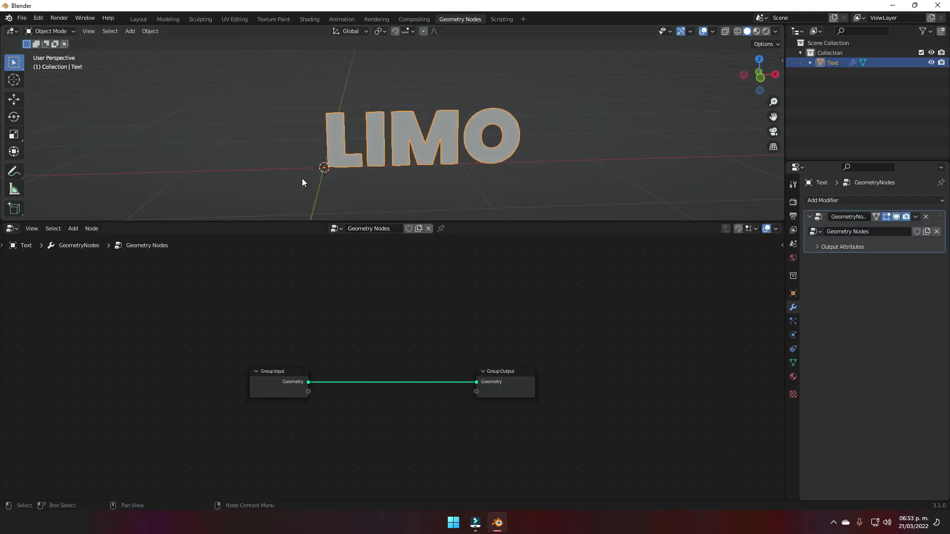
Step: Move the Group Input and Group Output nodes apart to make room between them
left_click_drag(294, 384, 176, 365)
left_click_drag(529, 369, 637, 312)
middle_click_drag(364, 312, 503, 312)
left_click_drag(741, 320, 732, 352)
middle_click_drag(606, 310, 479, 303)
Step: Insert an Instance on Points node into the link between Group Input and Group Output
key("shift+a")
mouse_move(524, 307)
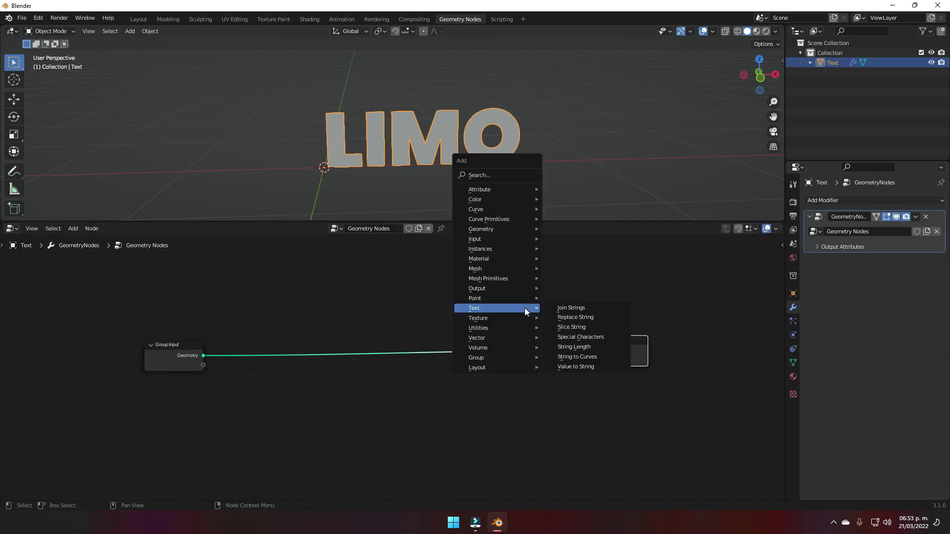
type("INSTANCE")
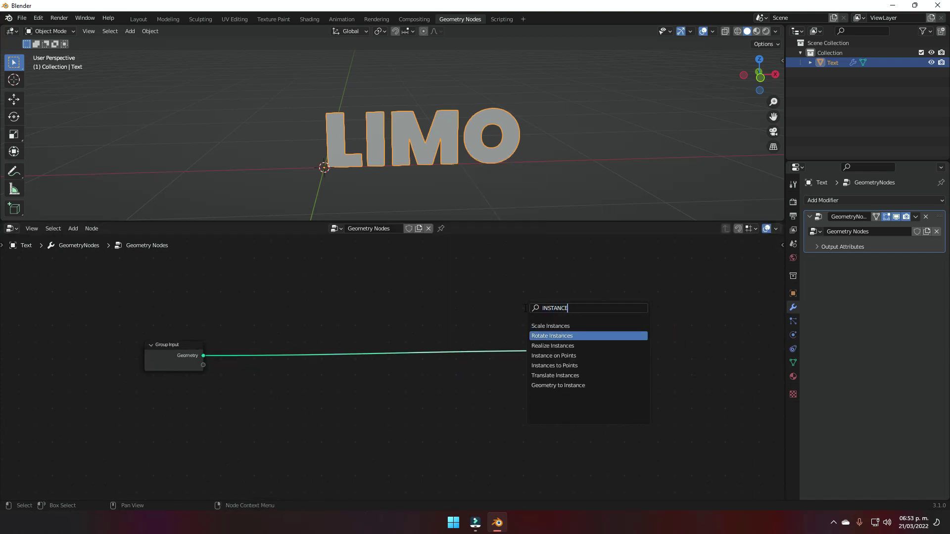
key("Down")
key("Down")
key("Return")
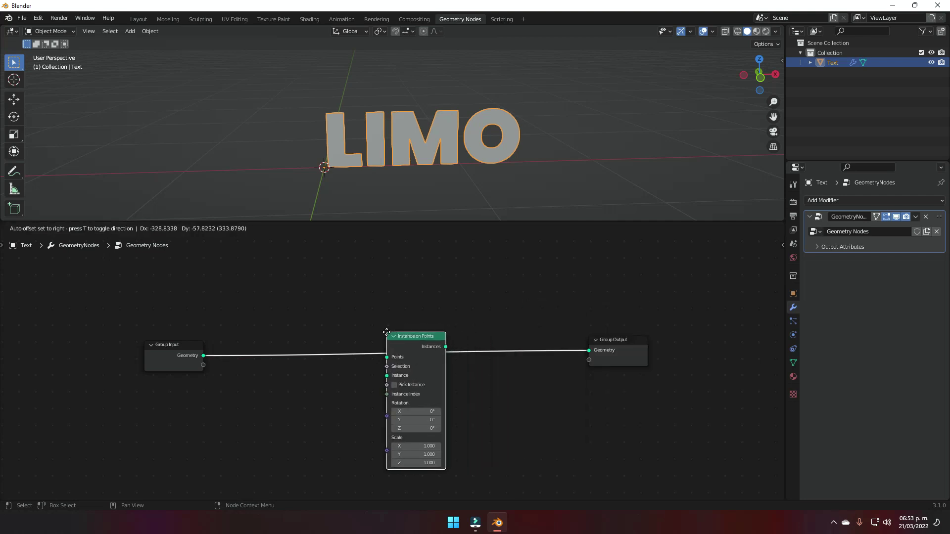
left_click(387, 332)
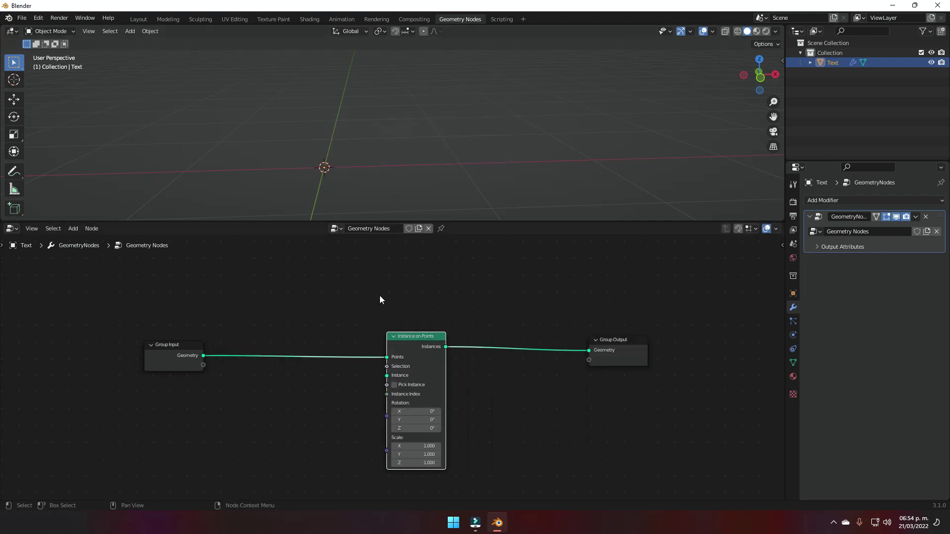
Step: Add a UV Sphere node and connect its Mesh output to the Instance input of Instance on Points
middle_click_drag(379, 295, 422, 302)
key("shift+a")
mouse_move(423, 303)
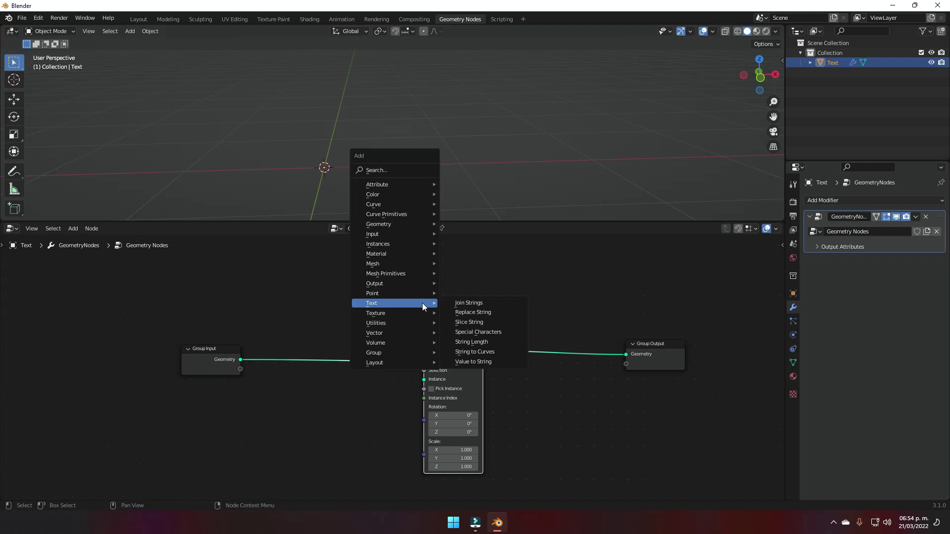
type("PHE")
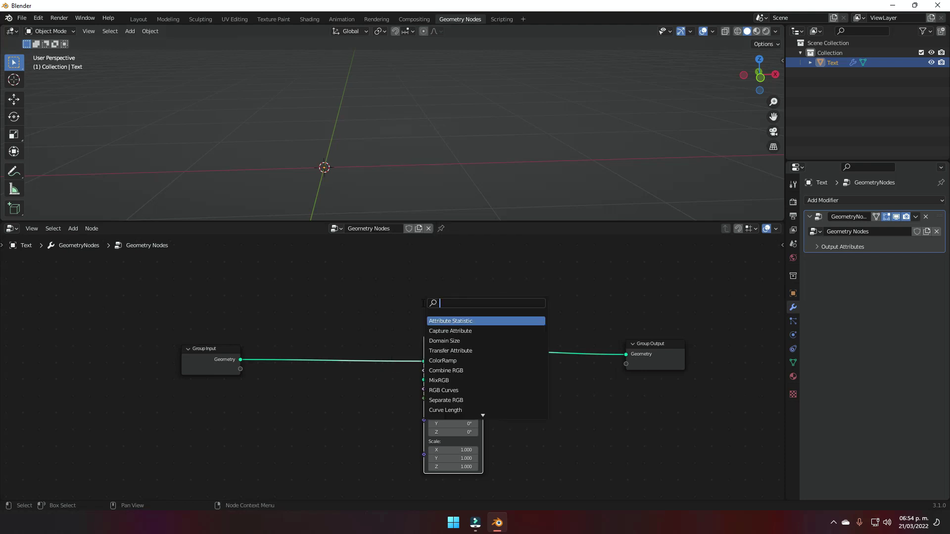
key("Return")
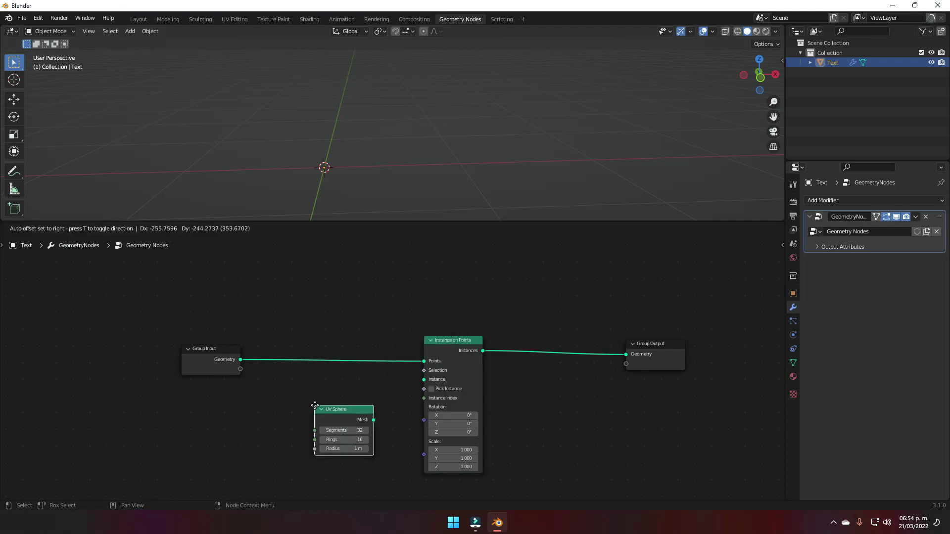
left_click(375, 426)
left_click_drag(372, 425, 424, 380)
Step: Set the UV Sphere node's Segments to 12 and Rings to 12
middle_click_drag(394, 351, 432, 312)
left_click(403, 396)
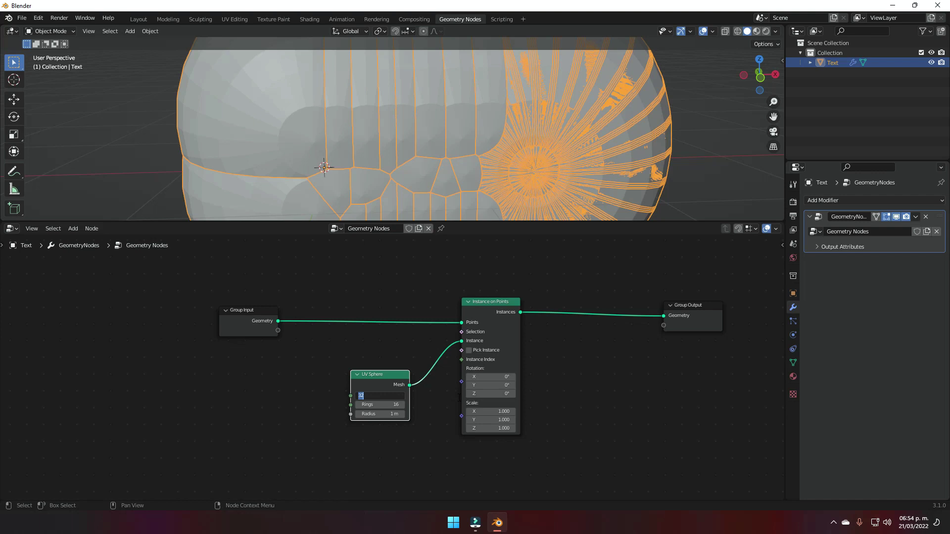
type("12")
key("Tab")
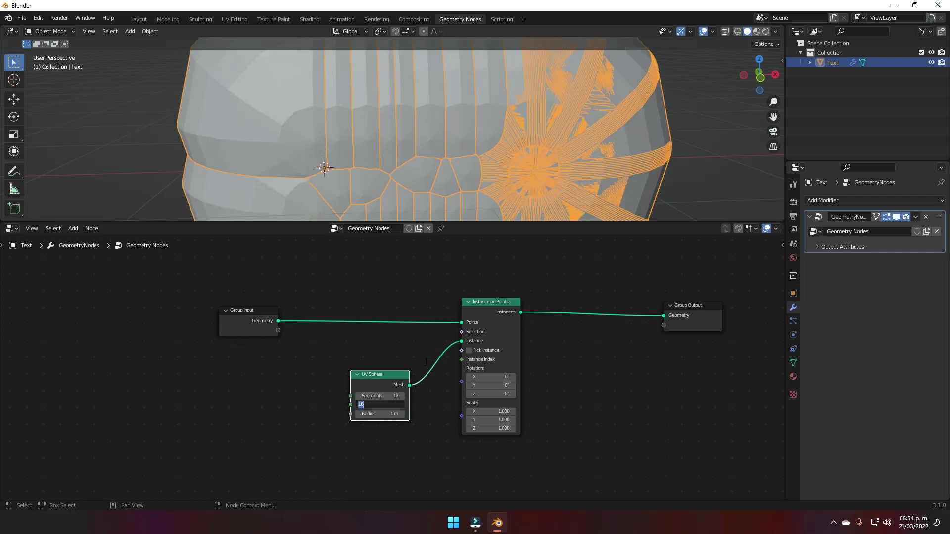
type("12")
key("Return")
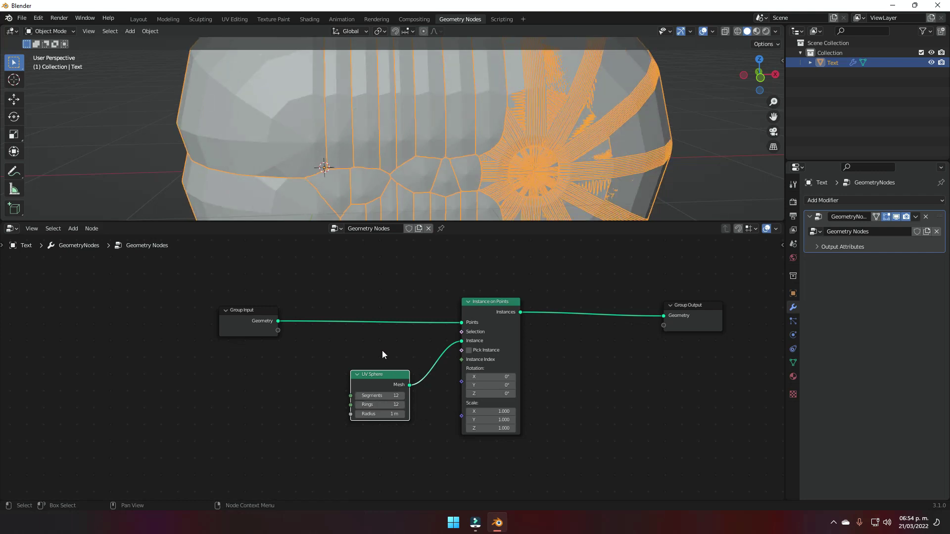
left_click(382, 350)
scroll(530, 175, "down", 2)
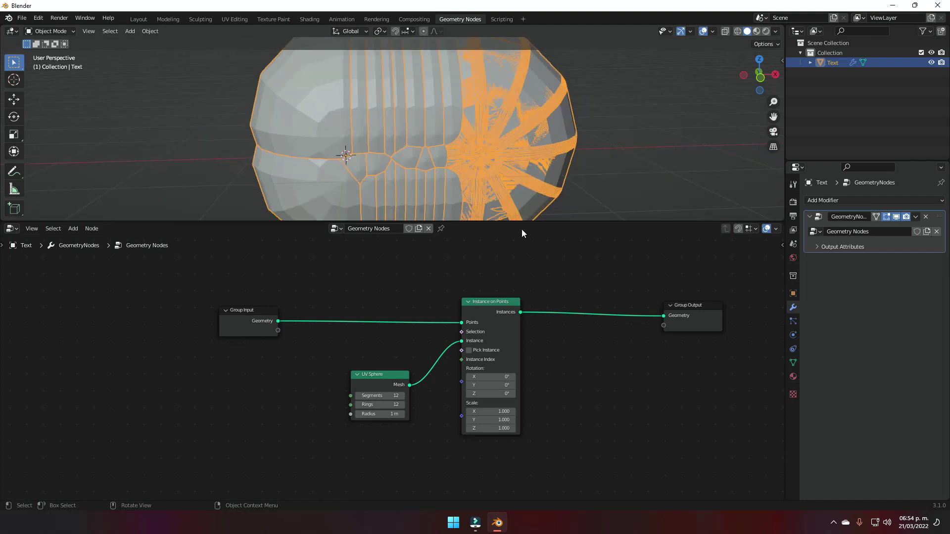
middle_click_drag(365, 121, 426, 141)
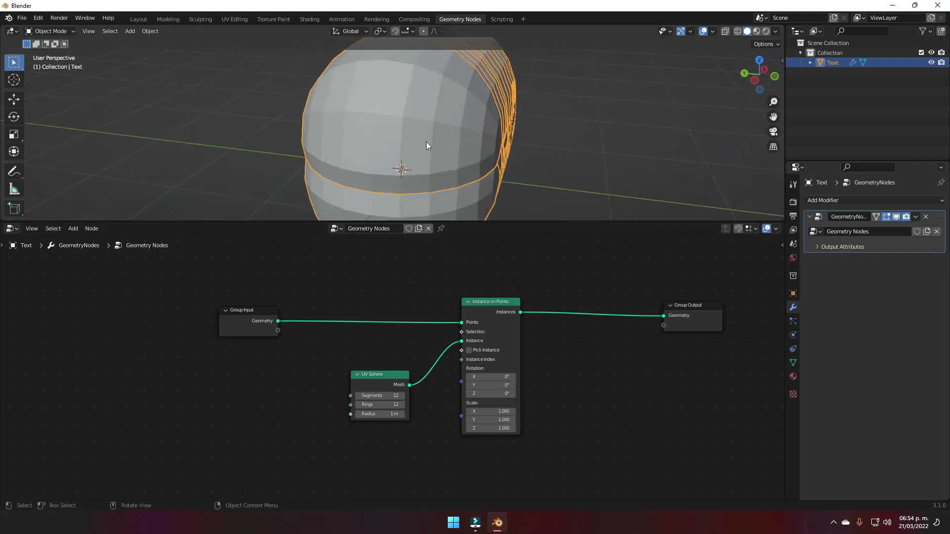
middle_click_drag(362, 124, 341, 124)
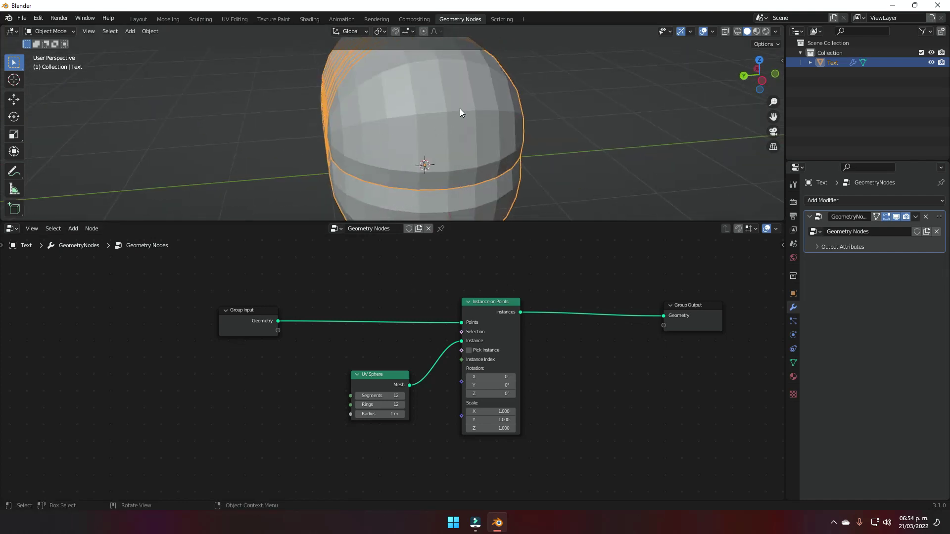
middle_click_drag(461, 113, 445, 138)
middle_click_drag(401, 159, 505, 153)
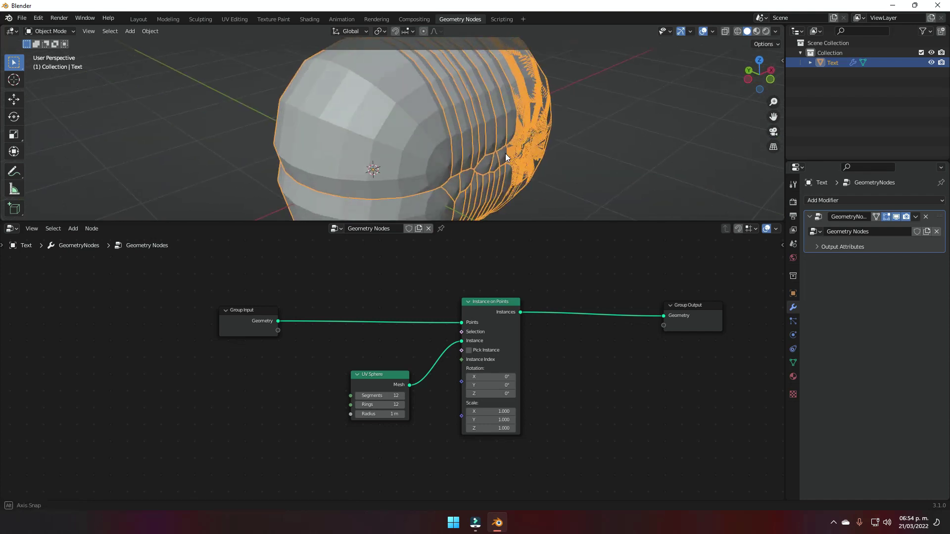
Step: Insert a Set Shade Smooth node into the link between Instance on Points and Group Output
key("shift+a")
mouse_move(455, 334)
key("Escape")
left_click_drag(409, 384, 456, 335)
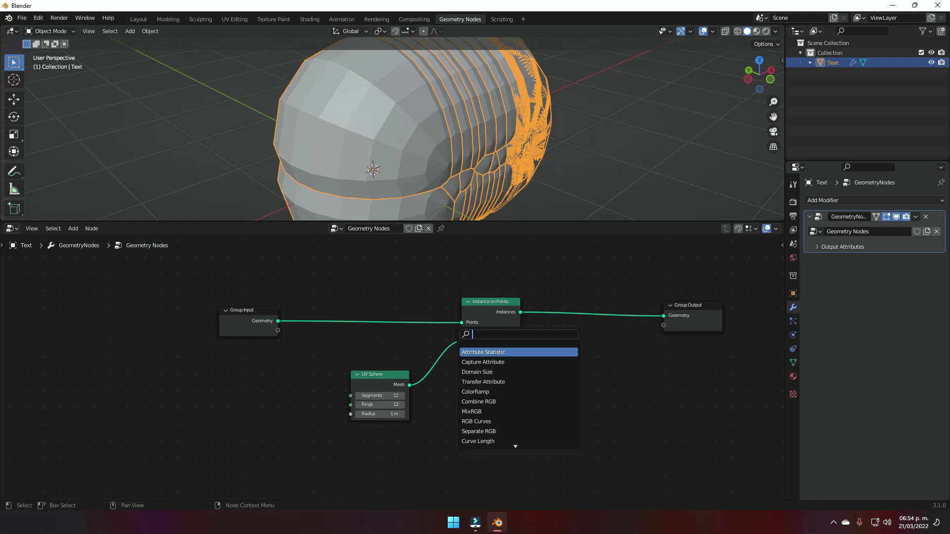
type("SET SHAD")
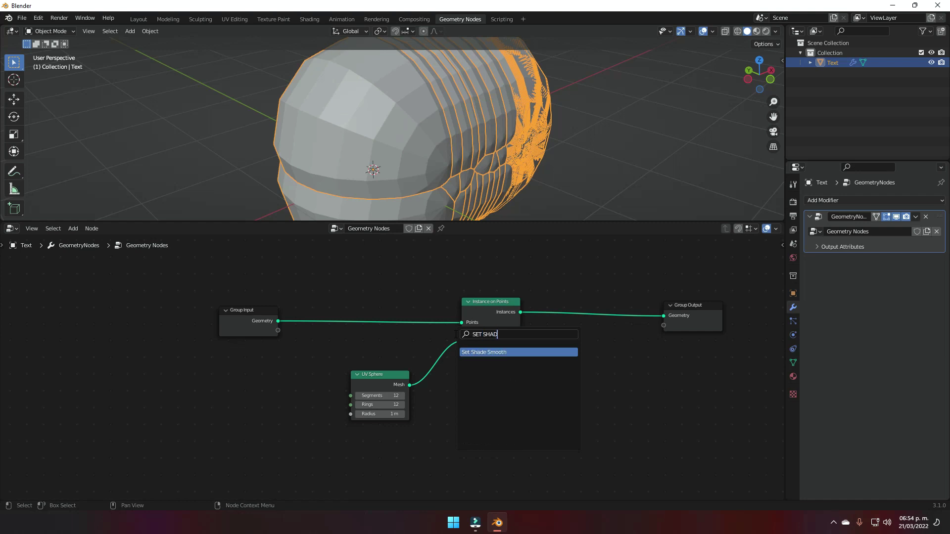
type("E")
key("Return")
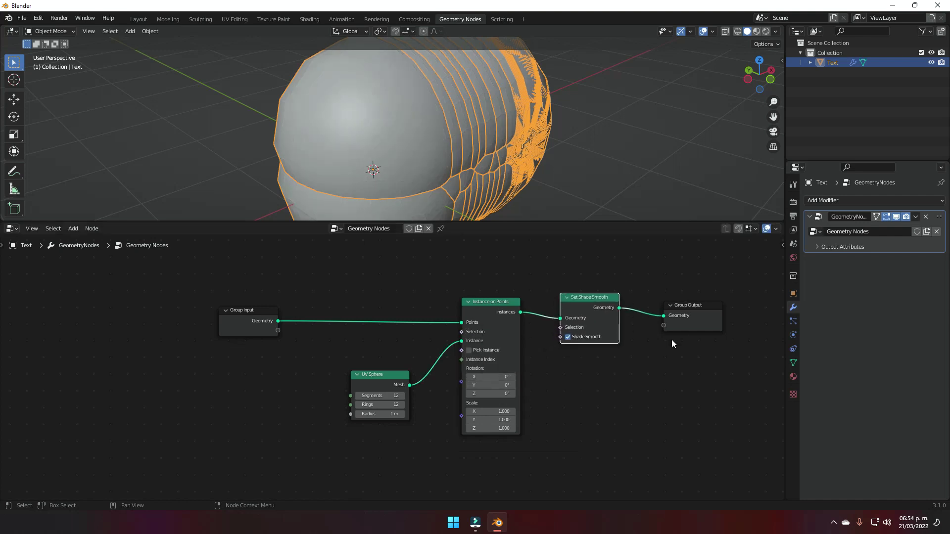
scroll(667, 340, "up", 6)
middle_click_drag(655, 343, 595, 353)
middle_click_drag(369, 139, 423, 129)
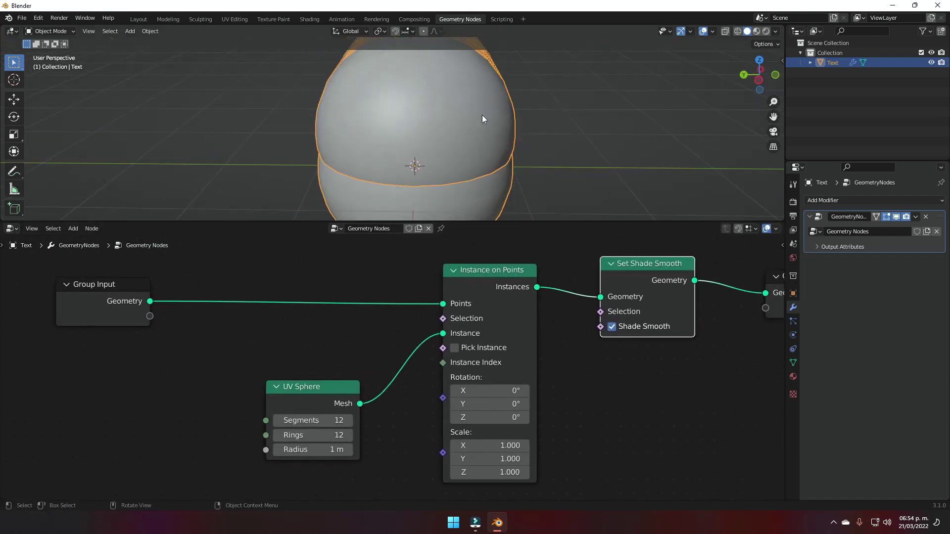
middle_click_drag(354, 131, 334, 134)
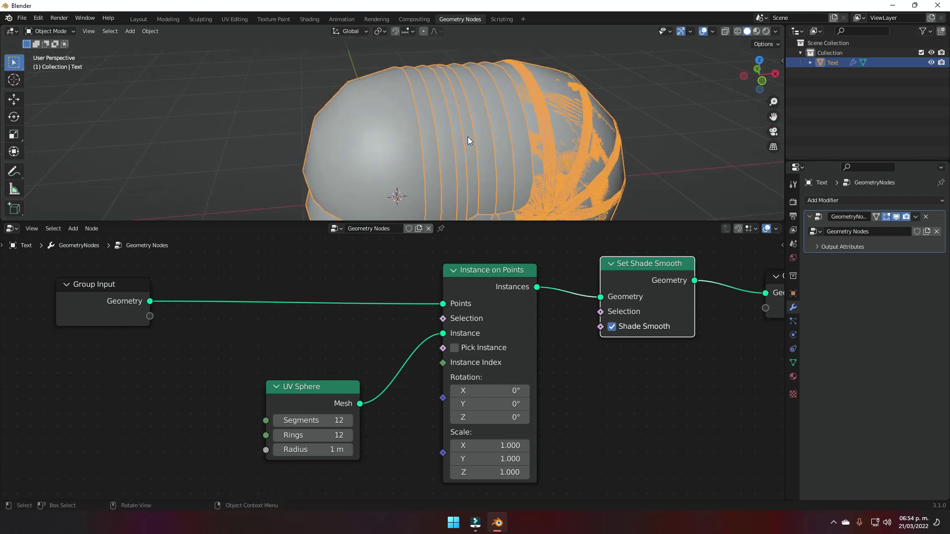
scroll(524, 289, "down", 2)
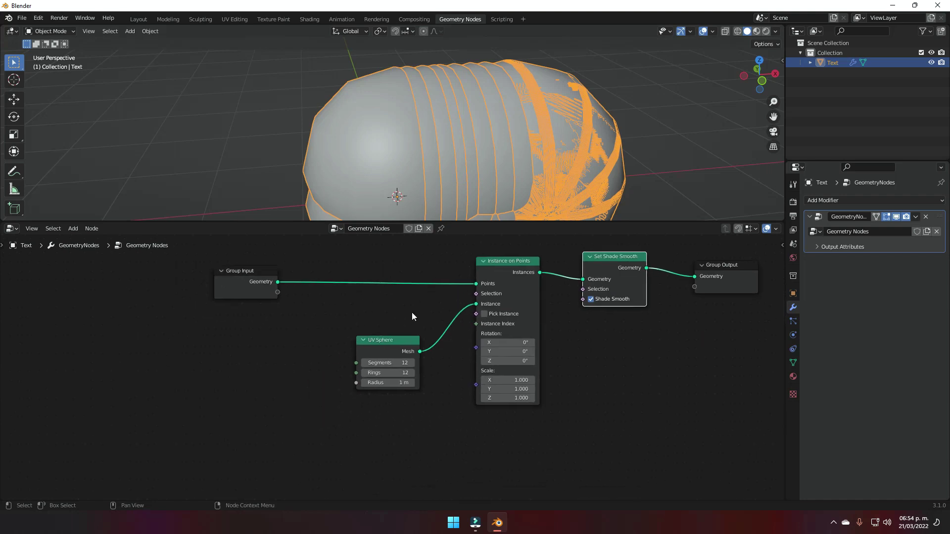
Step: Move the UV Sphere node closer to Instance on Points and try Radius values of 0.1 m, 0.01 m and 0.07 m
left_click_drag(394, 334, 412, 318)
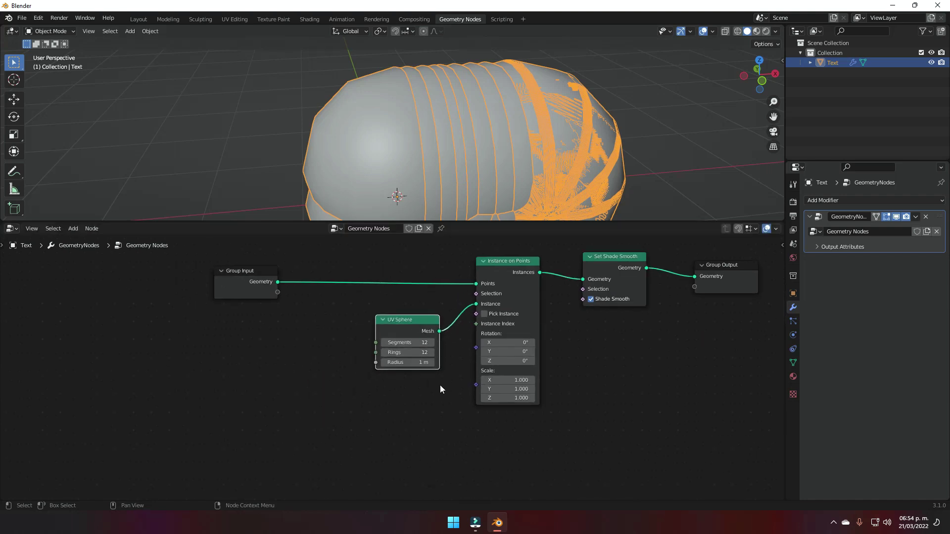
left_click(429, 362)
type(".1")
key("Return")
scroll(494, 89, "up", 5)
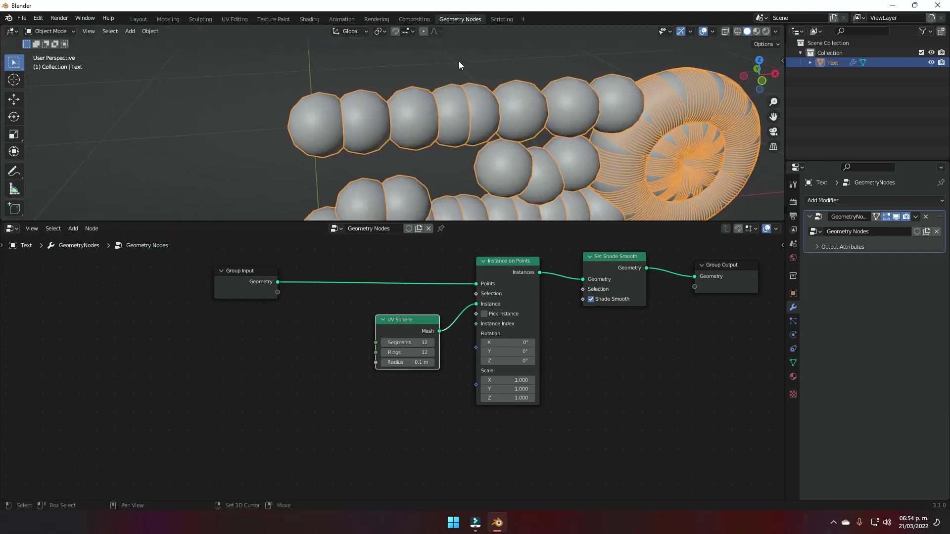
left_click(420, 362)
type(".01")
key("Return")
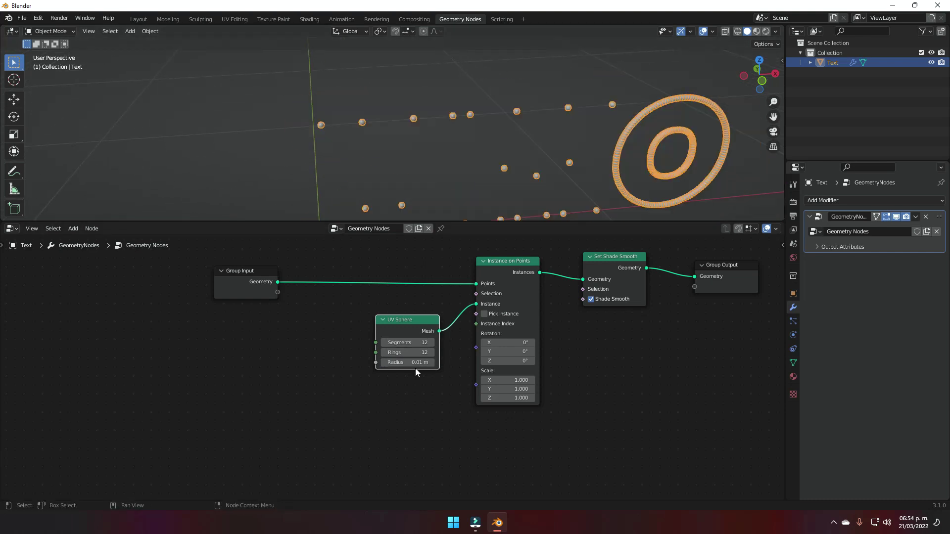
middle_click_drag(611, 173, 574, 180)
scroll(554, 179, "down", 3)
type(".0")
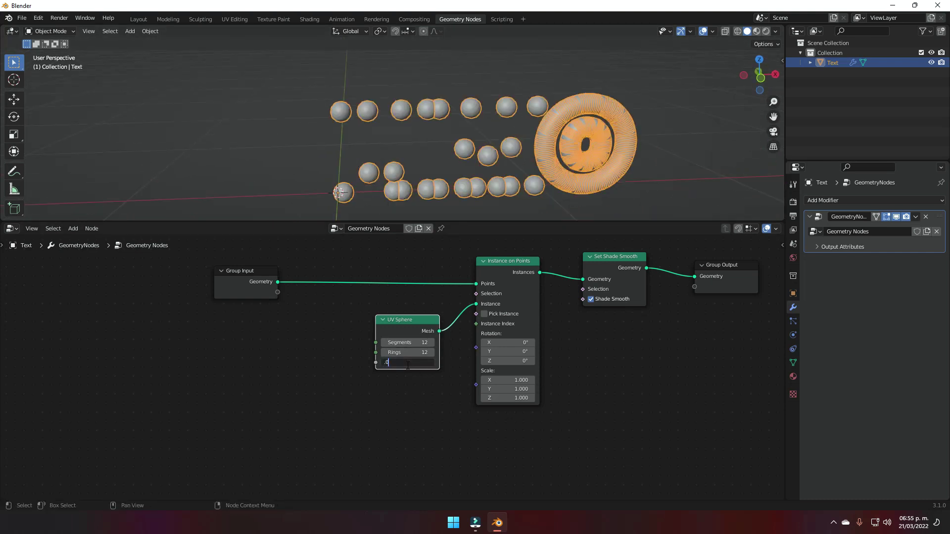
type("7")
key("Return")
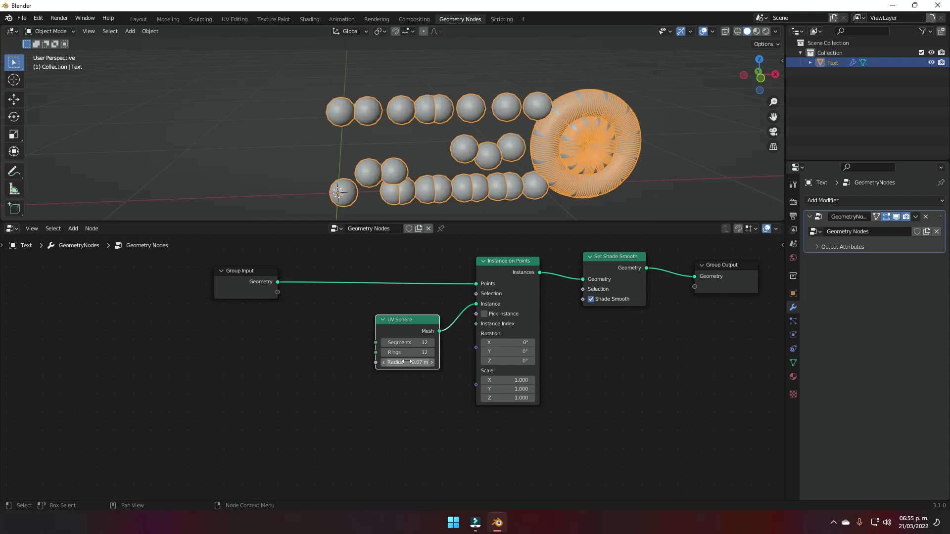
Step: Set the UV Sphere node's Radius to 0.03 m
left_click(416, 365)
type(".03")
key("Return")
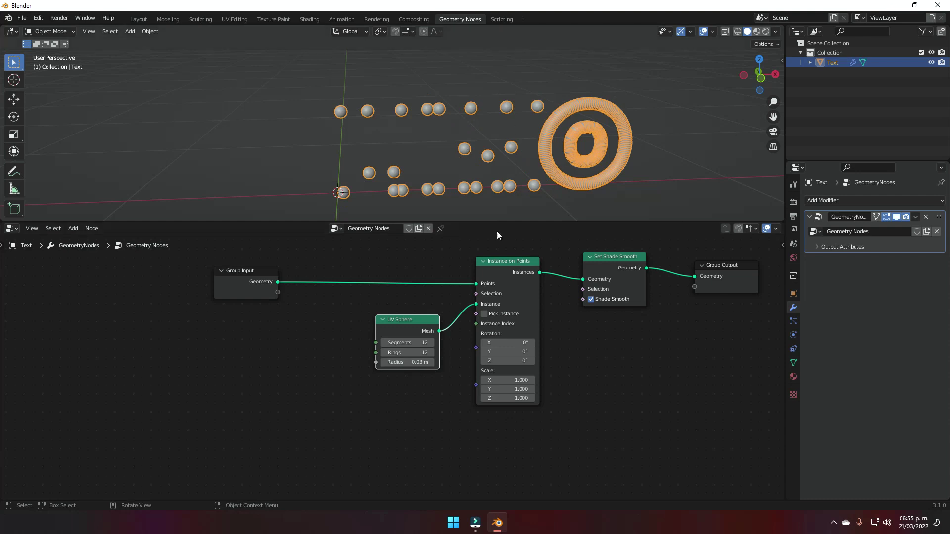
Step: Insert a Distribute Points on Faces node between Group Input and Instance on Points, placing it above the UV Sphere node
mouse_move(414, 304)
middle_mouse_down()
mouse_move(432, 302)
mouse_move(407, 316)
middle_mouse_up()
scroll(407, 316, "up", 1)
middle_click_drag(518, 173, 479, 223)
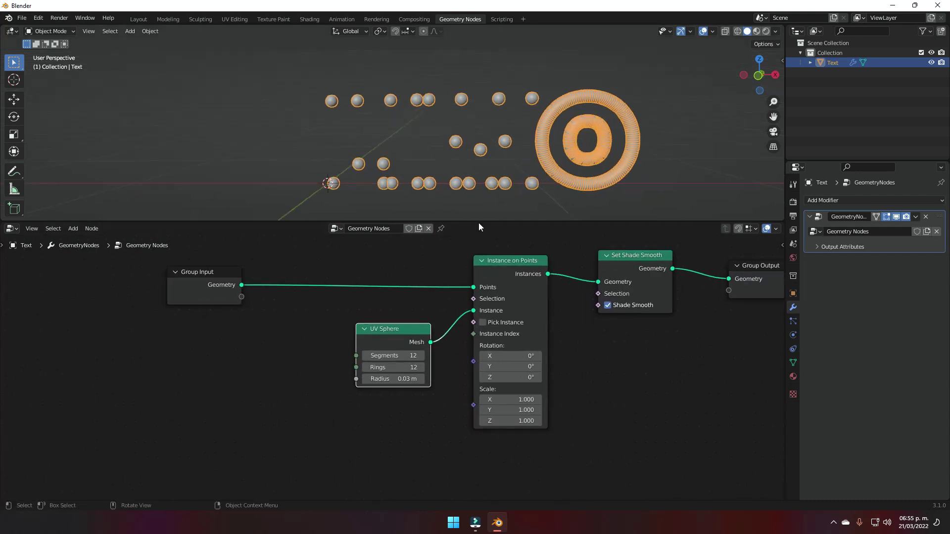
key("shift+a")
key("s")
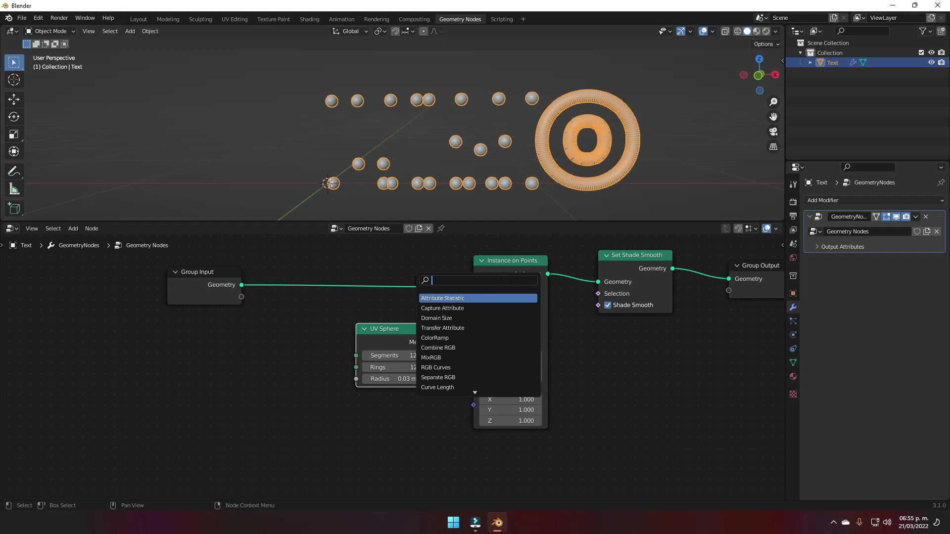
type("disti")
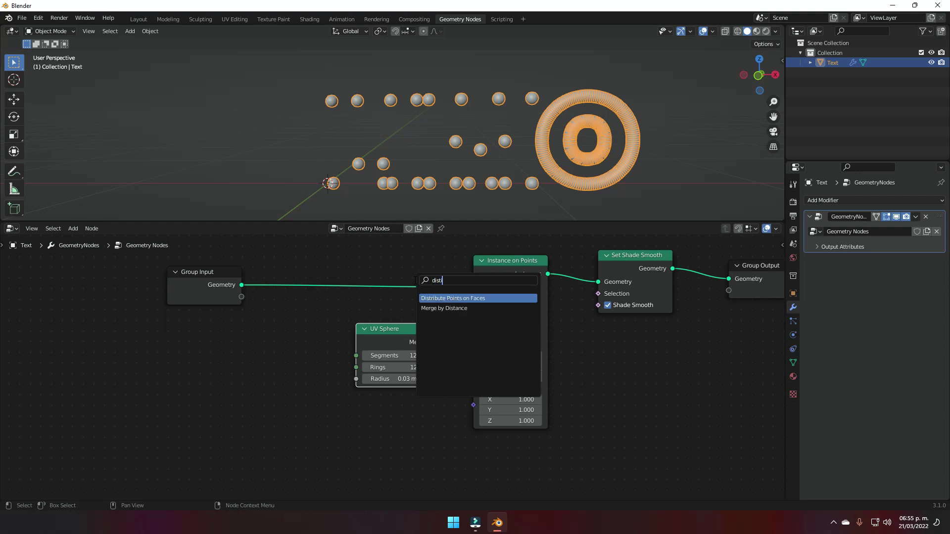
key("Return")
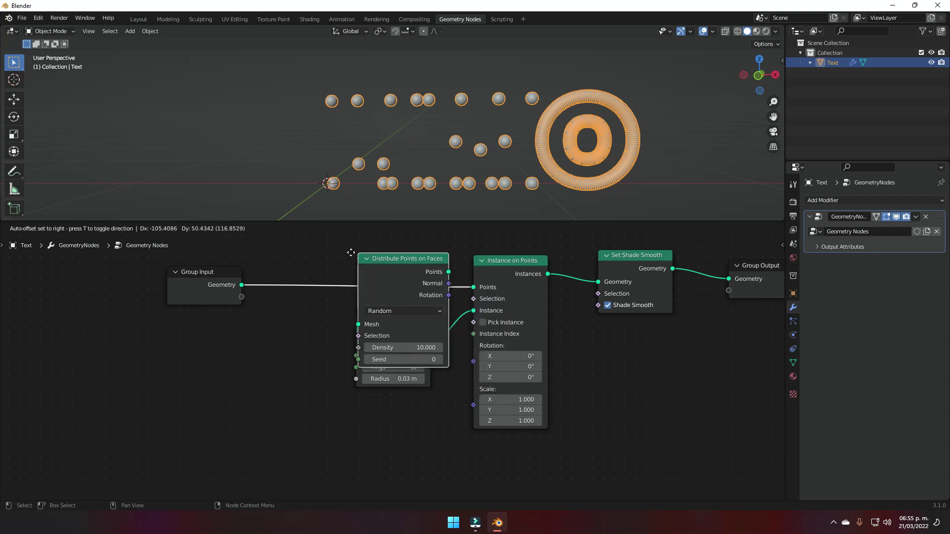
left_click(349, 254)
middle_click_drag(448, 301, 468, 350)
scroll(468, 350, "down", 3)
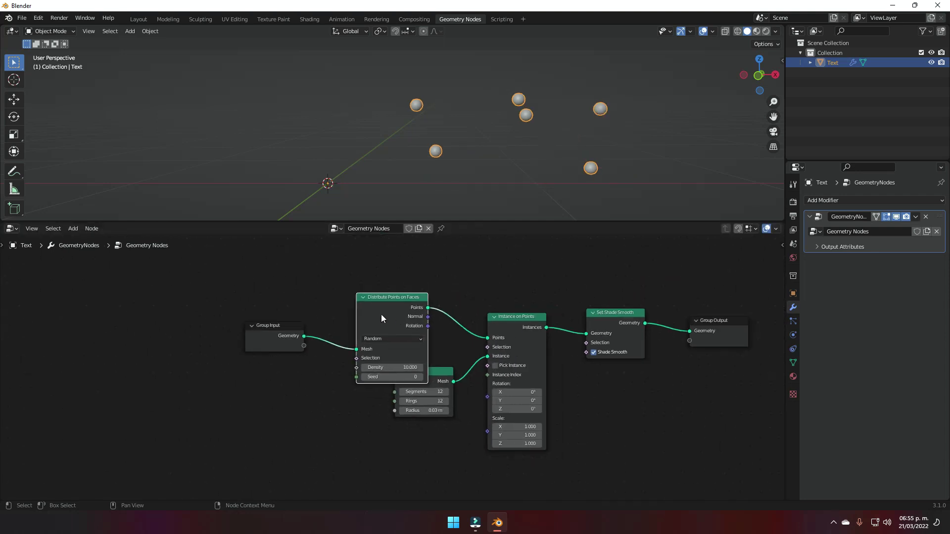
left_click_drag(378, 316, 375, 277)
Step: Set the Density of the Distribute Points on Faces node to 20000
scroll(425, 315, "up", 4)
middle_click_drag(425, 314, 447, 358)
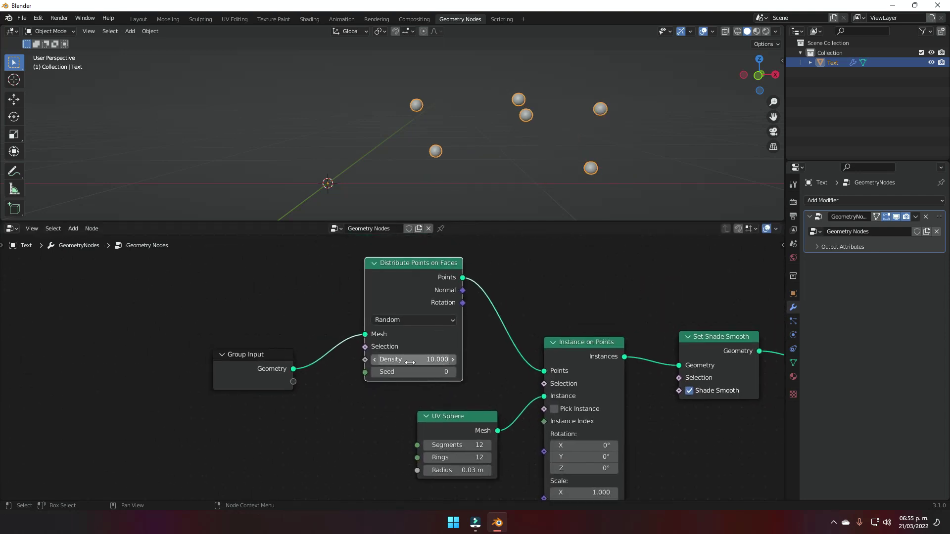
left_click_drag(409, 362, 475, 362)
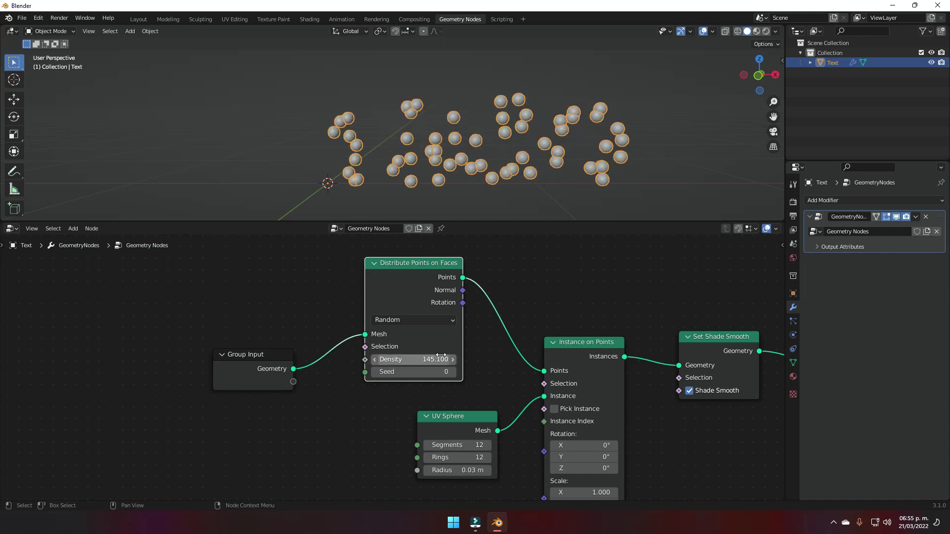
left_click(439, 356)
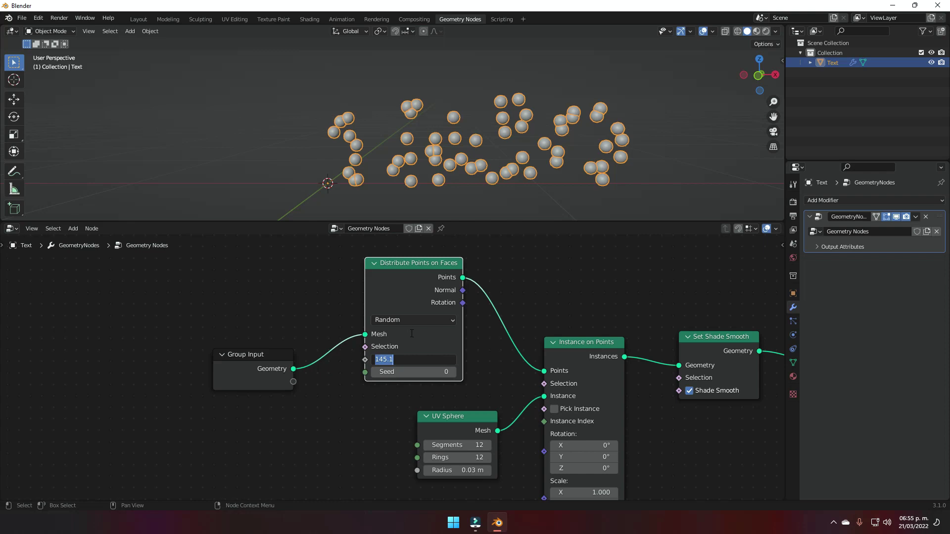
type("20000")
key("Return")
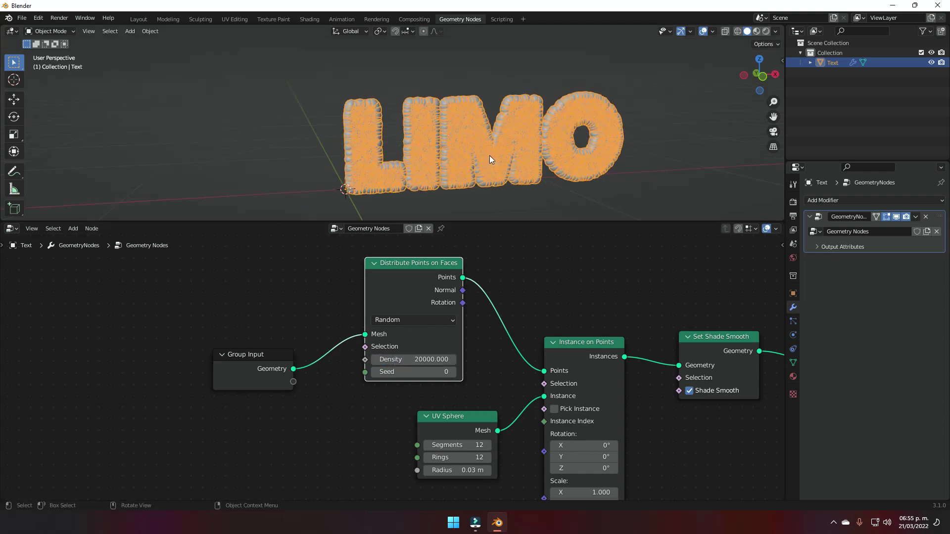
scroll(488, 156, "up", 3)
scroll(503, 138, "up", 3)
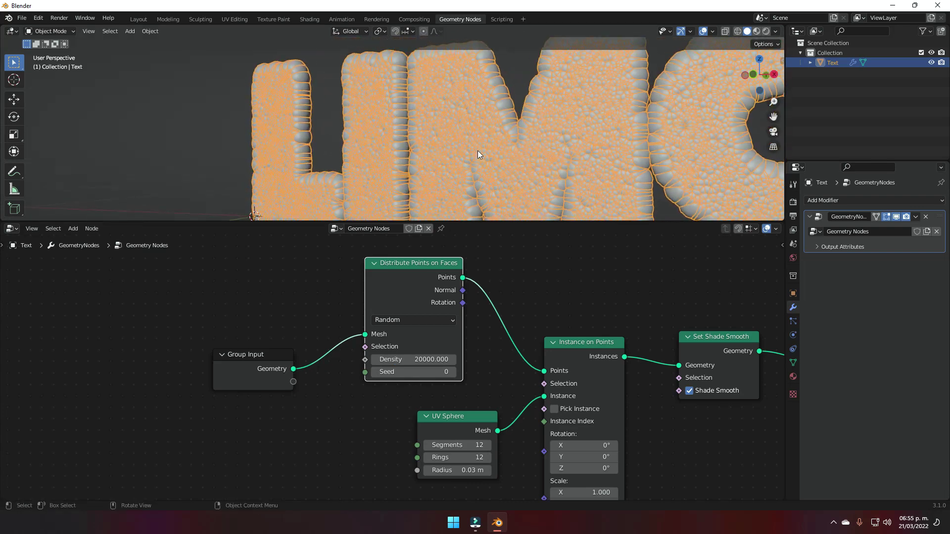
Step: Place the UV Sphere node below Distribute Points on Faces and move Group Input and Group Output above the other nodes
scroll(528, 349, "down", 2)
left_click_drag(464, 371, 432, 359)
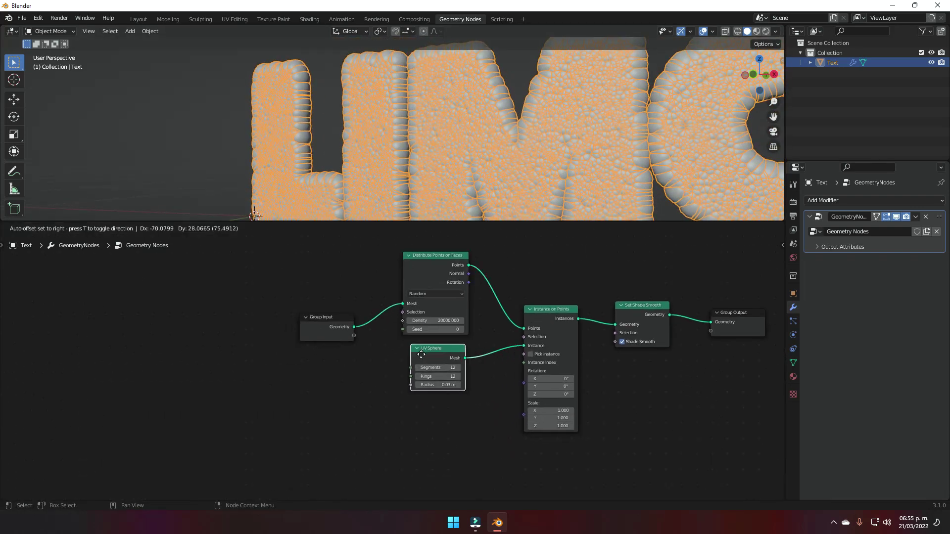
left_click_drag(310, 324, 295, 271)
middle_click_drag(356, 265, 367, 333)
scroll(368, 347, "down", 3)
left_click_drag(332, 342, 324, 302)
left_click_drag(650, 385, 680, 287)
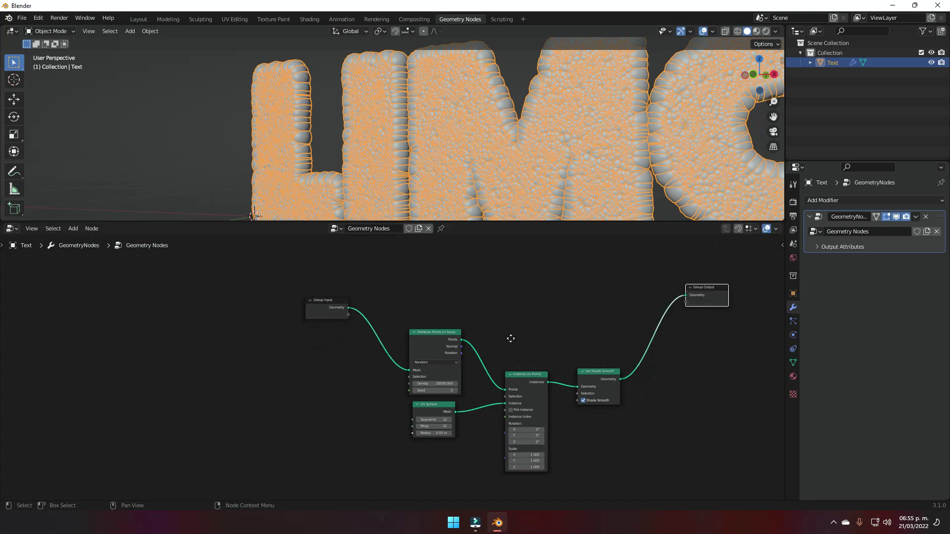
Step: Add a Random Value node below the UV Sphere node
scroll(508, 339, "up", 2)
key("shift+a")
key("s")
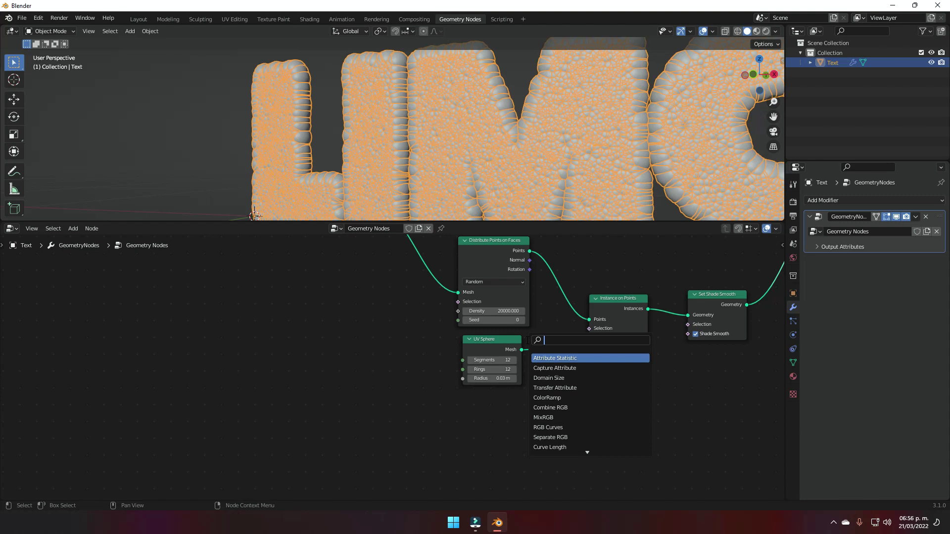
type("random")
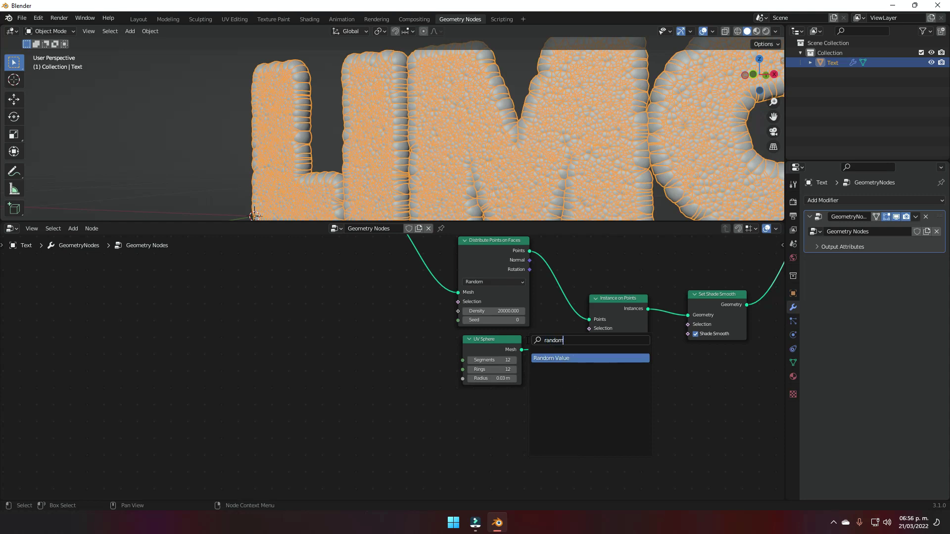
key("Return")
left_click(475, 391)
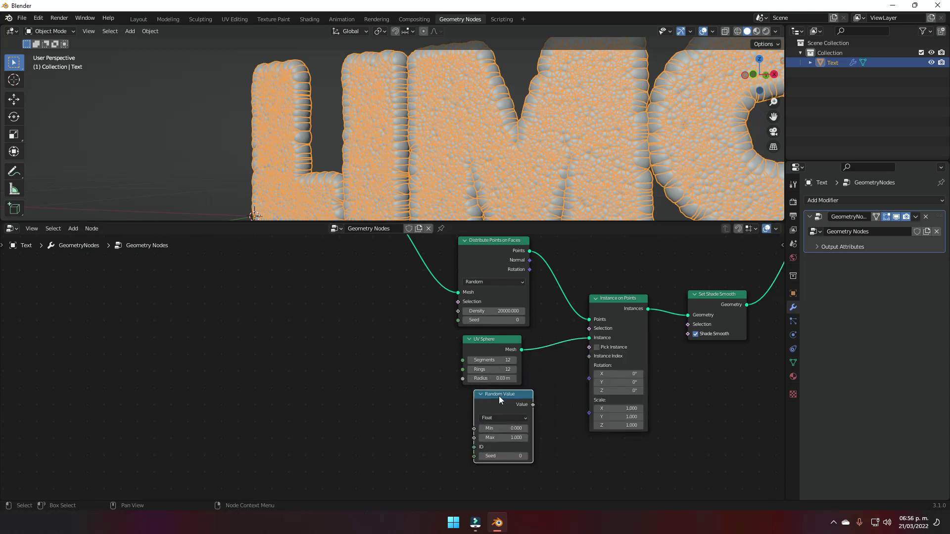
Step: Align the Random Value node under UV Sphere and connect its Value output to the Scale input of Instance on Points
middle_click_drag(571, 384, 514, 357)
scroll(544, 381, "up", 5)
left_click_drag(481, 379, 461, 379)
middle_click_drag(529, 388, 490, 380)
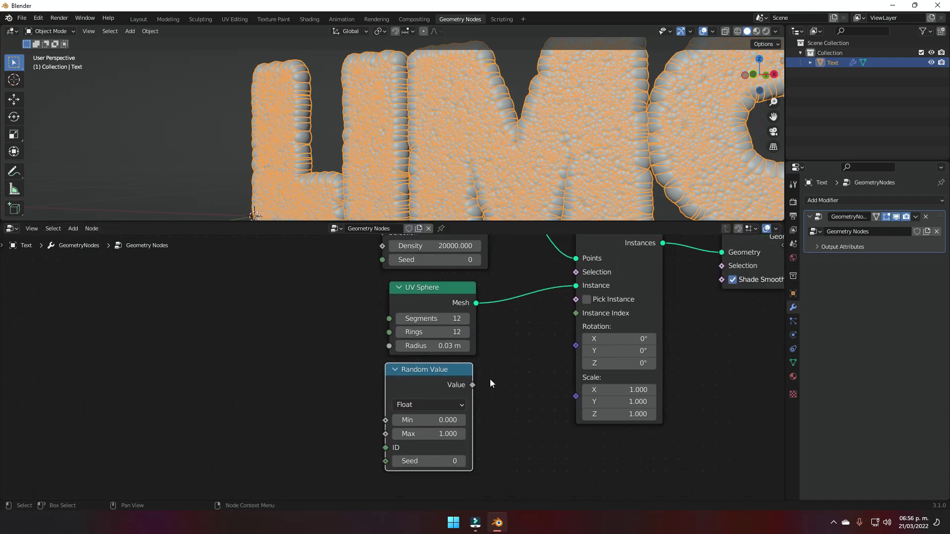
left_click_drag(474, 385, 575, 396)
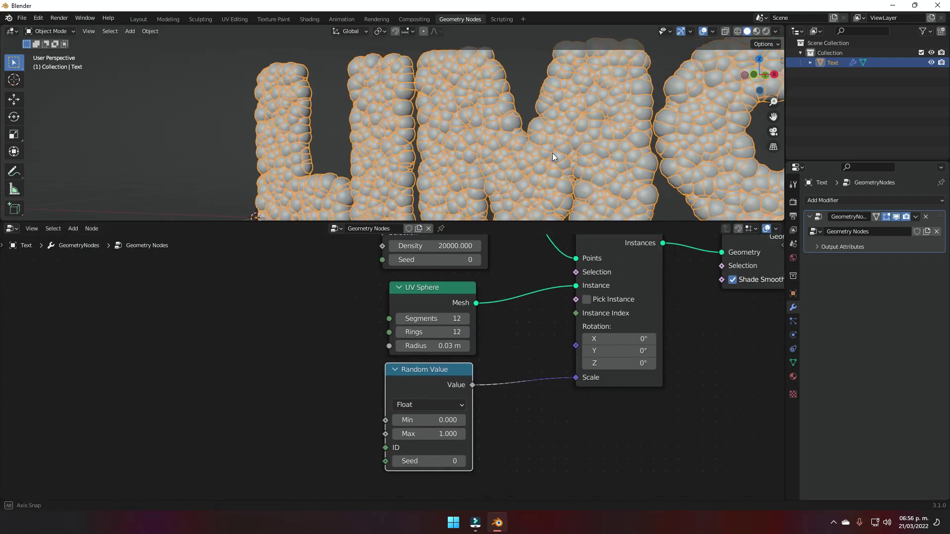
Step: Set the Random Value node's Max to 0.5
middle_click_drag(527, 376, 559, 340)
scroll(546, 393, "up", 1)
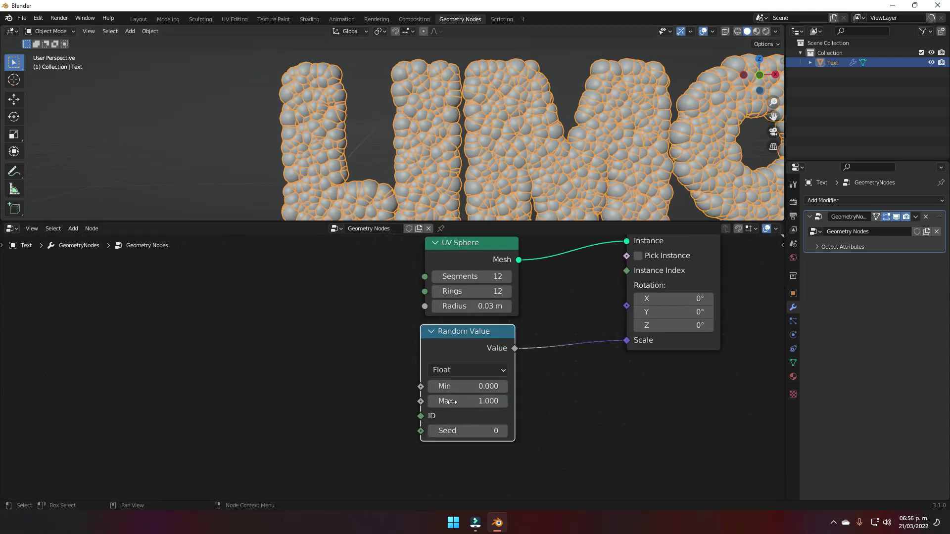
left_click(469, 399)
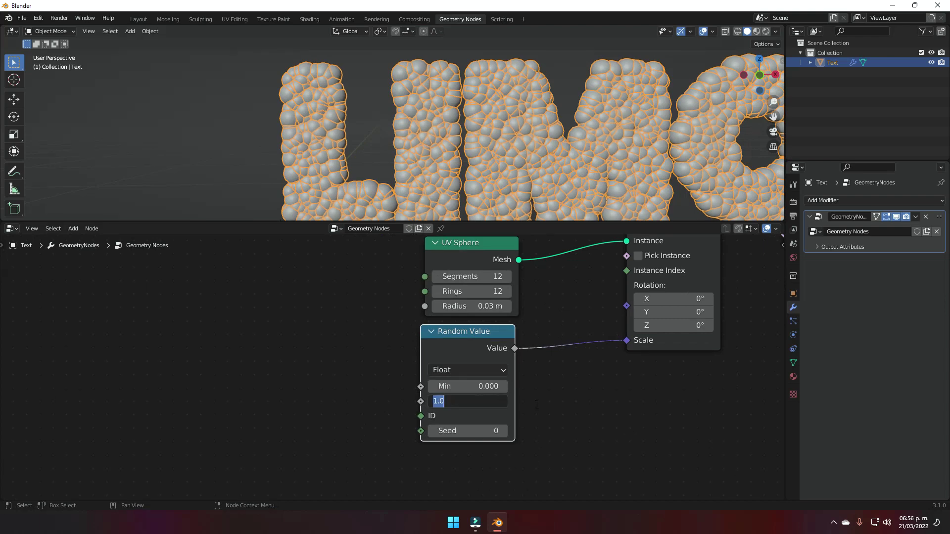
type("0.5")
key("Return")
Step: Examine the sphere-covered LIMO text from several angles, deselecting it for a clearer view
middle_click_drag(622, 156, 533, 141)
middle_click_drag(396, 130, 477, 134)
middle_click_drag(290, 154, 443, 167, "shift")
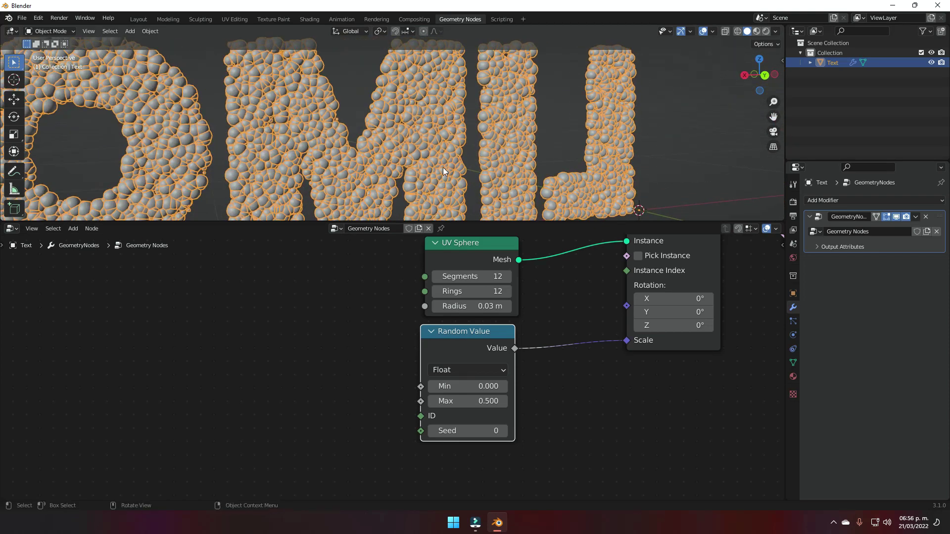
middle_click_drag(288, 165, 350, 162, "shift")
middle_click_drag(376, 130, 292, 174)
left_click(423, 85)
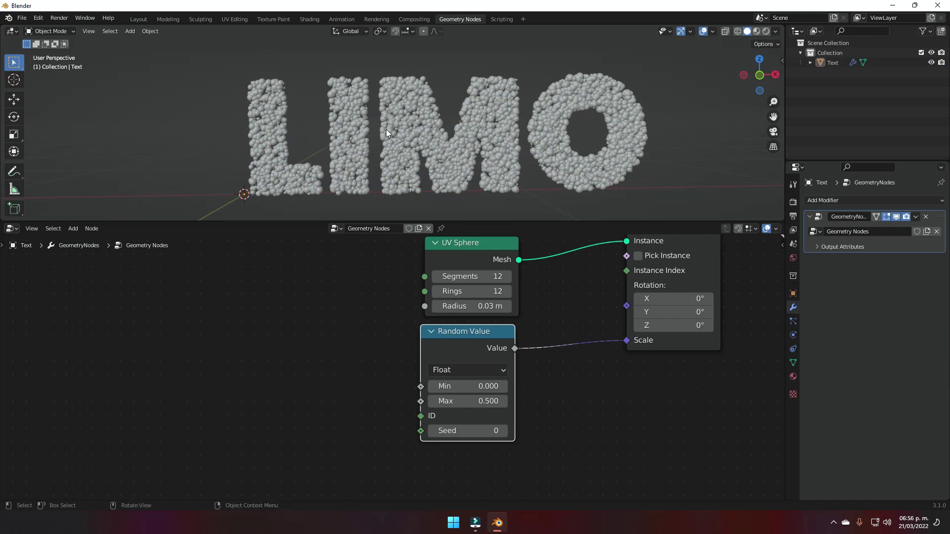
middle_click_drag(386, 129, 471, 129)
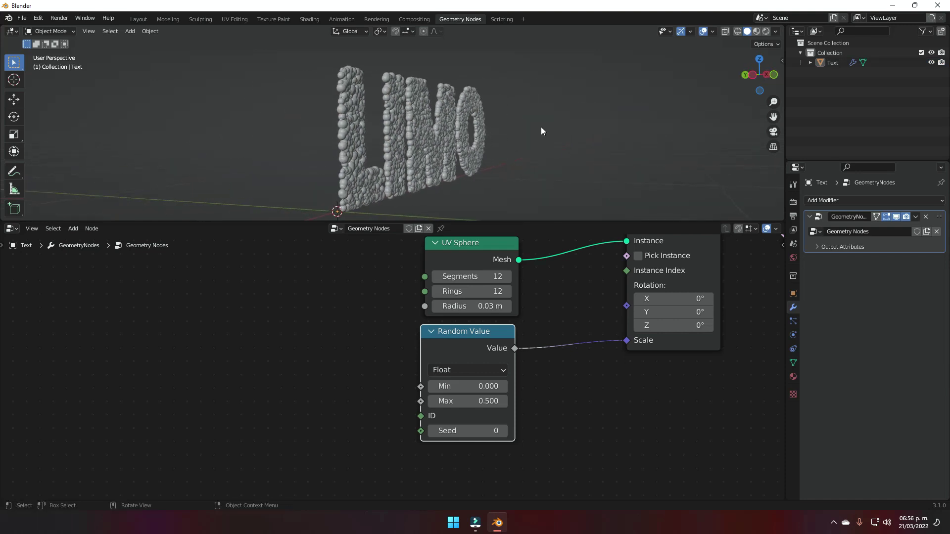
middle_click_drag(541, 127, 498, 168)
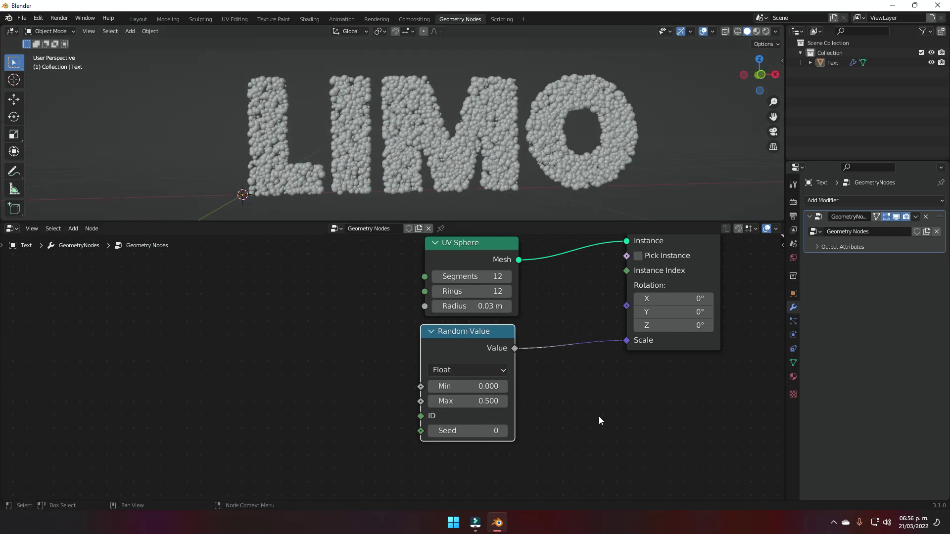
Step: Move Set Shade Smooth farther from Instance on Points and insert a Translate Instances node on the link between them
middle_click_drag(595, 405, 446, 427)
scroll(563, 398, "down", 7)
left_click_drag(495, 296, 561, 288)
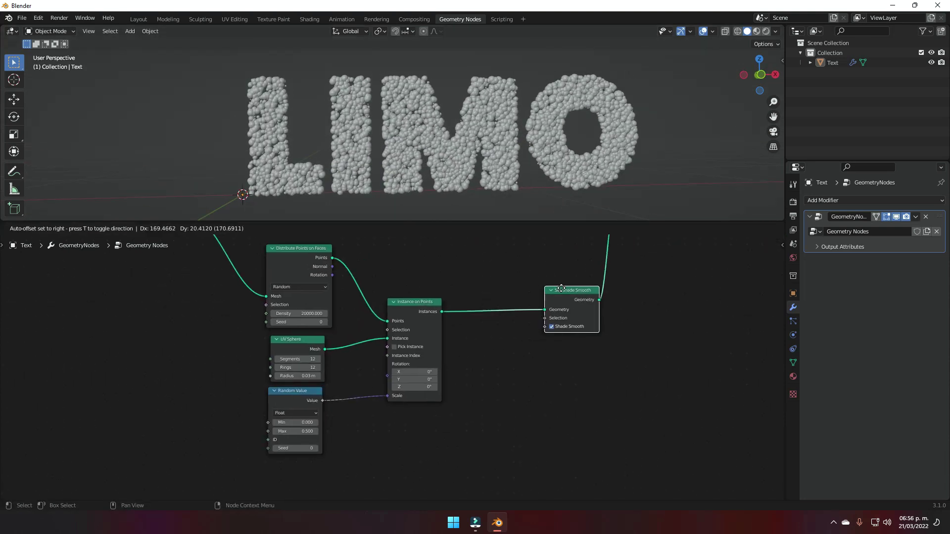
key("shift+a")
key("s")
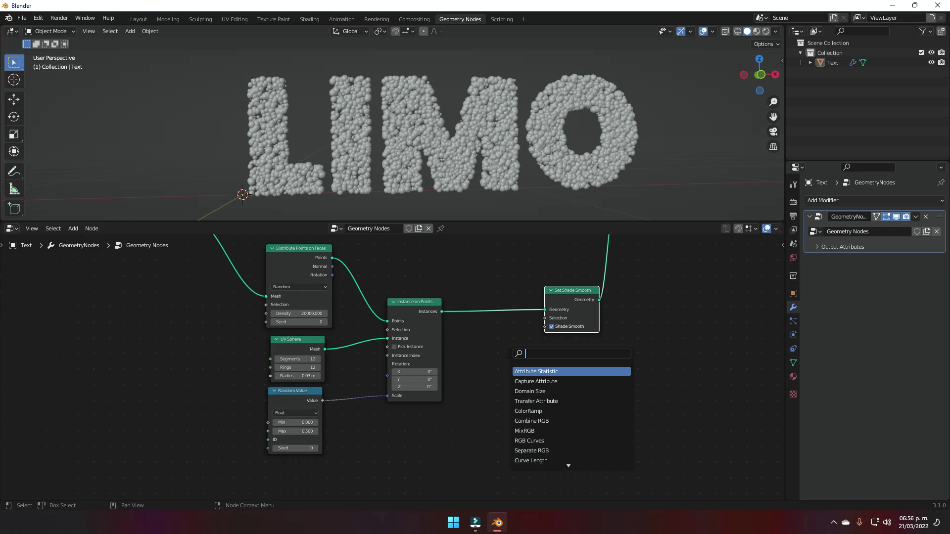
type("trans")
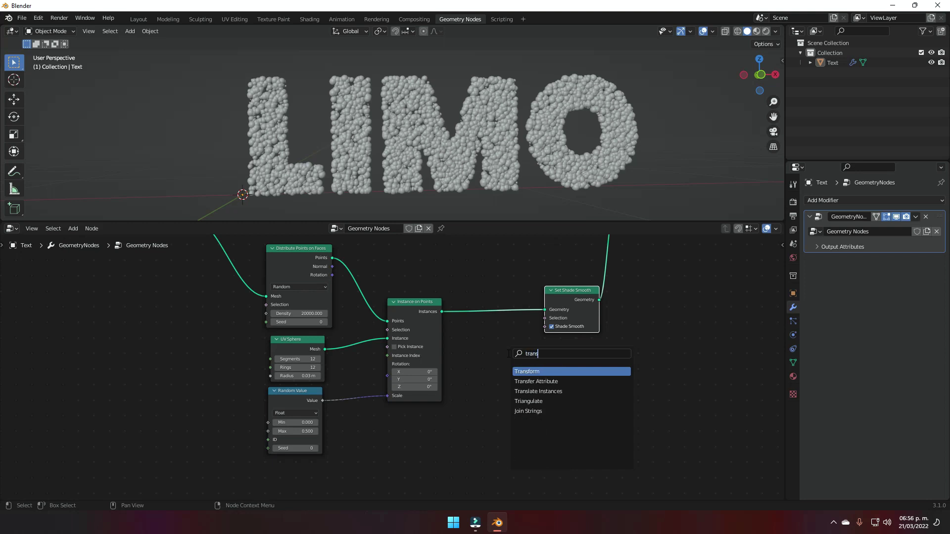
key("Down")
key("Down")
key("Return")
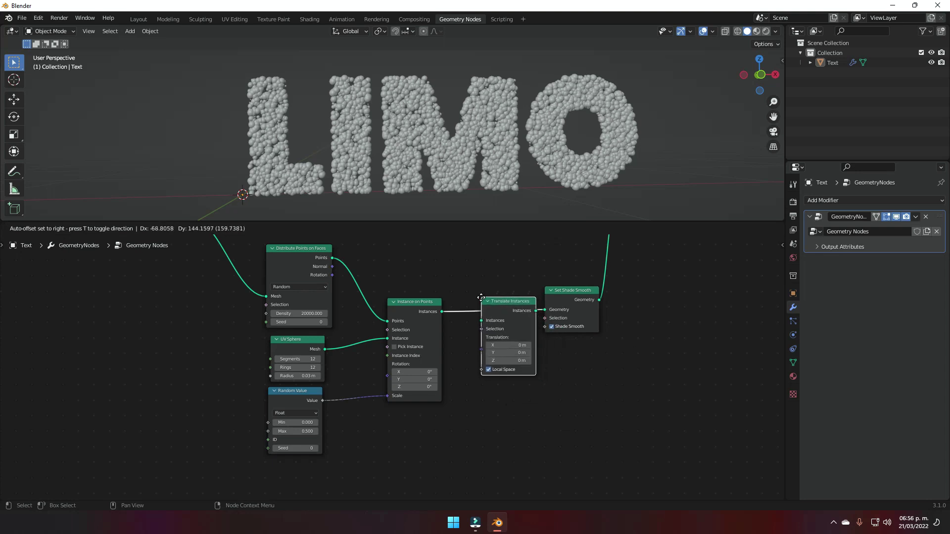
left_click(480, 298)
Step: Add a second Random Value node just below the Translate Instances node
scroll(569, 302, "up", 6)
middle_click_drag(624, 319, 588, 334)
key("shift+a")
key("s")
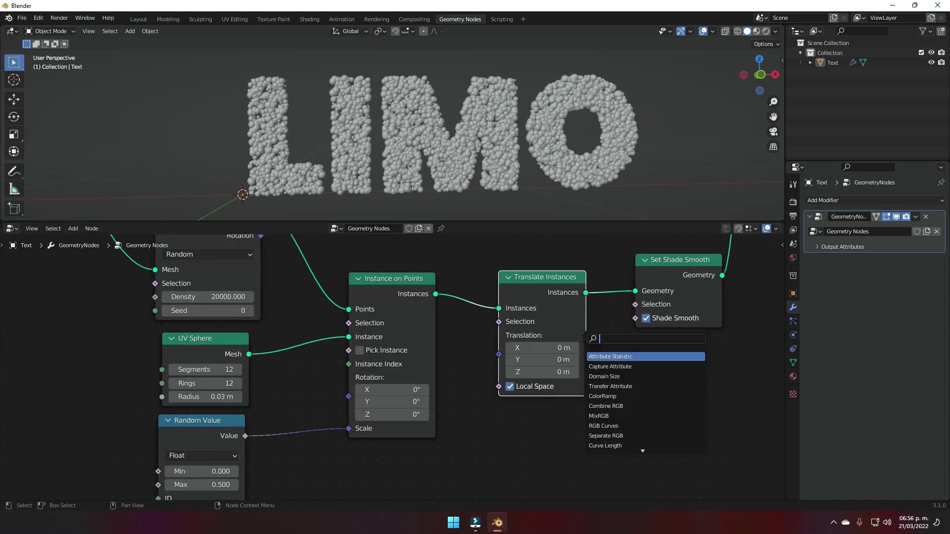
type("random")
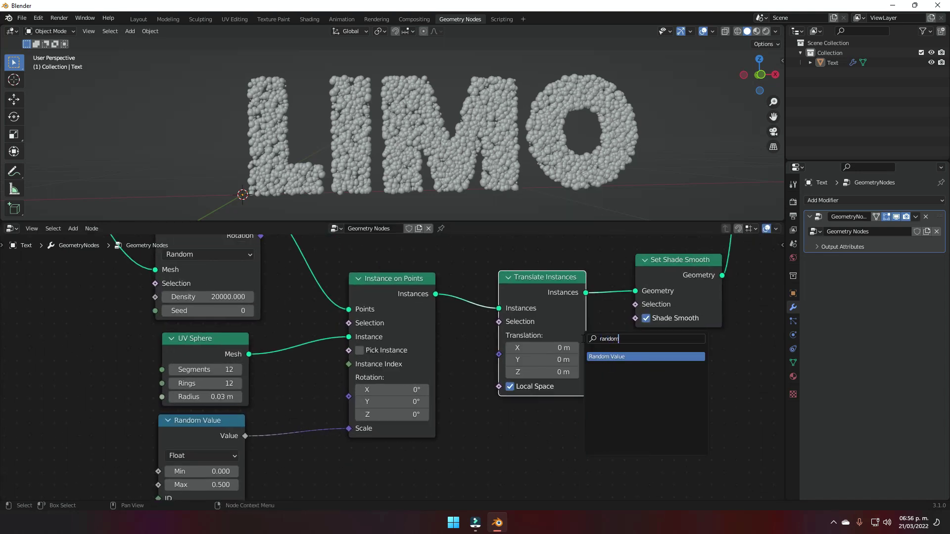
key("Return")
left_click(452, 416)
scroll(497, 410, "down", 3)
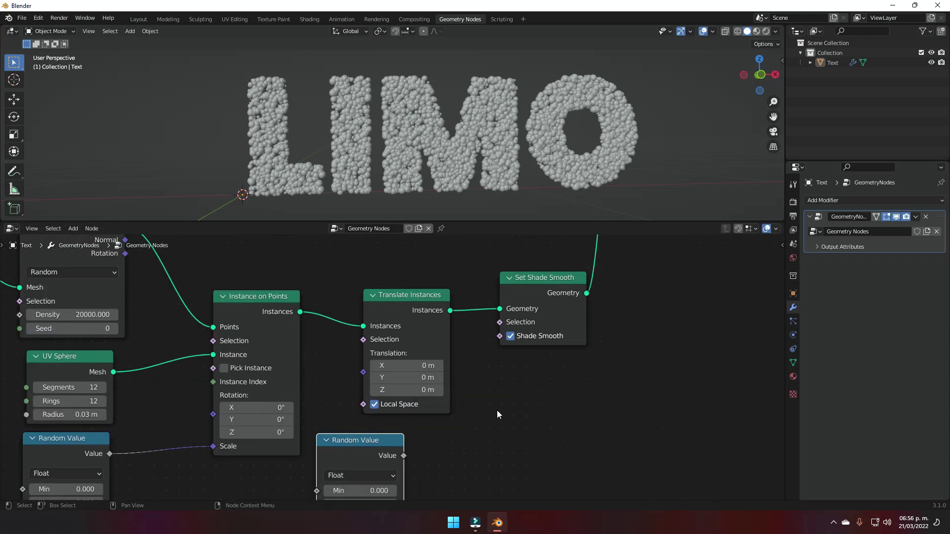
Step: Space Translate Instances and Set Shade Smooth away from Instance on Points, and place the new Random Value node in the gap
left_click_drag(406, 323, 482, 321)
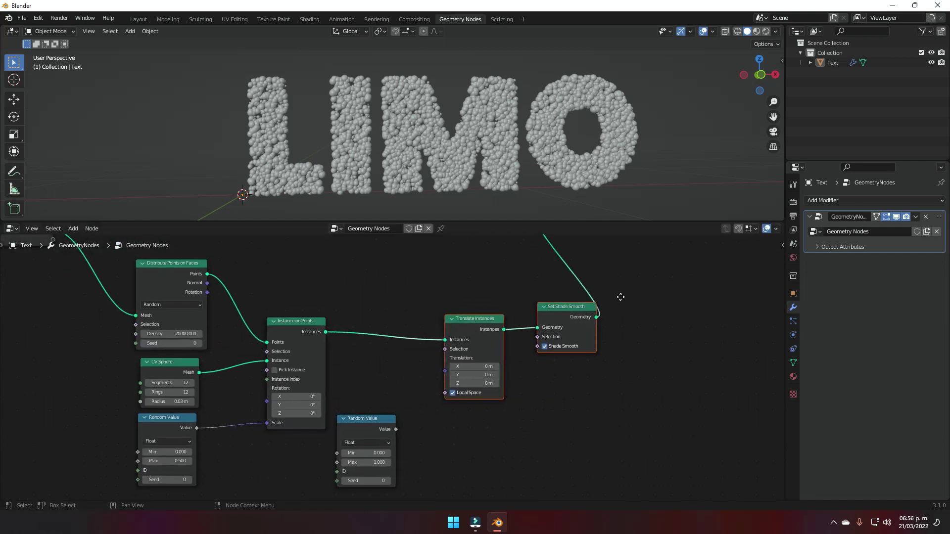
middle_click_drag(620, 297, 490, 420)
scroll(497, 356, "down", 5)
left_click_drag(461, 345, 570, 347)
middle_click_drag(466, 411, 572, 363)
scroll(432, 385, "up", 5)
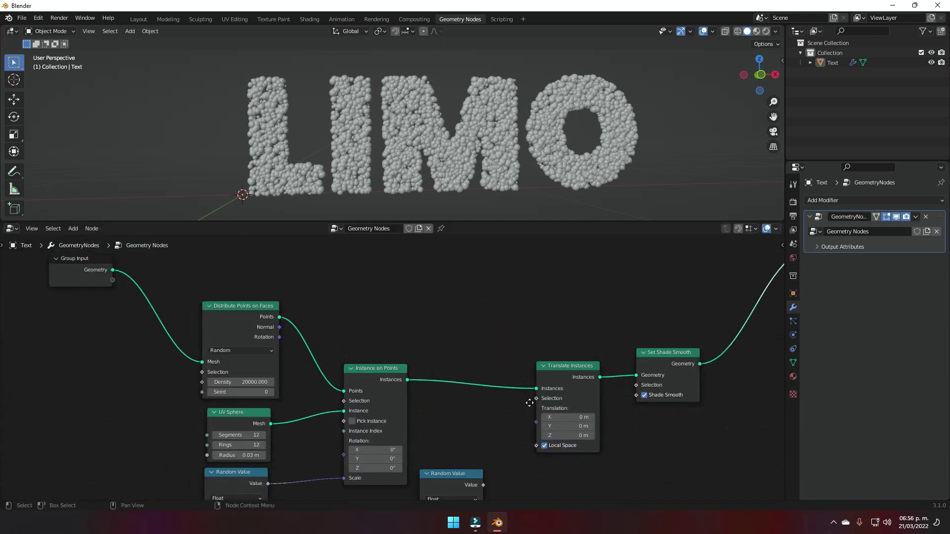
middle_click_drag(463, 359, 438, 365)
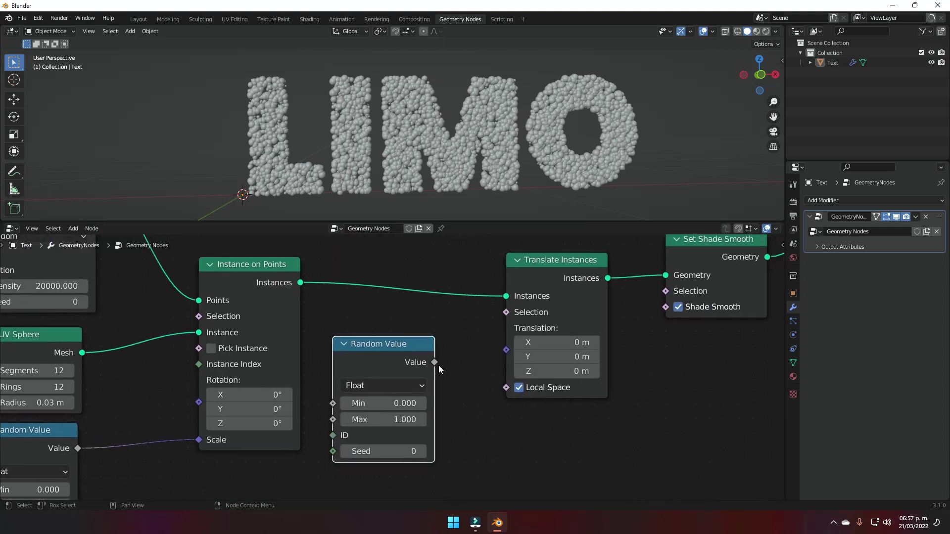
Step: Connect the new Random Value node's Value output to the Translation input of Translate Instances
left_click_drag(435, 362, 512, 346)
scroll(577, 193, "down", 3)
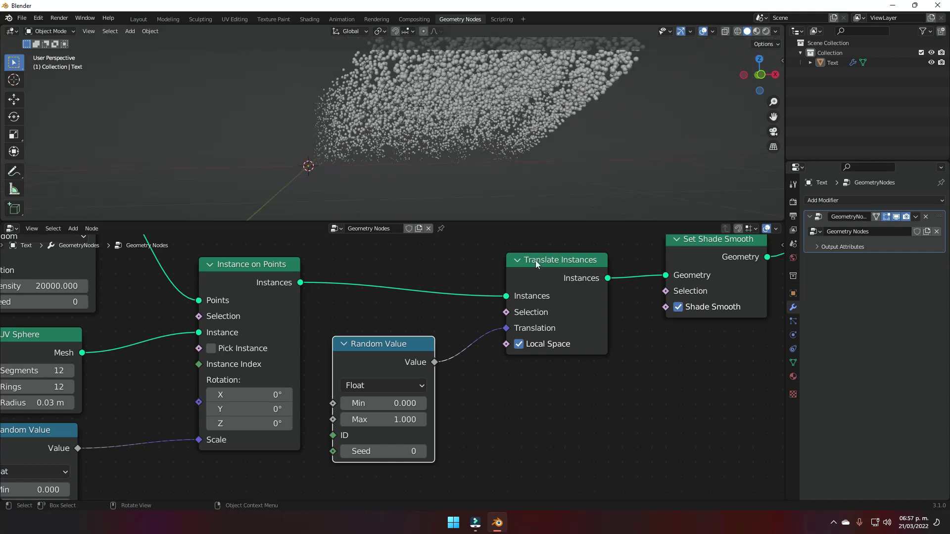
scroll(386, 141, "down", 3)
middle_click_drag(376, 135, 411, 162)
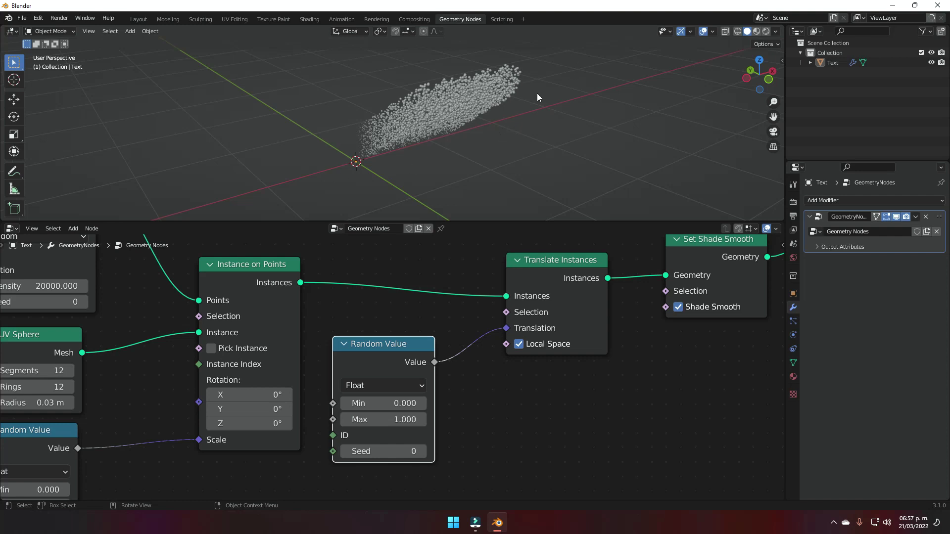
middle_click_drag(585, 117, 480, 143)
middle_click_drag(588, 132, 471, 141)
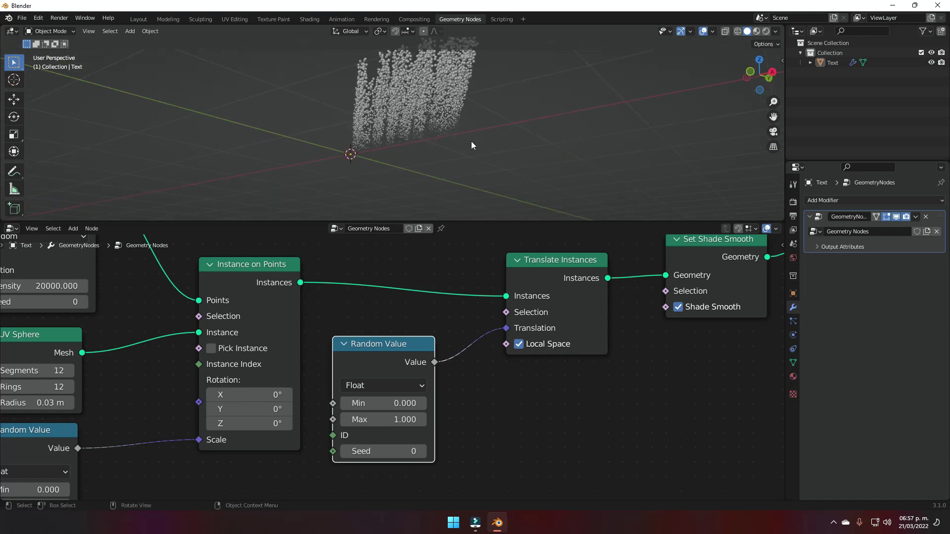
middle_click_drag(449, 102, 462, 161)
scroll(489, 363, "up", 1)
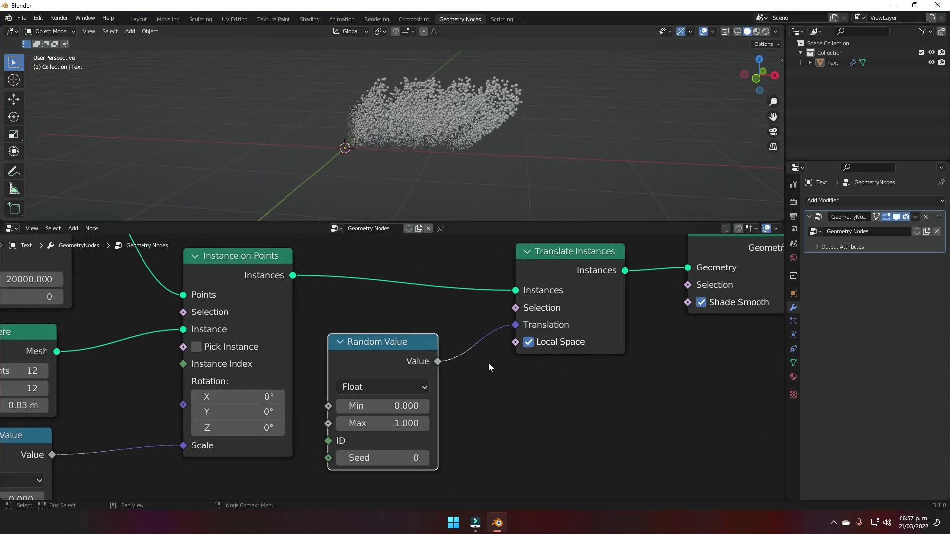
Step: Insert a Combine XYZ node on the link between Random Value and Translate Instances, feeding the random value into X
key("shift+a")
left_click(491, 366)
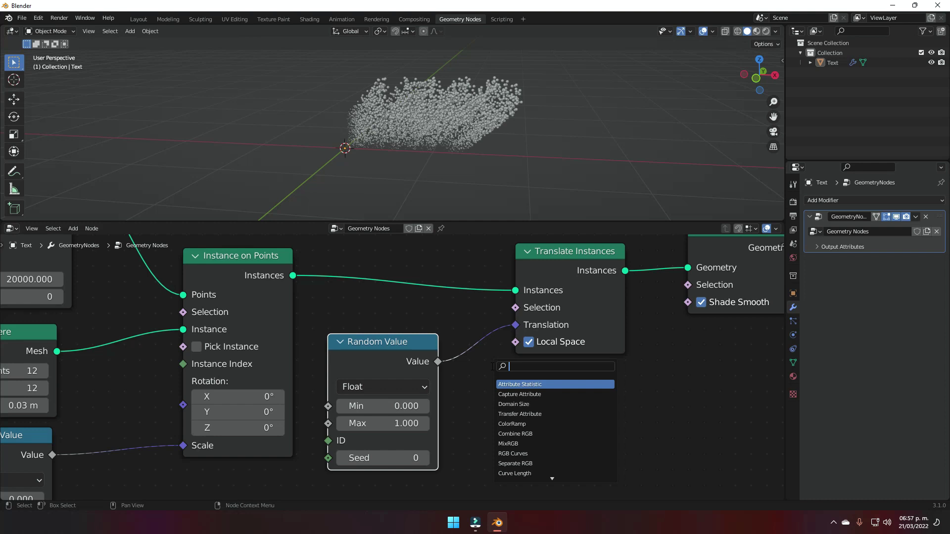
type("combine")
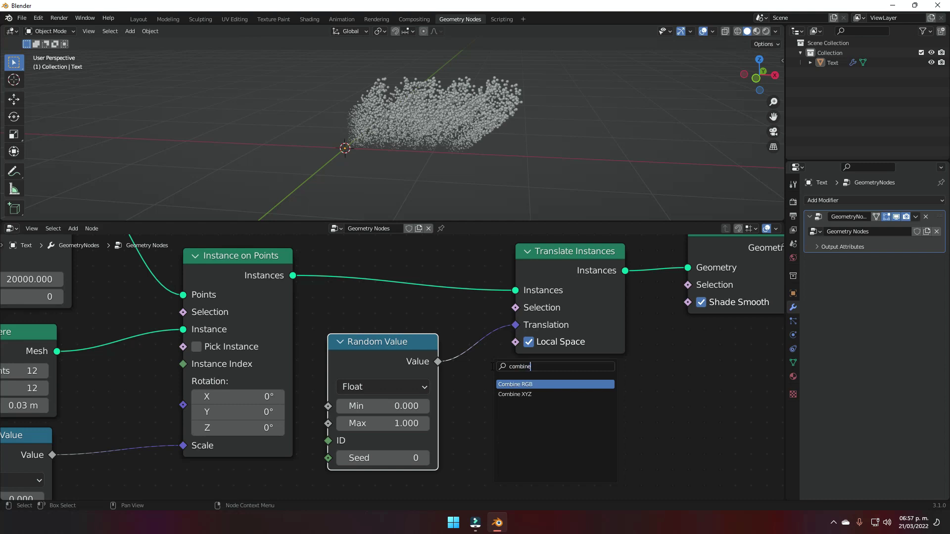
key("Down")
key("Return")
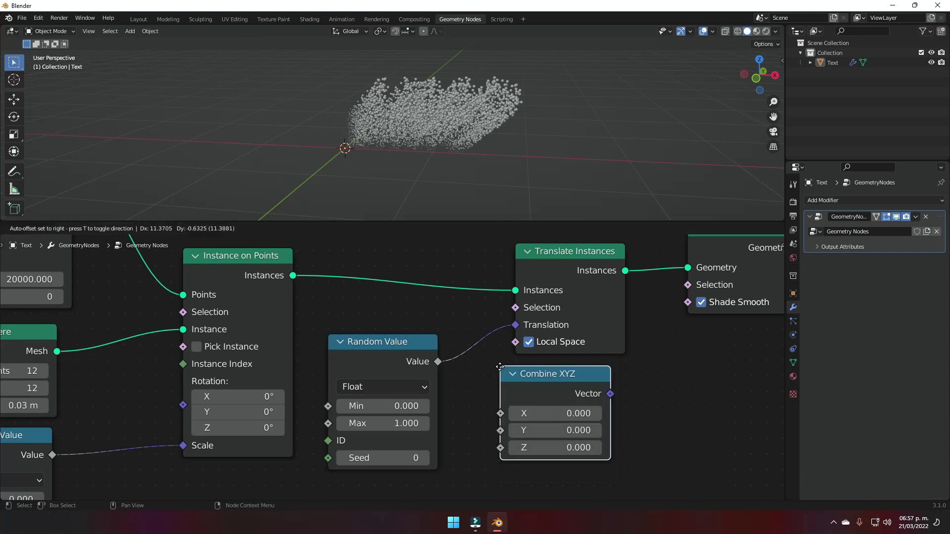
left_click(527, 352)
scroll(503, 324, "up", 2)
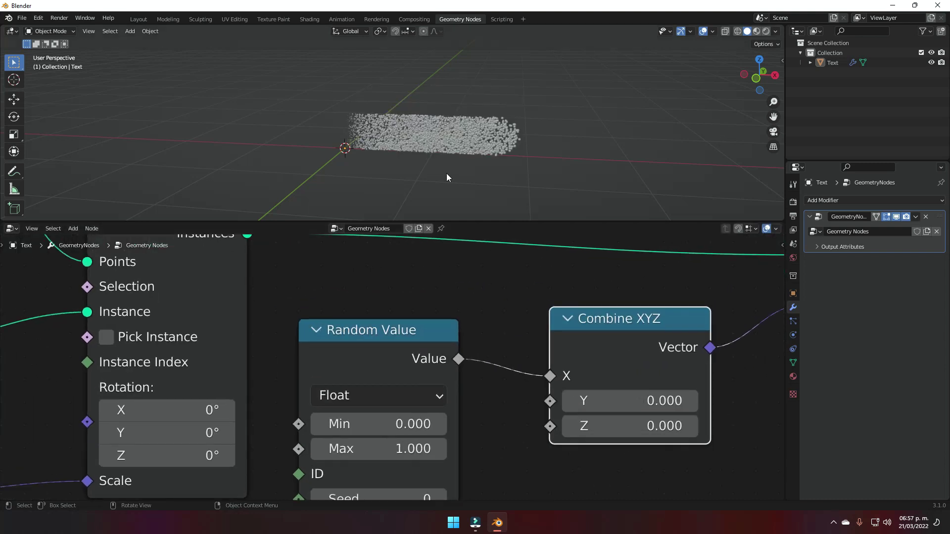
Step: Examine from several angles how the random X translation spreads the spheres across the text
middle_click_drag(446, 174, 522, 177)
scroll(521, 177, "up", 4)
middle_click_drag(413, 216, 445, 157)
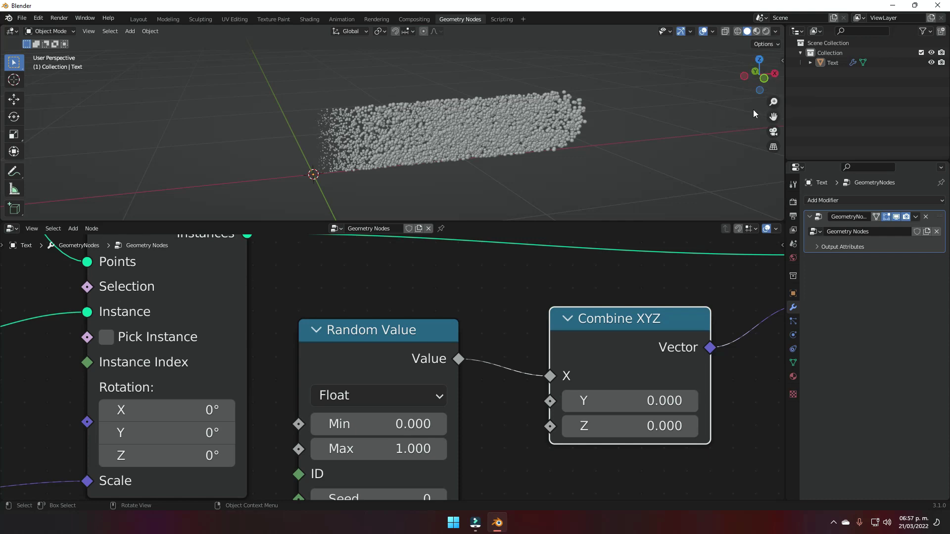
middle_click_drag(546, 126, 318, 201)
scroll(535, 121, "up", 4)
middle_click_drag(466, 120, 357, 185)
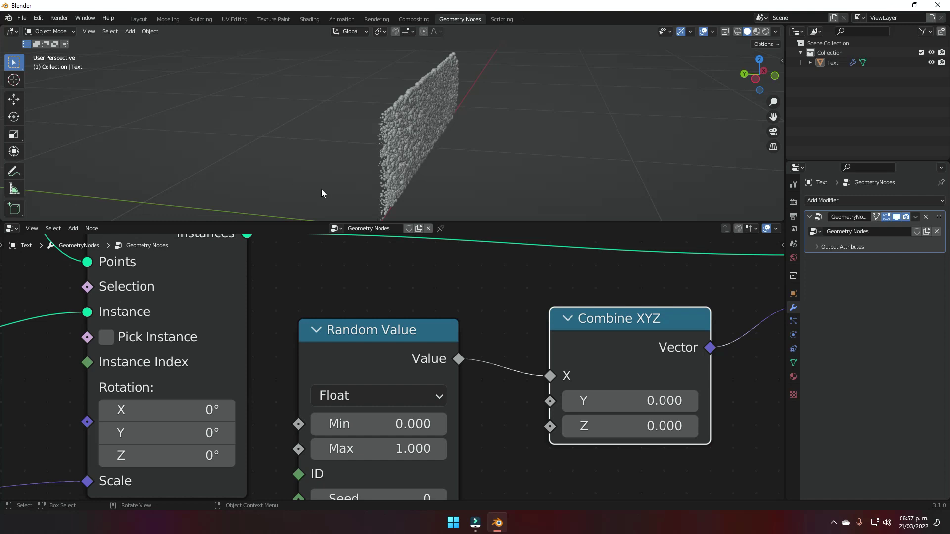
middle_click_drag(399, 174, 451, 164)
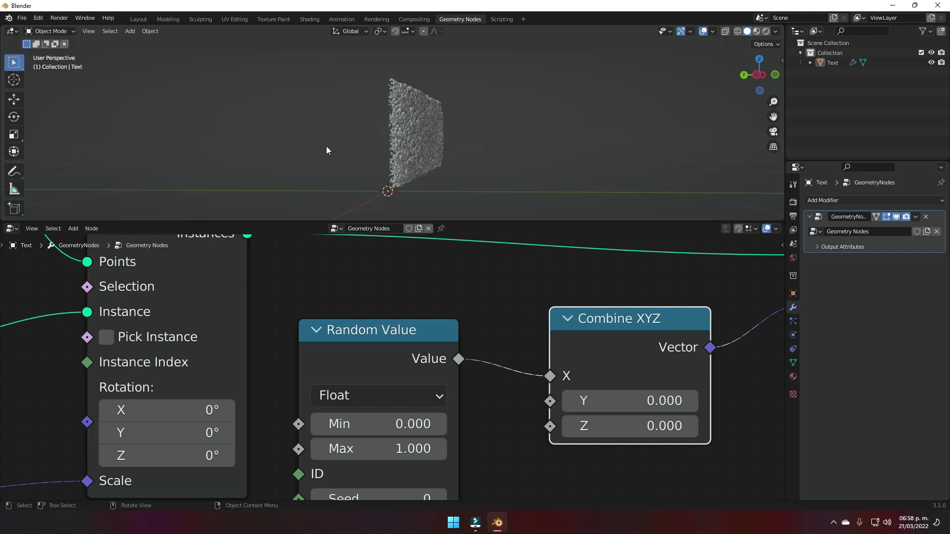
middle_click_drag(327, 148, 559, 213)
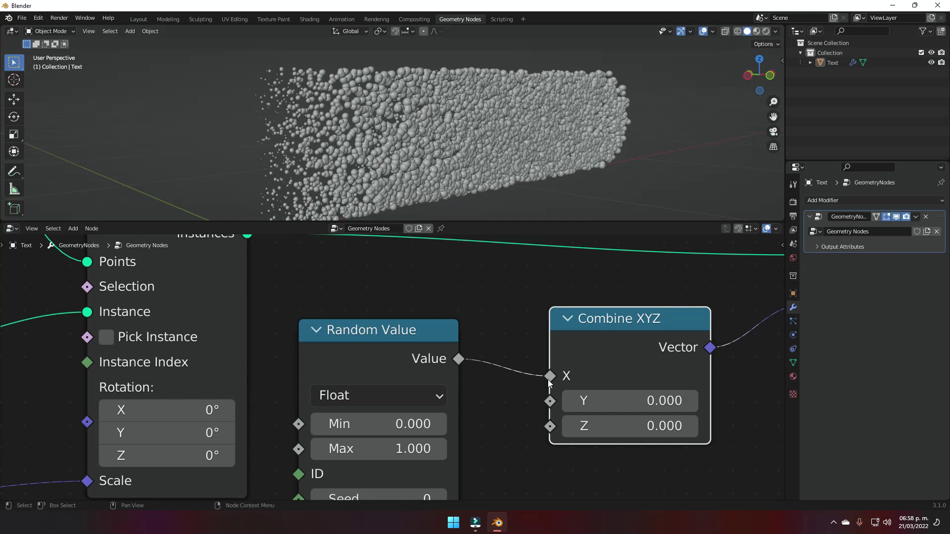
Step: Move the Random Value link from the X input to the Z input of Combine XYZ
middle_click_drag(508, 170, 574, 213)
left_click_drag(546, 371, 553, 426)
middle_click_drag(583, 188, 516, 153)
middle_click_drag(532, 195, 533, 144)
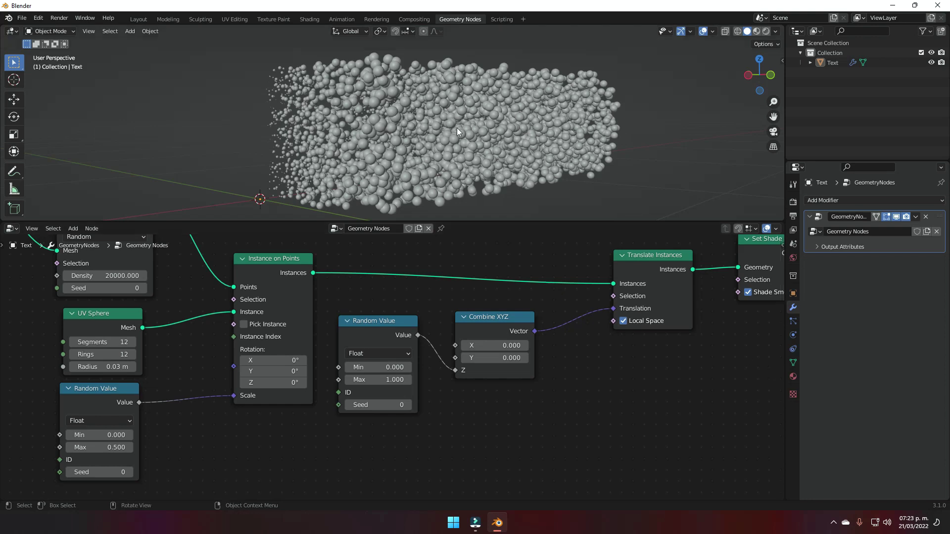
Step: Inspect the legibility and depth of the text from the front, both close up and at a distance
mouse_move(456, 127)
middle_mouse_down()
mouse_move(532, 141)
mouse_move(452, 132)
middle_mouse_up()
scroll(459, 132, "down", 6)
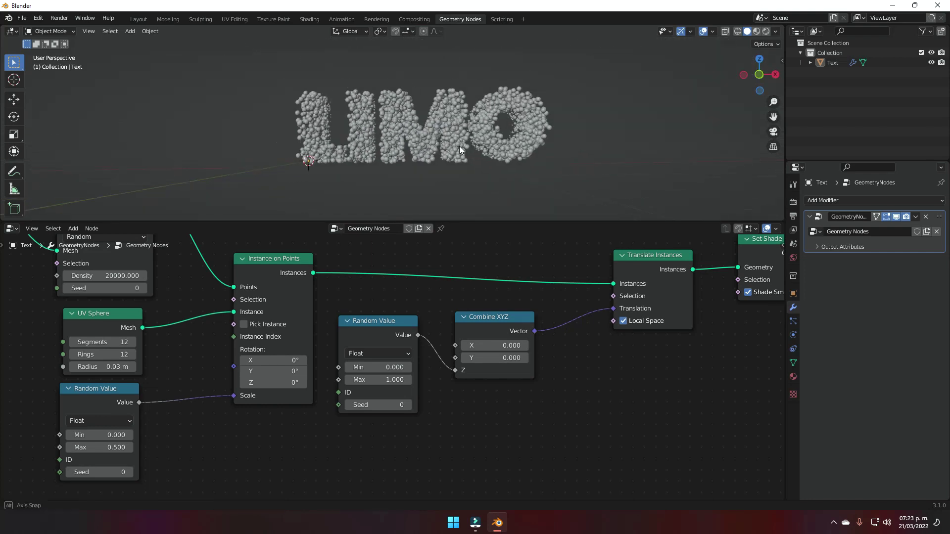
mouse_move(459, 147)
middle_mouse_down()
mouse_move(473, 151)
mouse_move(396, 150)
mouse_move(465, 148)
middle_mouse_up()
scroll(465, 148, "up", 4)
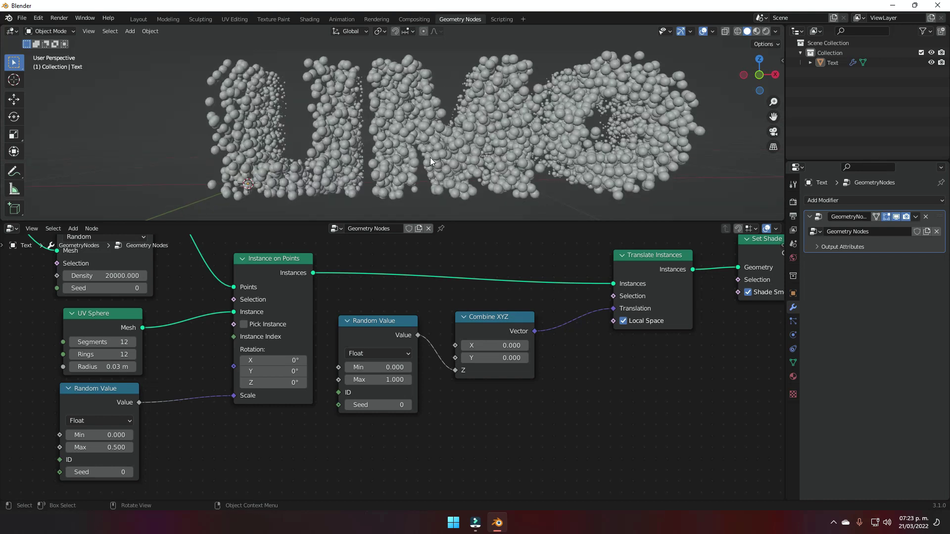
scroll(373, 130, "down", 5)
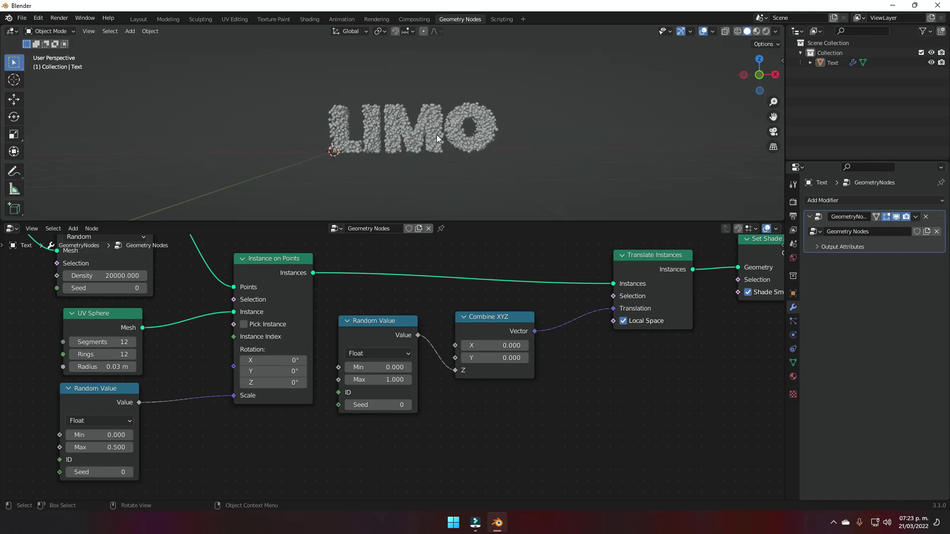
scroll(363, 171, "up", 4)
Step: Set Max to 0.5 on the Random Value node that feeds Combine XYZ
left_click(387, 380)
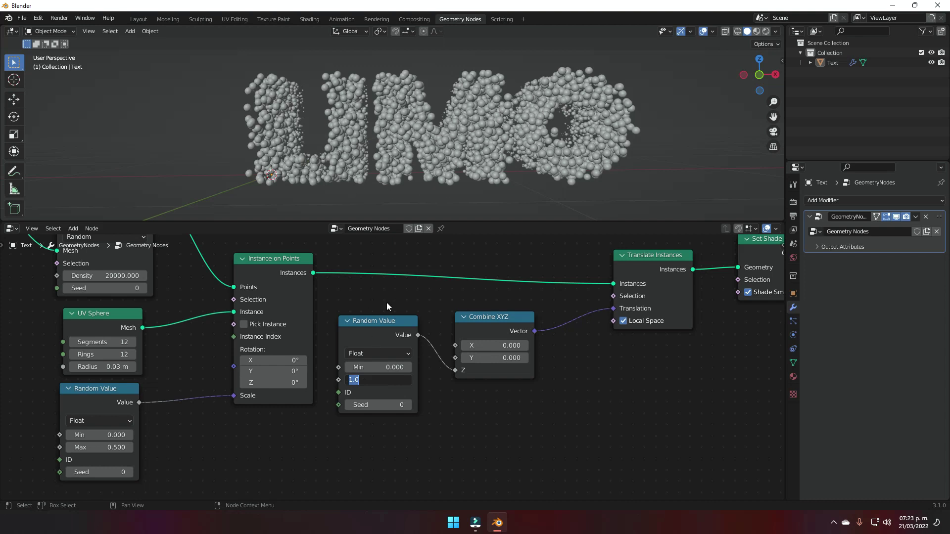
middle_click_drag(401, 198, 430, 347)
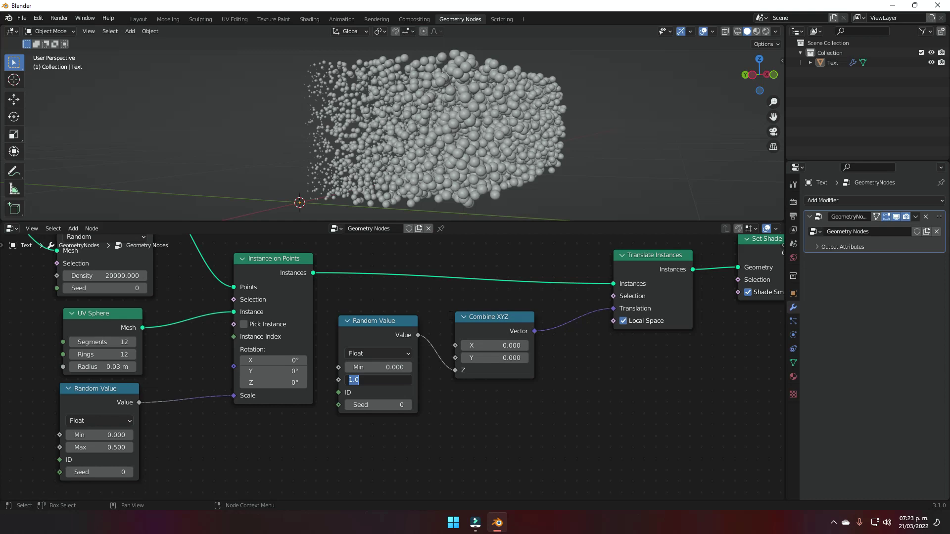
type("0.5")
key("Return")
middle_click_drag(494, 147, 446, 156)
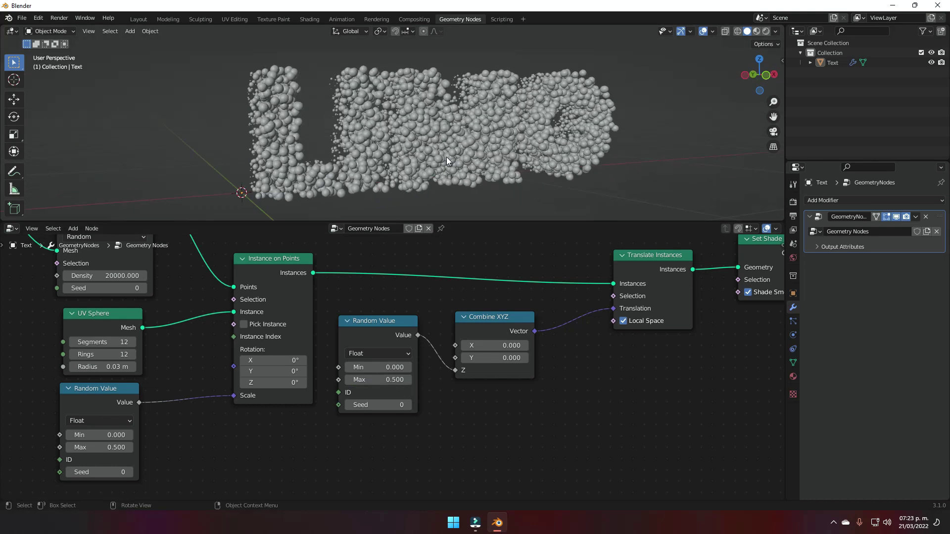
Step: Reopen the Max value of the Random Value node feeding Combine XYZ and clear it for a new entry
left_click(378, 379)
key("BackSpace")
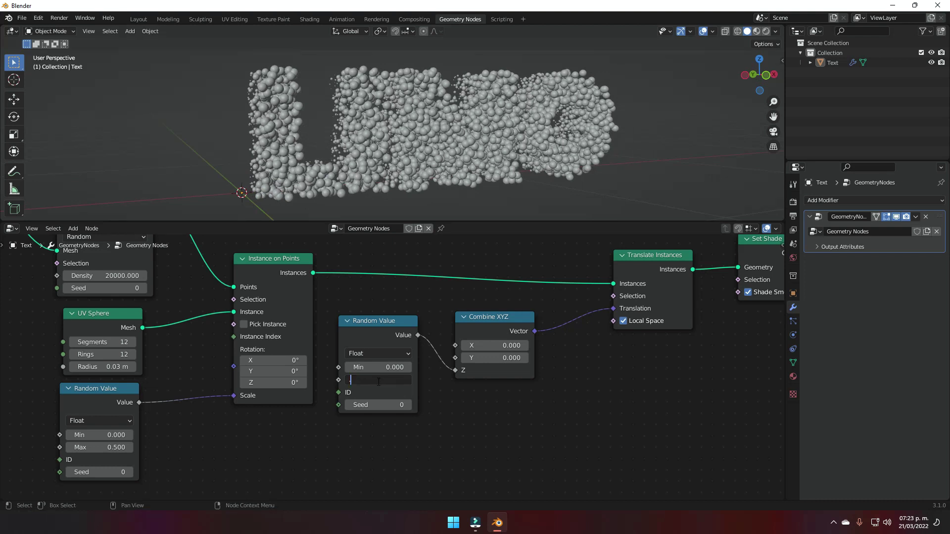
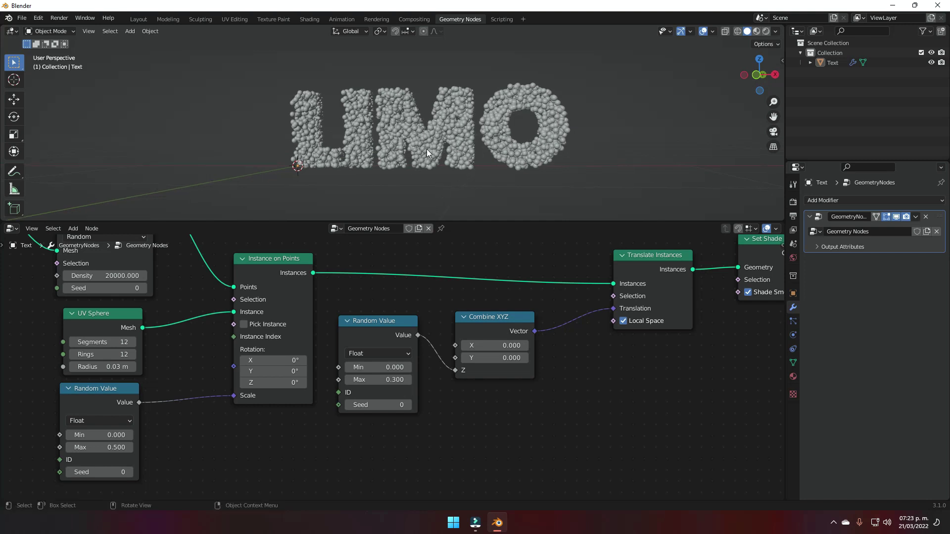
Step: Duplicate all nodes between Group Input and Group Output and place the copy above the original chain
middle_click_drag(343, 141, 387, 150)
scroll(413, 144, "up", 5)
scroll(411, 150, "down", 4)
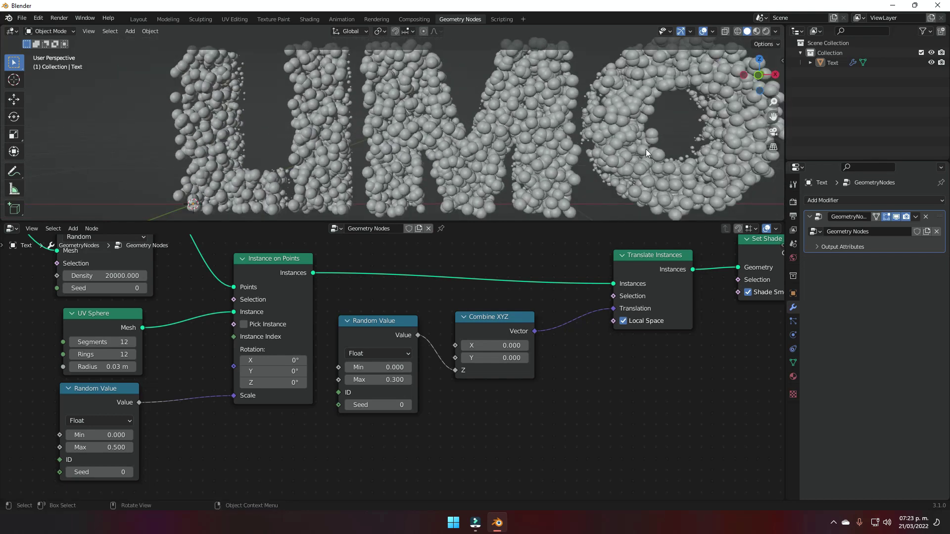
scroll(471, 292, "down", 8)
middle_click_drag(403, 353, 367, 422)
scroll(421, 330, "down", 1)
left_click_drag(215, 311, 549, 468)
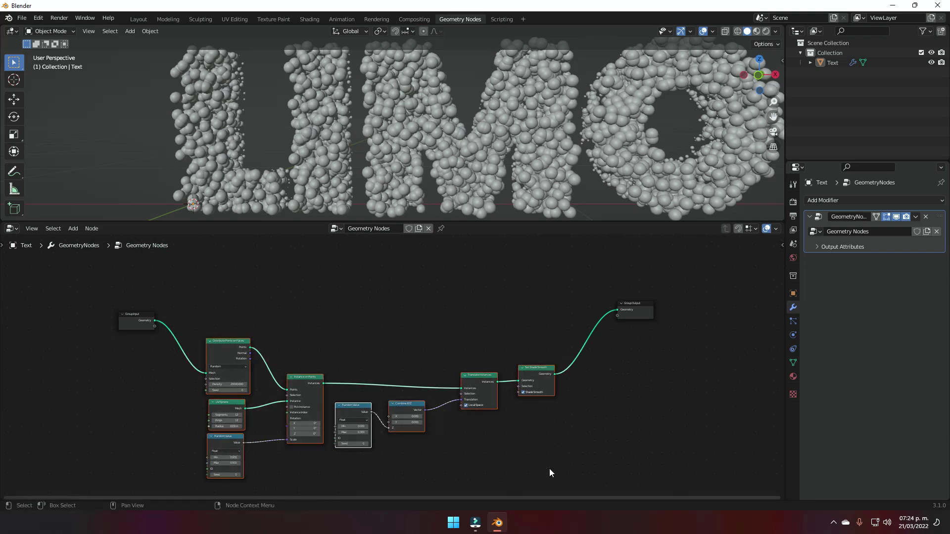
key("shift+d")
left_click(530, 284)
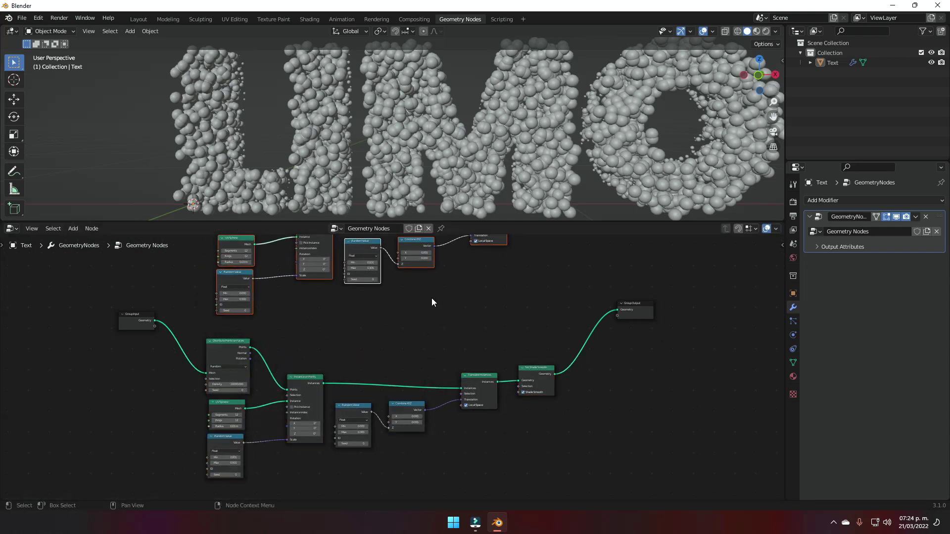
Step: Link Group Input to the duplicated Distribute Points on Faces mesh input, and link the duplicated Set Shade Smooth to Group Output
middle_click_drag(168, 266, 334, 325)
left_click(332, 376)
left_click_drag(319, 380, 380, 268)
middle_click_drag(538, 352, 314, 366)
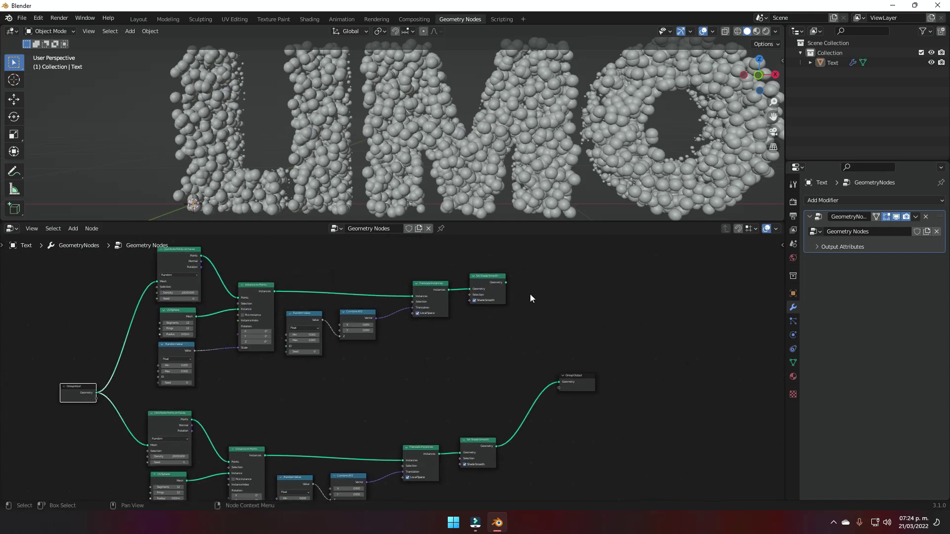
left_click_drag(505, 282, 558, 381)
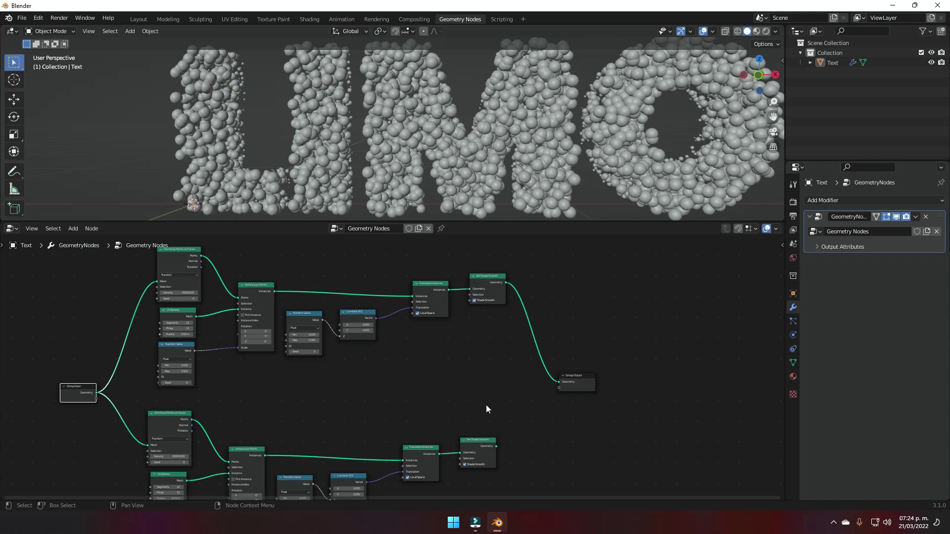
Step: Insert a Join Geometry node before Group Output and link the original chain's Set Shade Smooth into it alongside the duplicate's
key("shift+a")
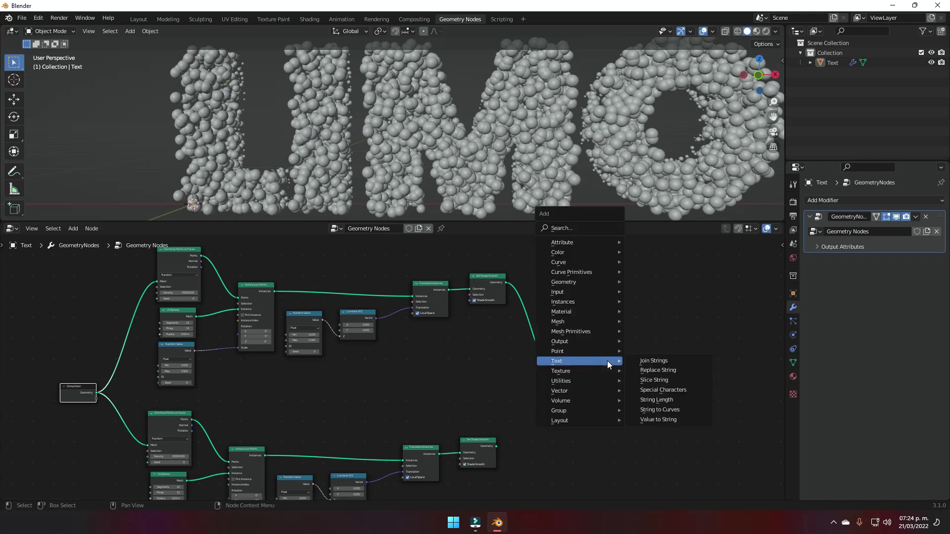
key("s")
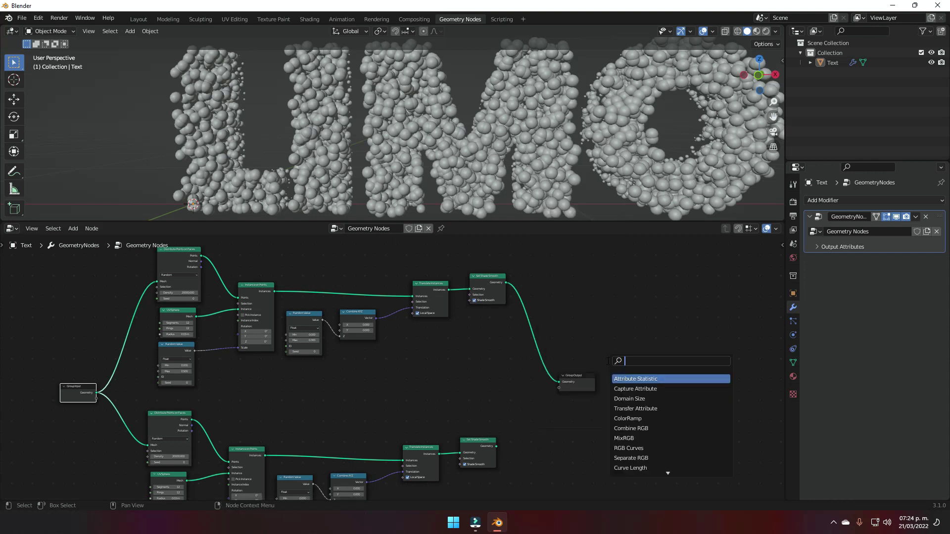
type("join")
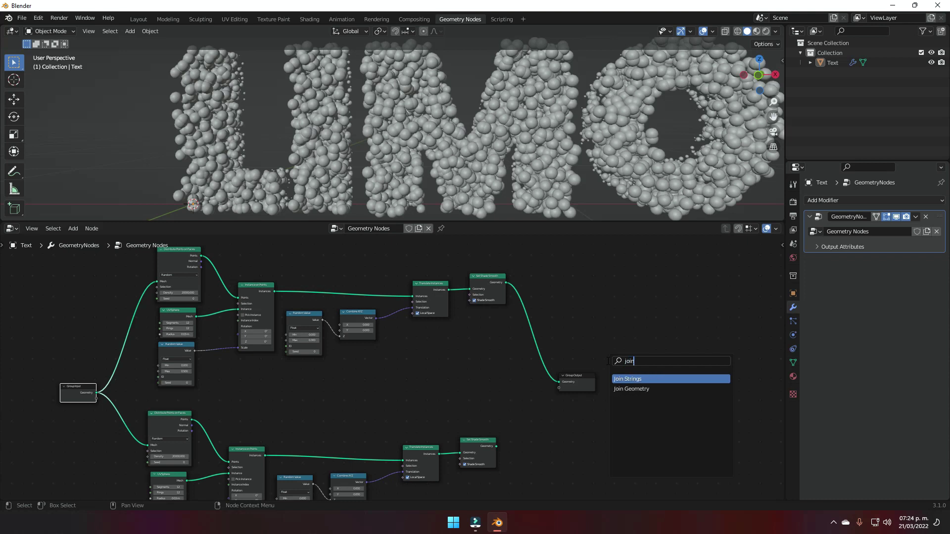
key("Down")
key("Return")
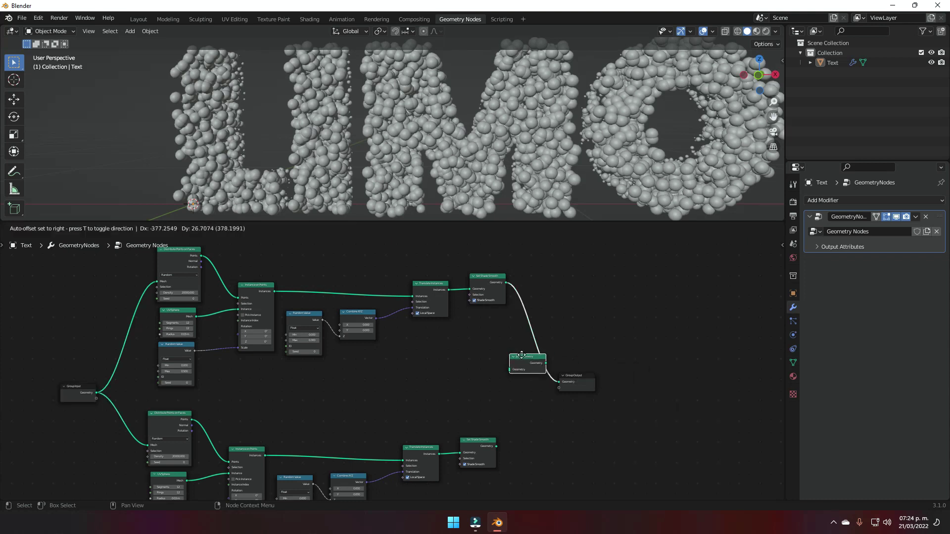
left_click(544, 366)
left_click_drag(609, 383, 632, 360)
left_click_drag(548, 365, 579, 359)
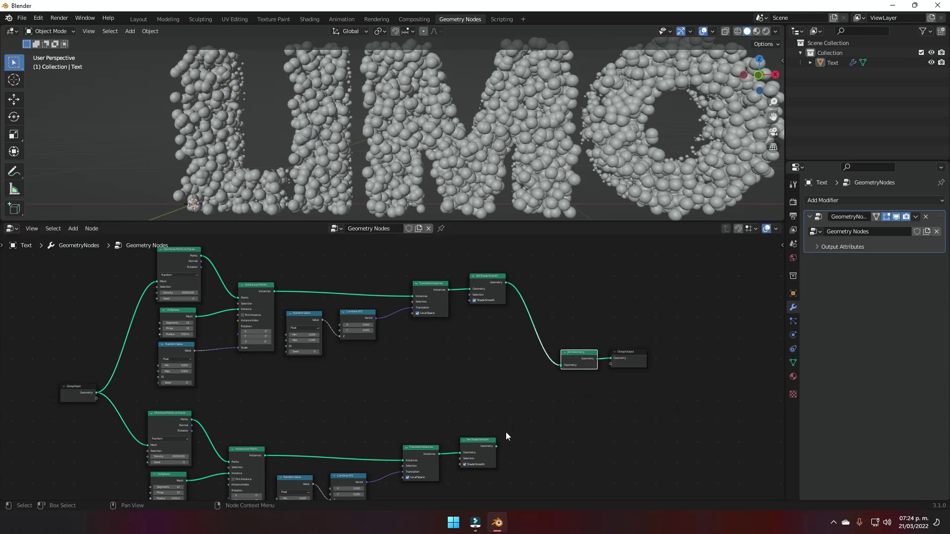
left_click_drag(496, 446, 561, 365)
Step: Set the Density of the duplicated upper Distribute Points on Faces node to 10000
middle_click_drag(398, 374, 491, 373)
scroll(401, 371, "up", 2)
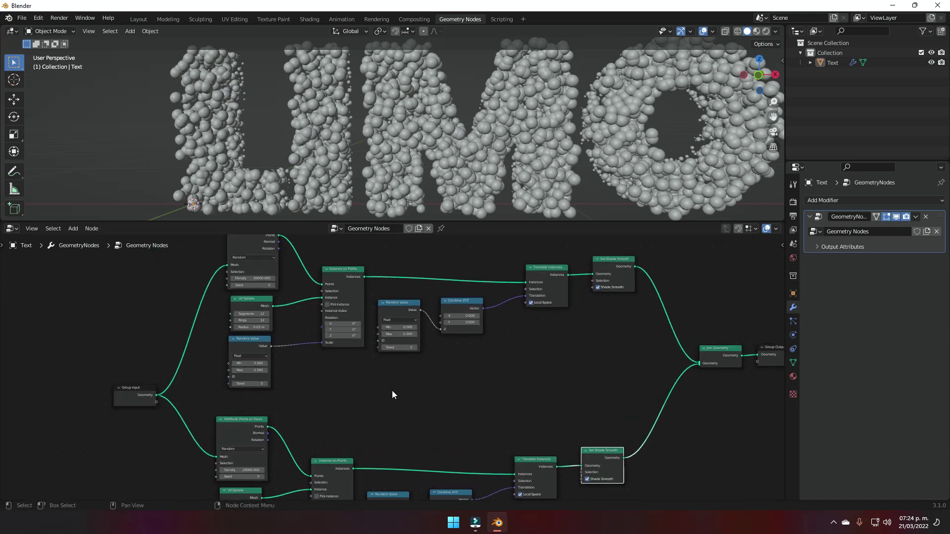
middle_click_drag(252, 371, 364, 383)
middle_click_drag(452, 369, 482, 383)
middle_click_drag(486, 270, 489, 304)
scroll(489, 304, "up", 7)
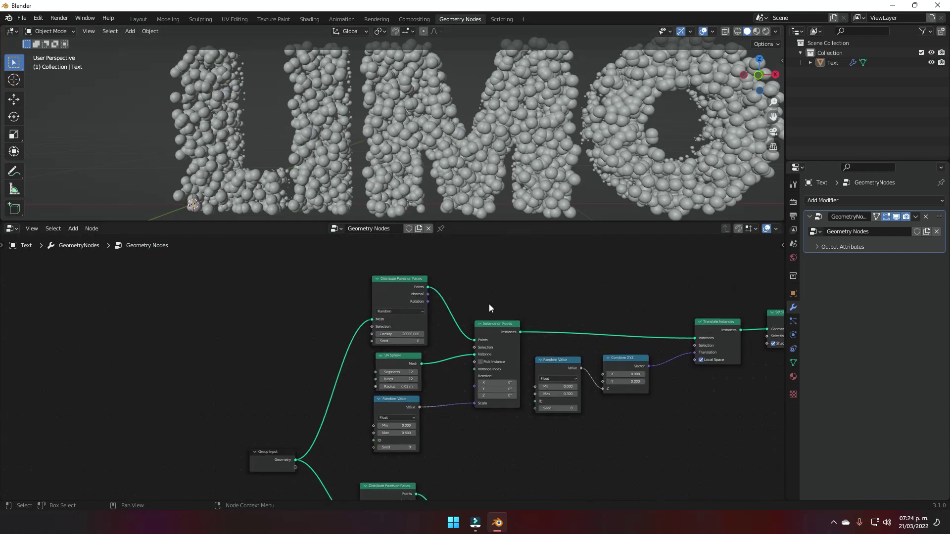
middle_click_drag(467, 342, 483, 374)
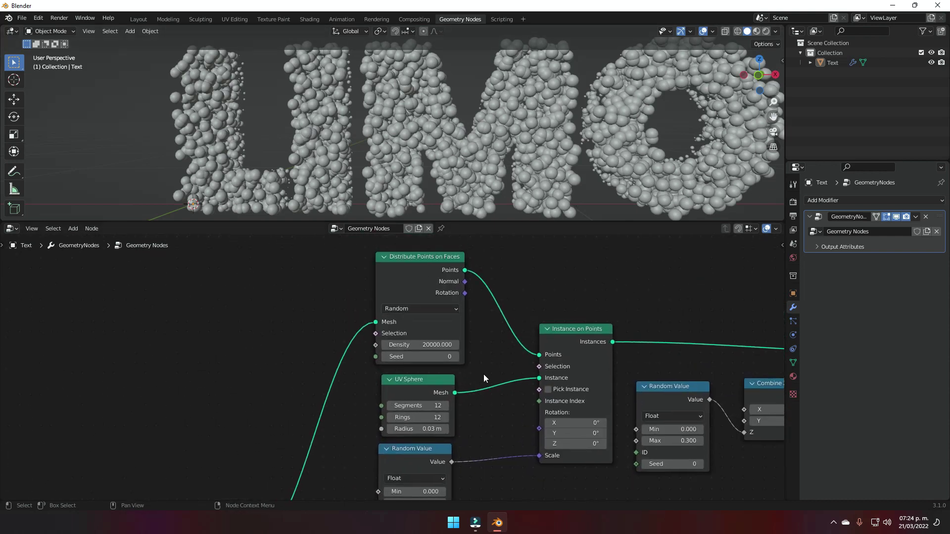
left_click(423, 345)
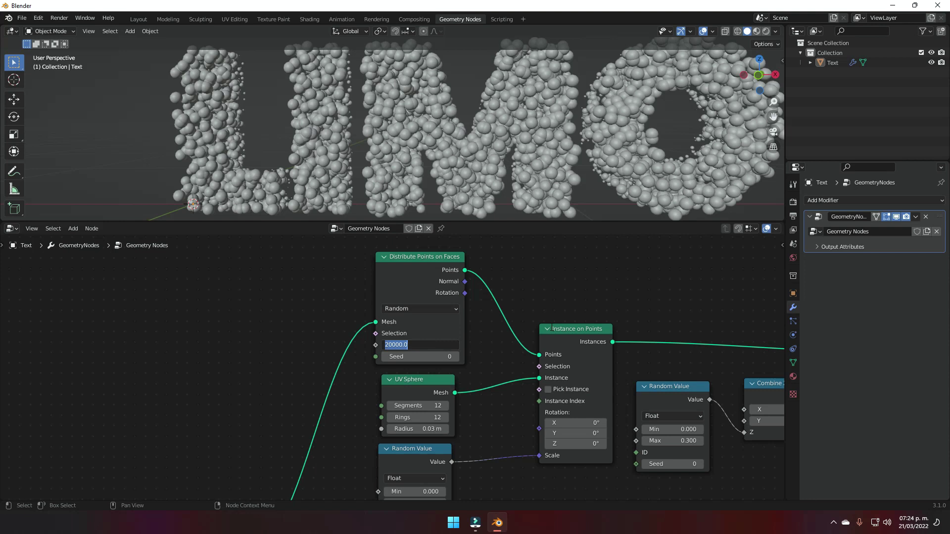
type("100")
key("Return")
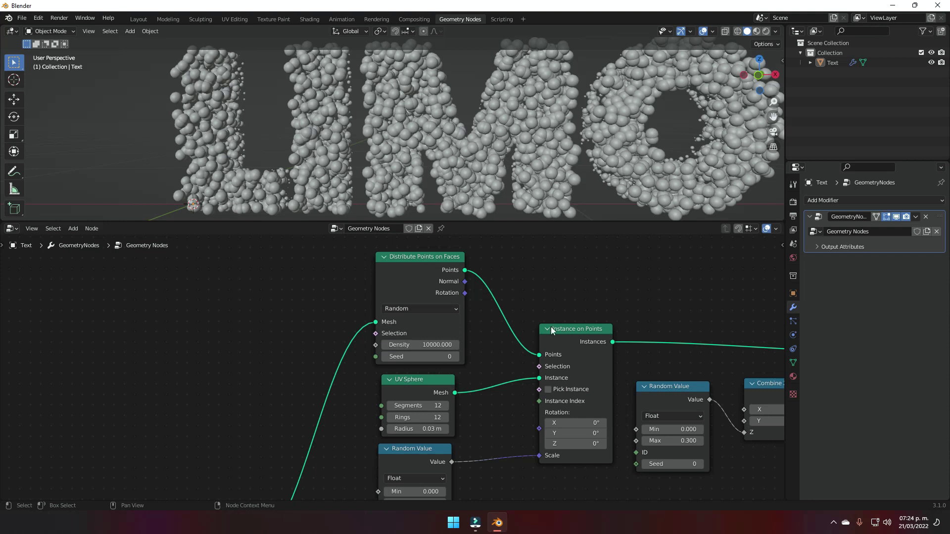
Step: Set the Radius of the duplicated upper UV Sphere node to 0.03 m
scroll(515, 313, "down", 6)
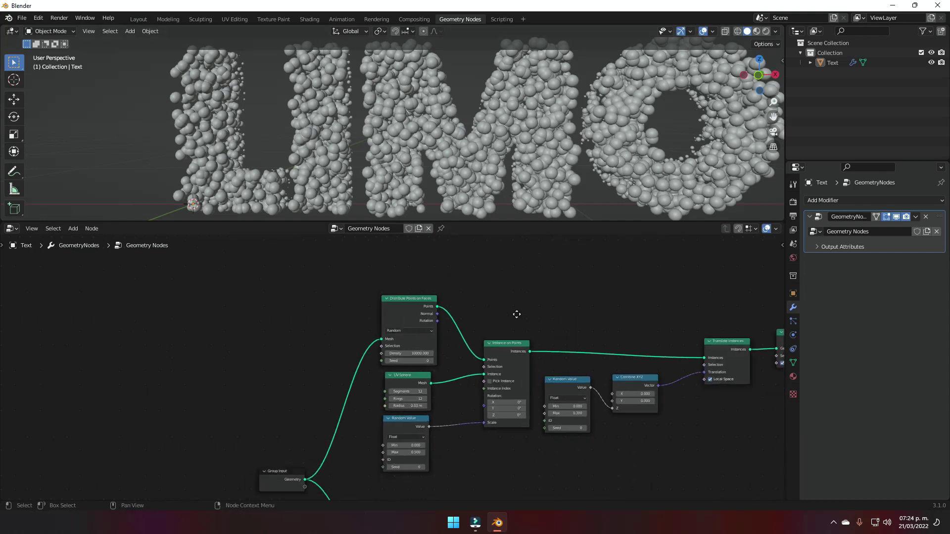
scroll(468, 315, "up", 3)
middle_click_drag(562, 330, 479, 316)
scroll(468, 315, "up", 1)
scroll(436, 355, "up", 2)
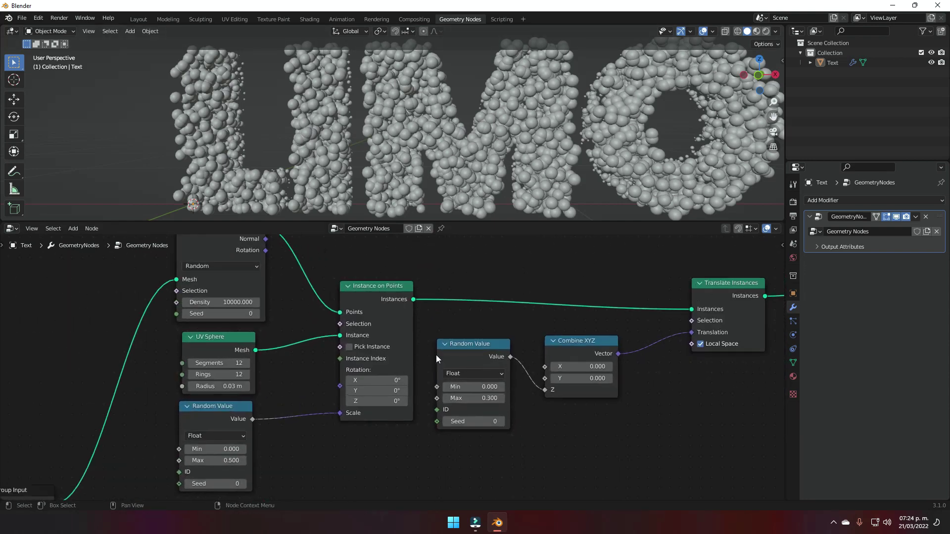
middle_click_drag(417, 360, 491, 293)
middle_click_drag(311, 351, 426, 370)
scroll(426, 366, "up", 6)
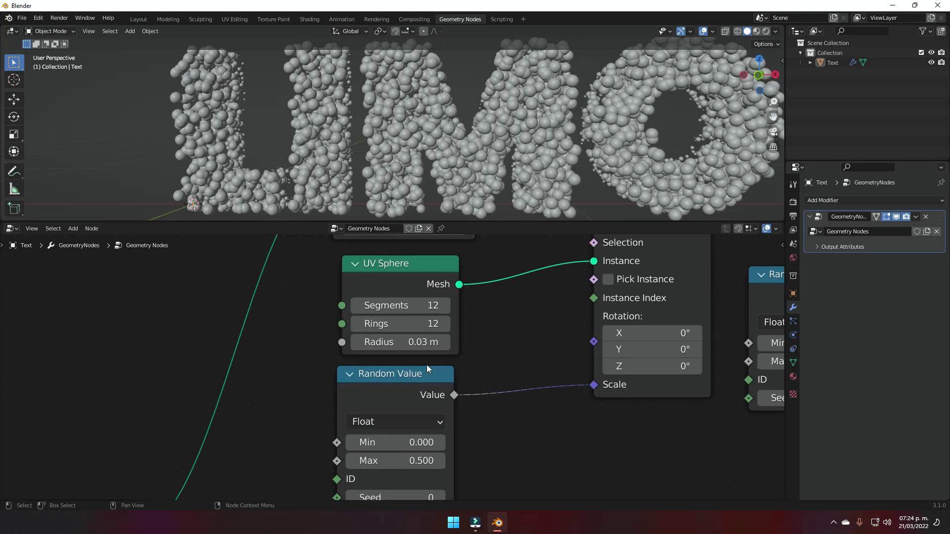
middle_click_drag(405, 273, 429, 313)
left_click(426, 383)
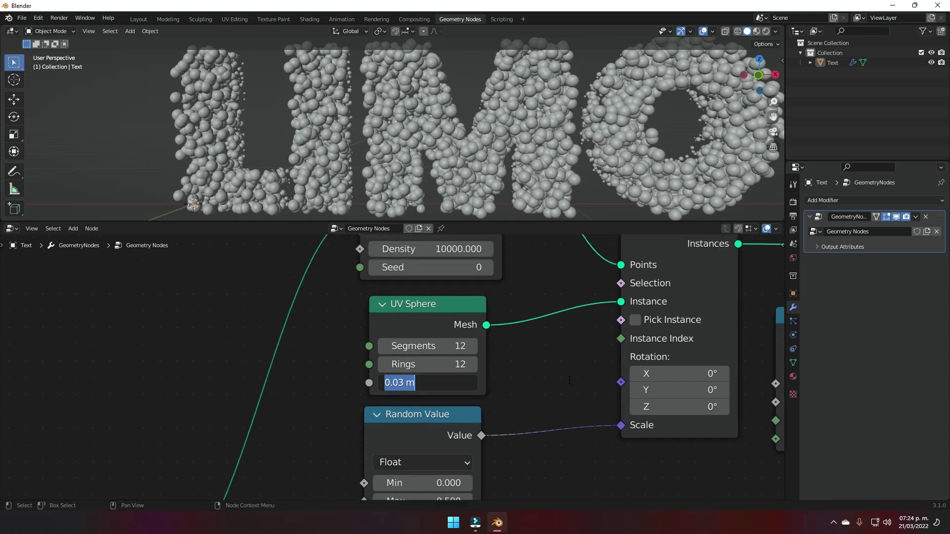
type(".")
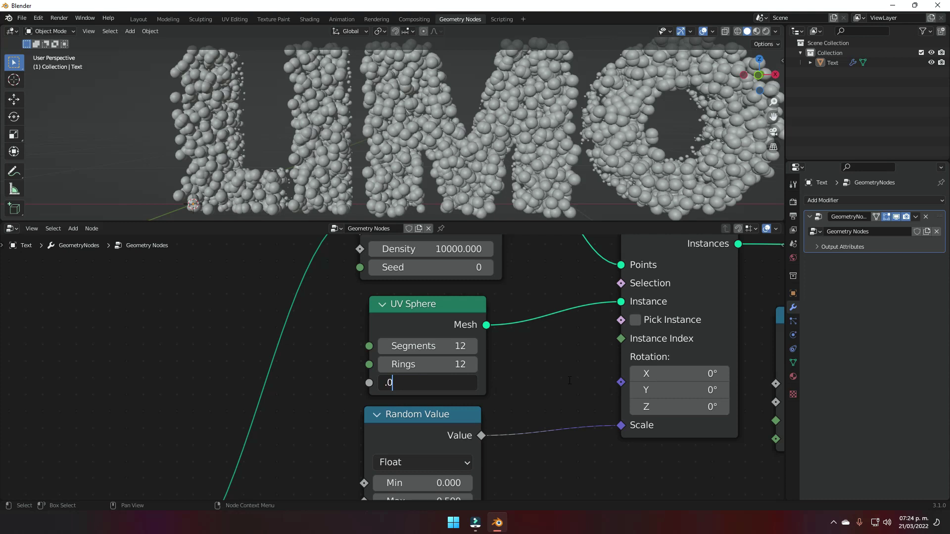
key("Return")
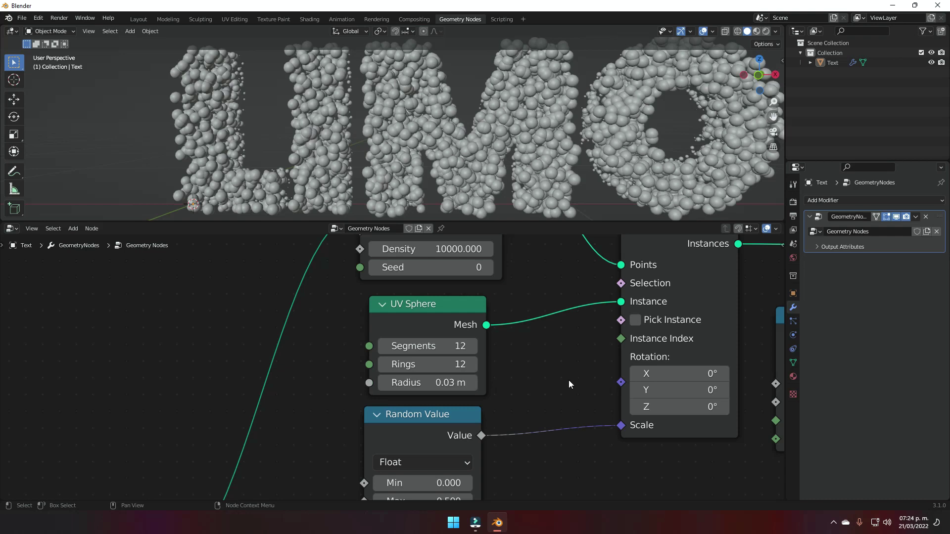
Step: Place the two Set Shade Smooth nodes one above the other and move Join Geometry and Group Output further away from them
scroll(574, 198, "down", 6)
middle_click_drag(588, 181, 601, 173)
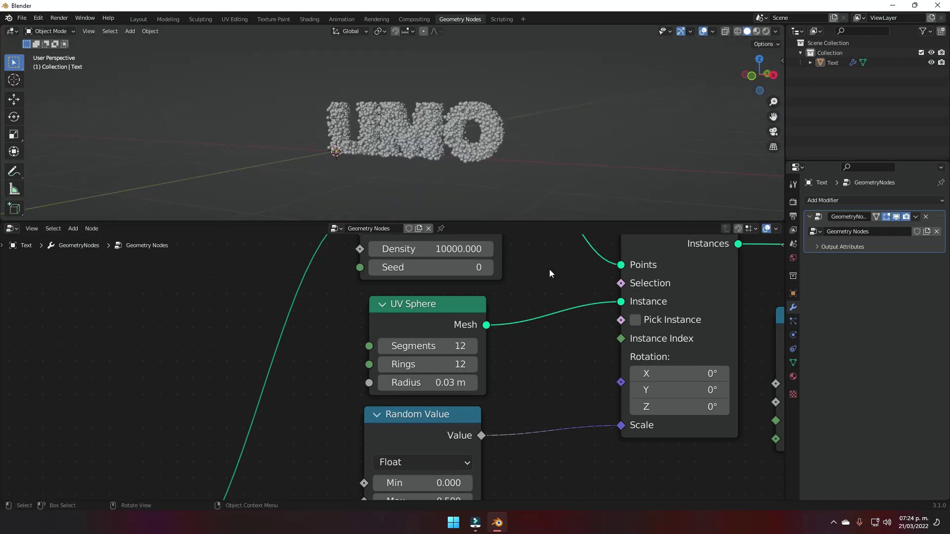
scroll(538, 329, "down", 4)
middle_click_drag(537, 166, 539, 166)
scroll(538, 167, "up", 6)
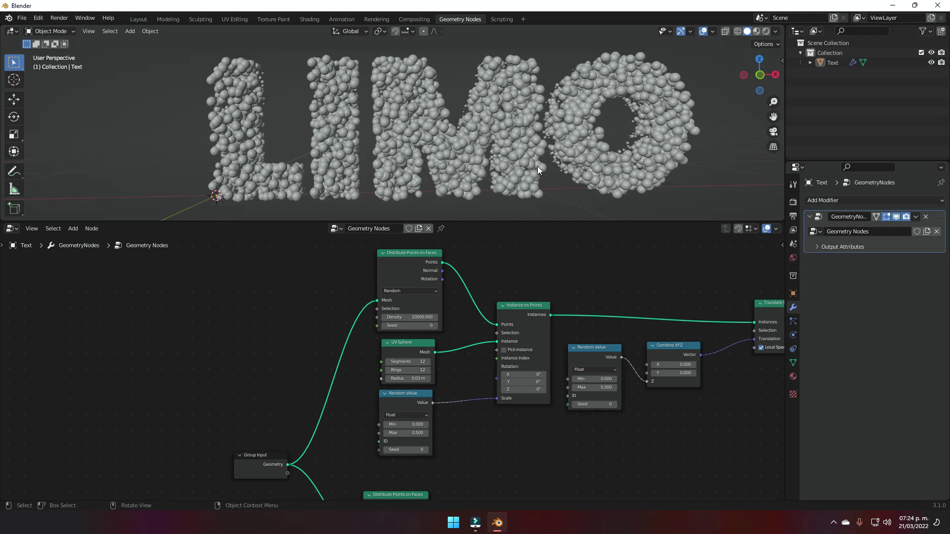
middle_click_drag(616, 297, 438, 321)
scroll(445, 321, "down", 6)
middle_click_drag(604, 325, 469, 304)
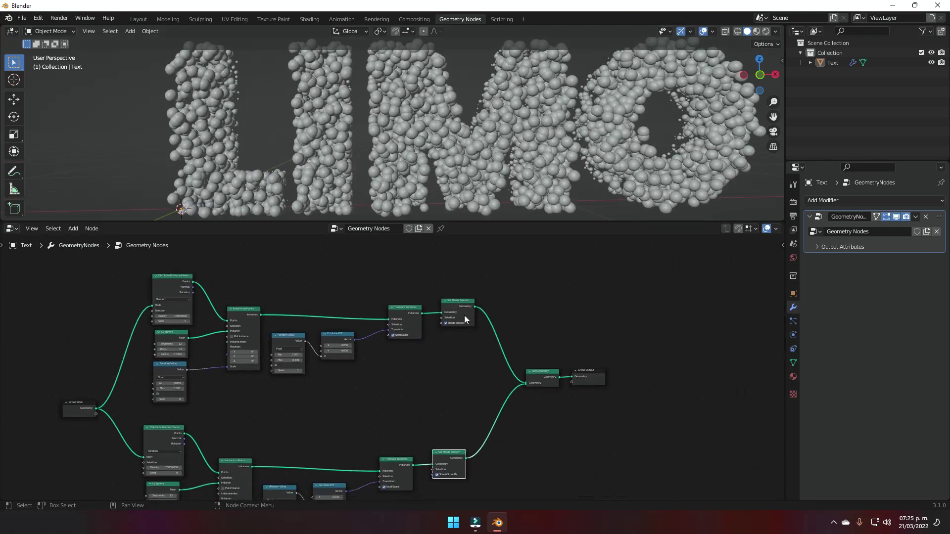
left_click_drag(464, 320, 460, 370)
left_click_drag(448, 463, 452, 401)
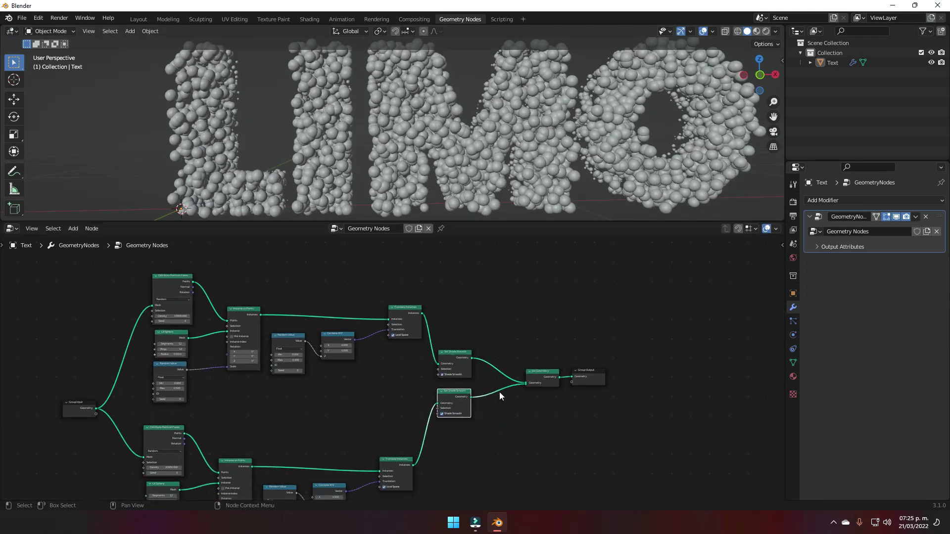
left_click_drag(583, 379, 657, 365)
left_click_drag(553, 379, 603, 370)
middle_click_drag(588, 347, 473, 327)
scroll(548, 326, "up", 7)
scroll(468, 328, "up", 2)
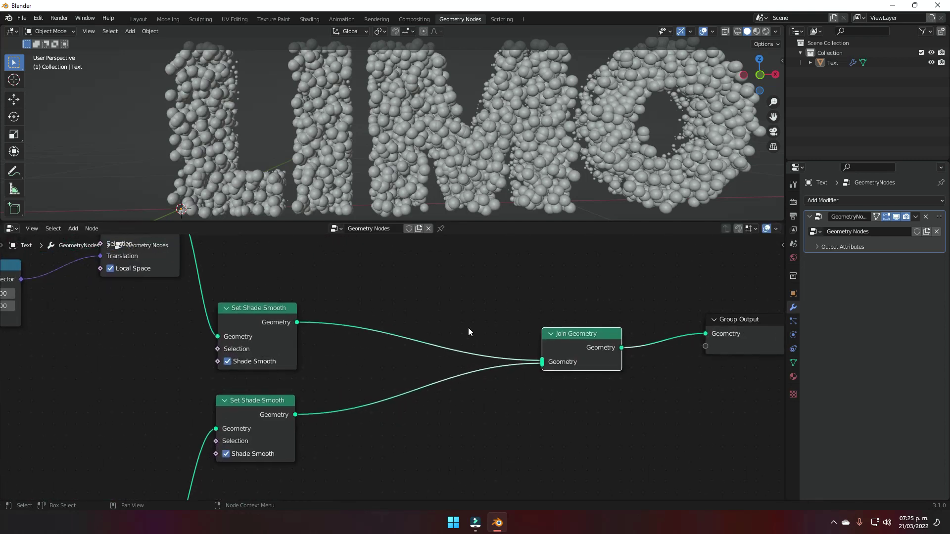
Step: Create a material named 1 for the text and add a second material slot
left_click(793, 376)
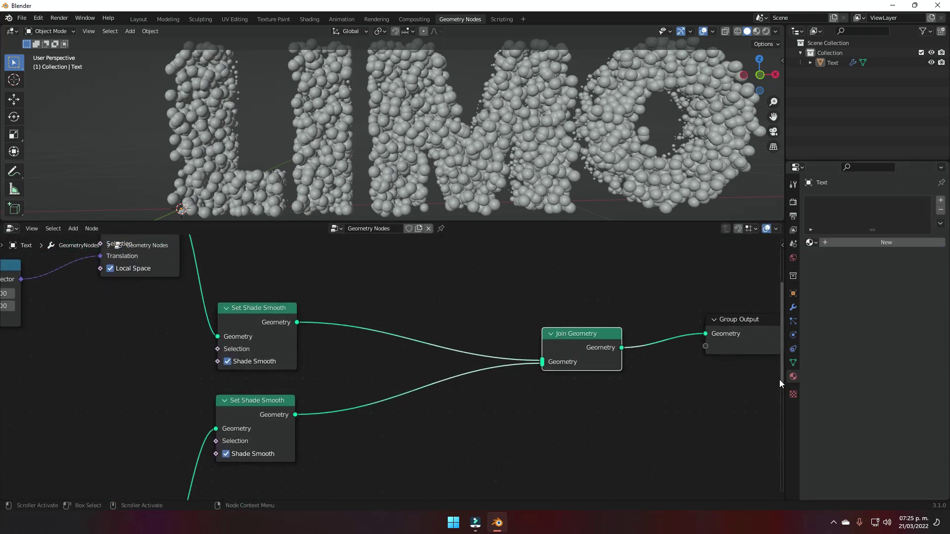
left_click(839, 243)
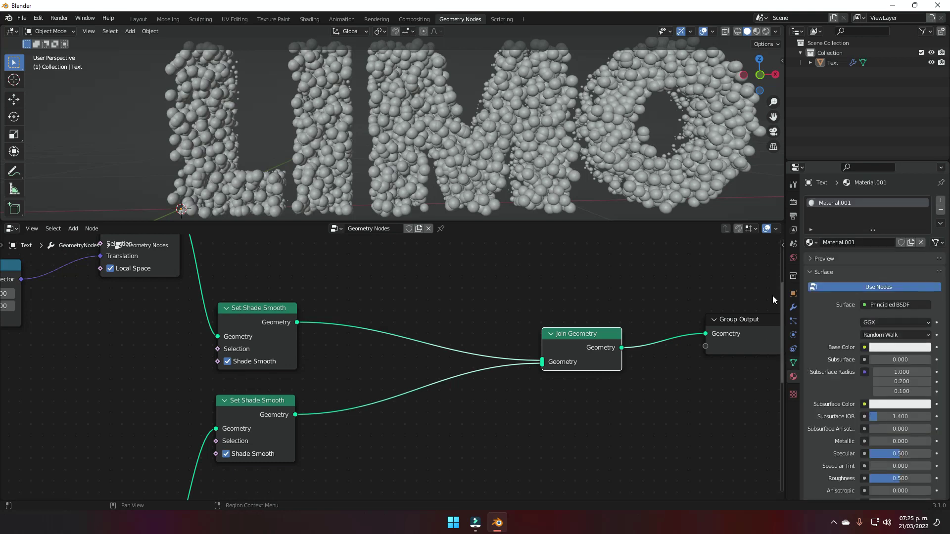
left_click(940, 203)
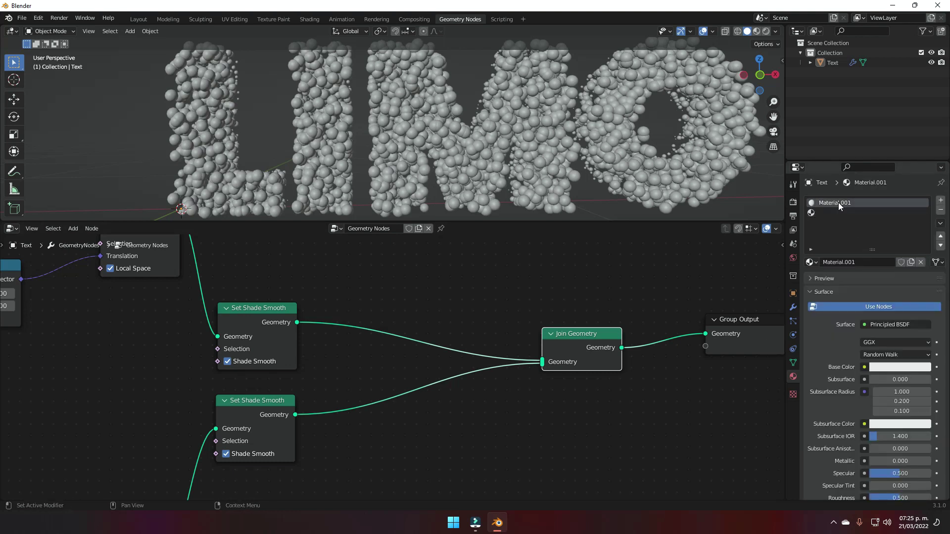
type("1")
key("Return")
Step: Create a material in the second slot and name it 2
left_click(820, 213)
left_click(876, 261)
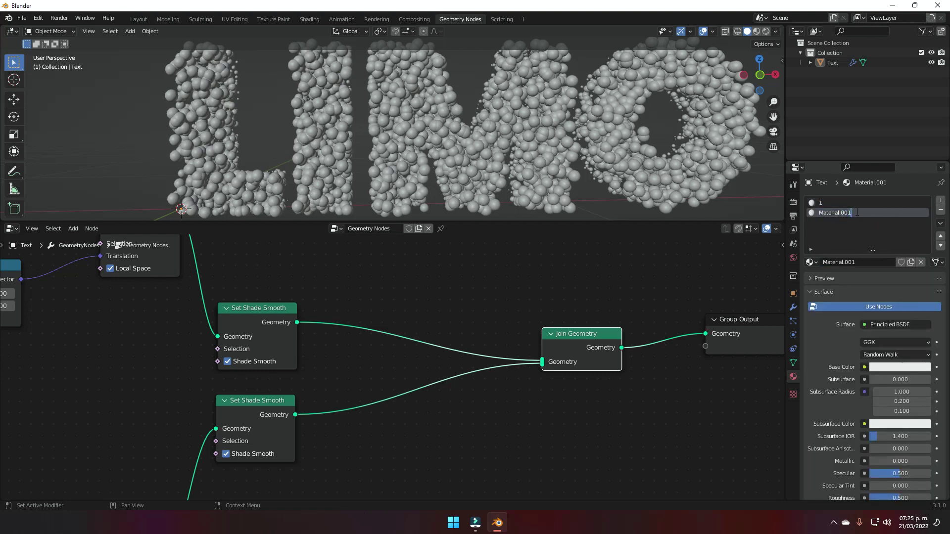
type("2")
key("Return")
Step: Set the Base Color of material 1 to hex CCFF00
left_click(818, 204)
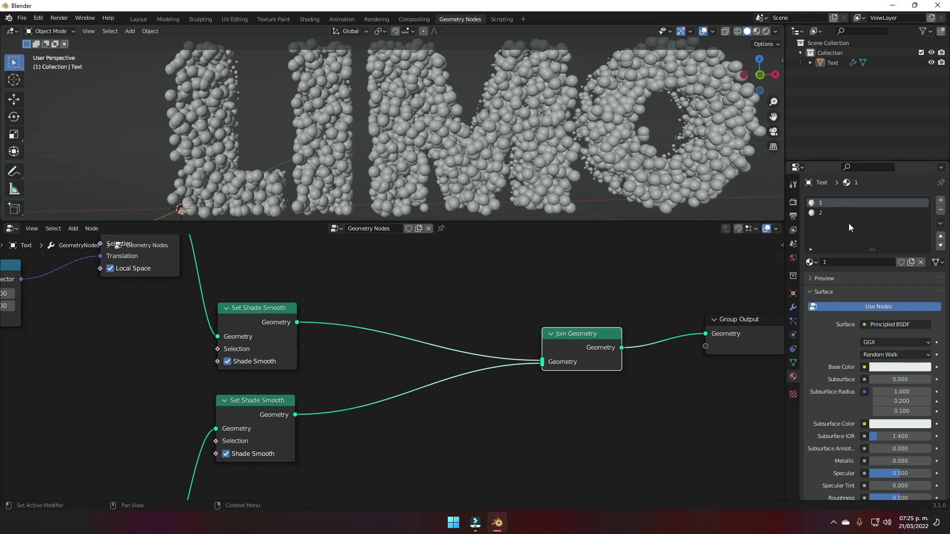
left_click(900, 367)
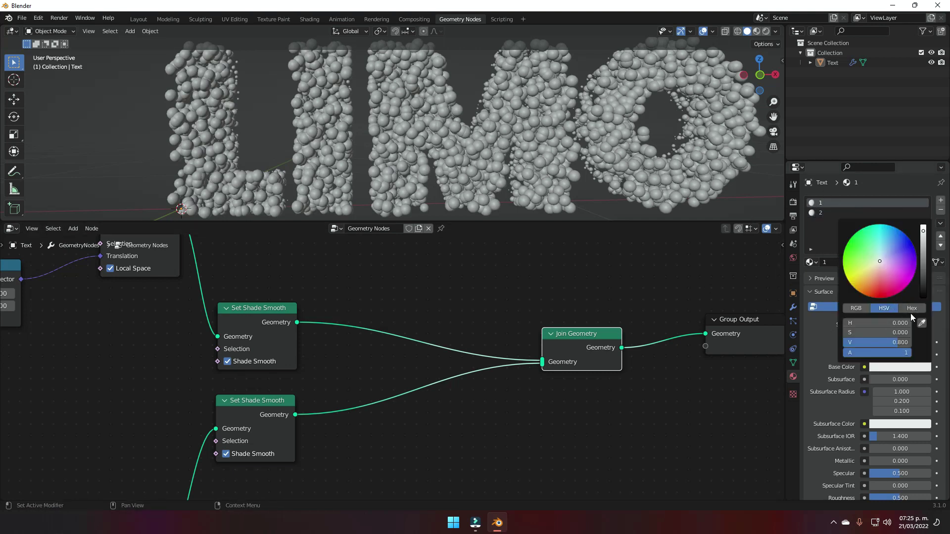
left_click(910, 309)
left_click(882, 323)
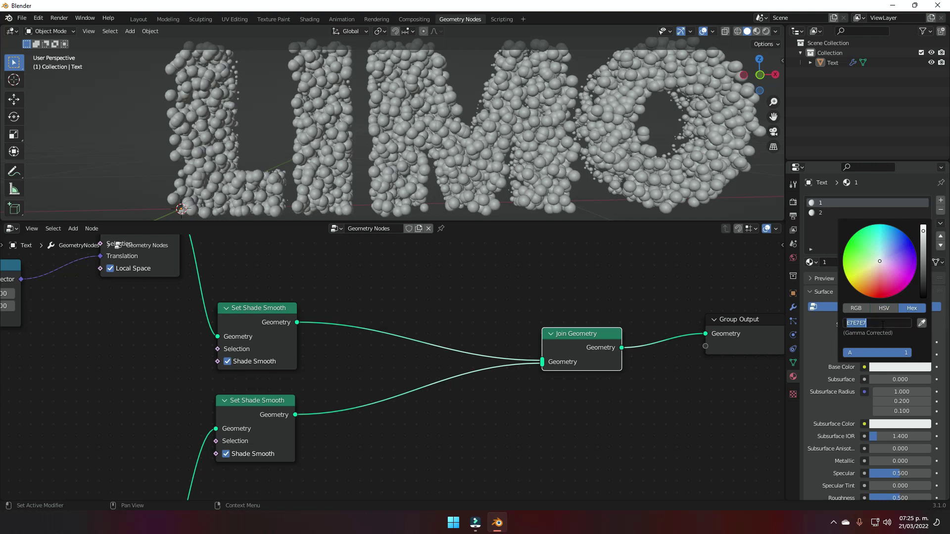
type("ccff00")
key("Return")
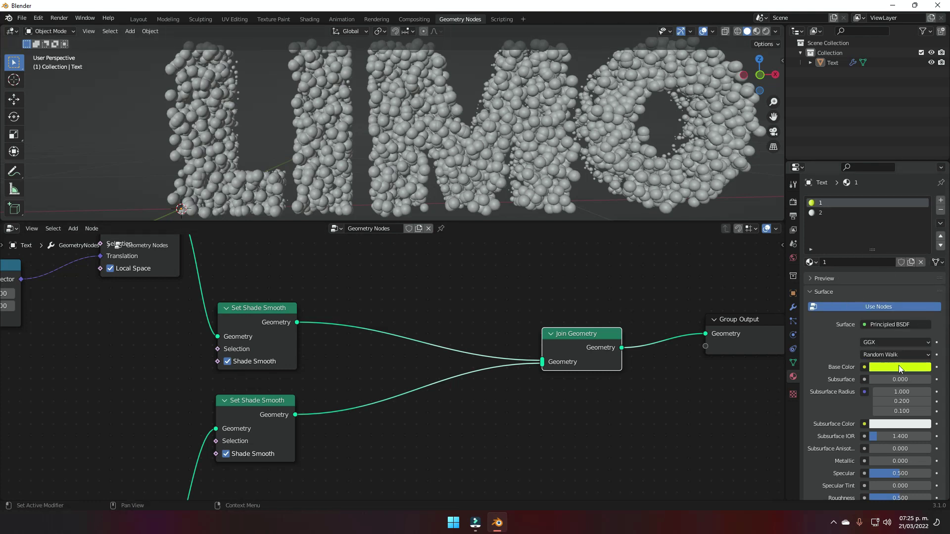
Step: Set the Base Color of material 2 to pure white, hex FFFFFF
left_click(861, 214)
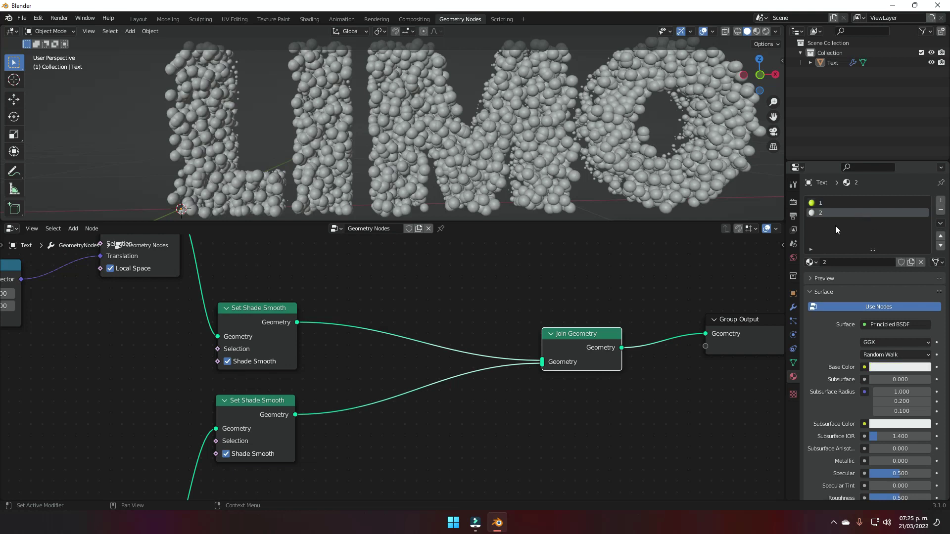
left_click(900, 367)
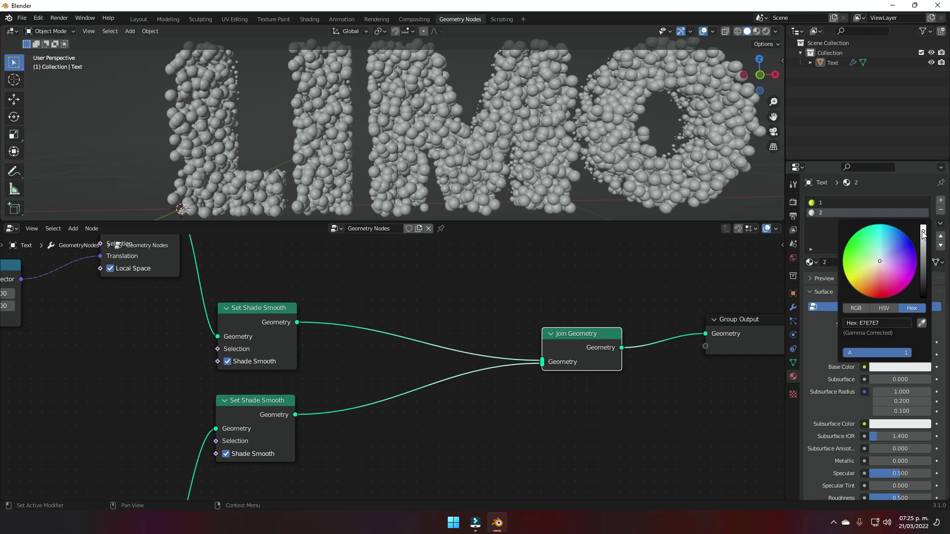
left_click(925, 227)
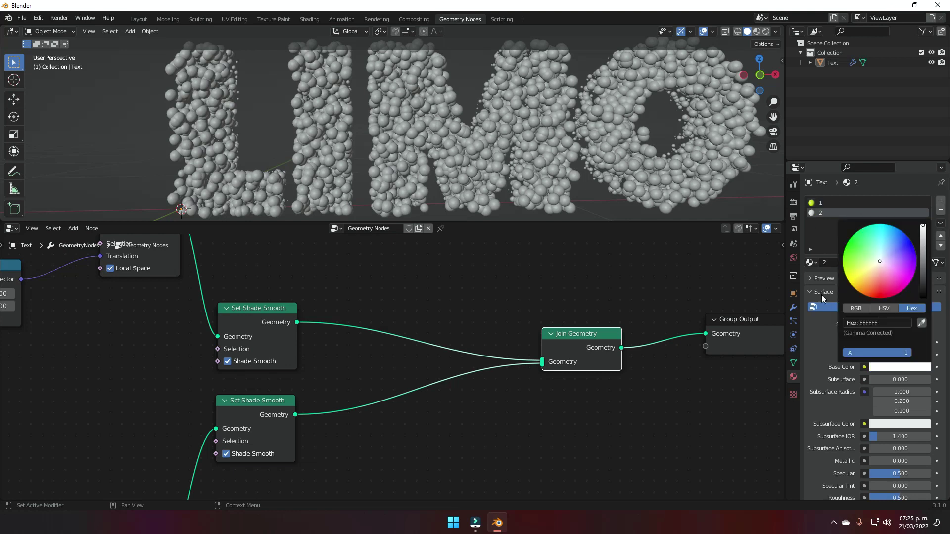
Step: Insert a Set Material node between the upper Set Shade Smooth and Join Geometry, and duplicate it onto the lower branch
left_click(480, 290)
key("shift+a")
left_click(481, 291)
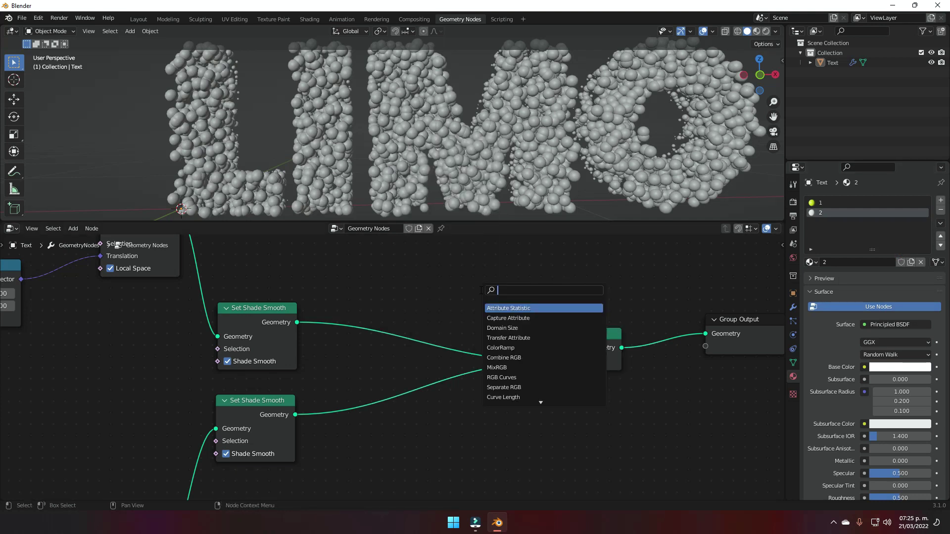
type("set")
key("Down")
key("Down")
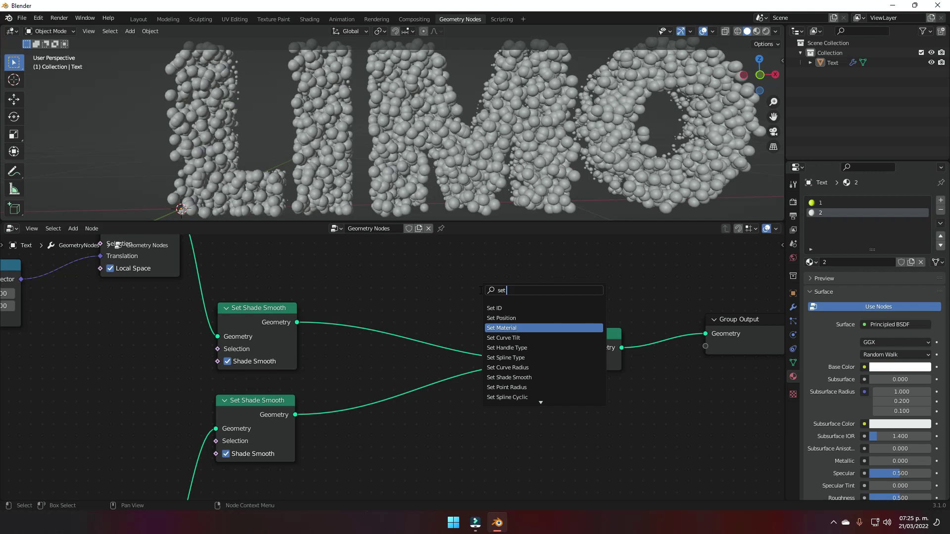
key("Return")
left_click(382, 293)
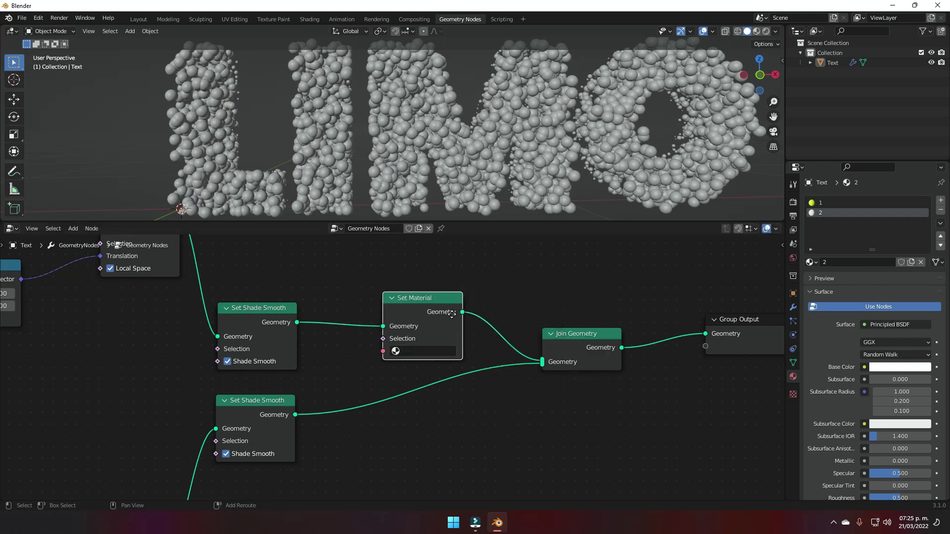
key("shift+d")
left_click(426, 383)
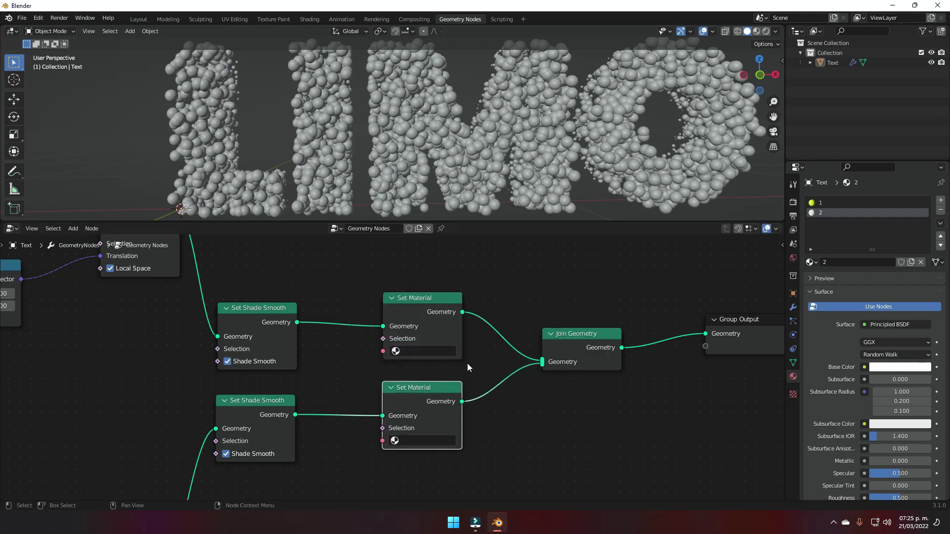
Step: Switch the viewport to Material Preview and assign material 1 to the upper Set Material node and material 2 to the lower one
left_click(756, 31)
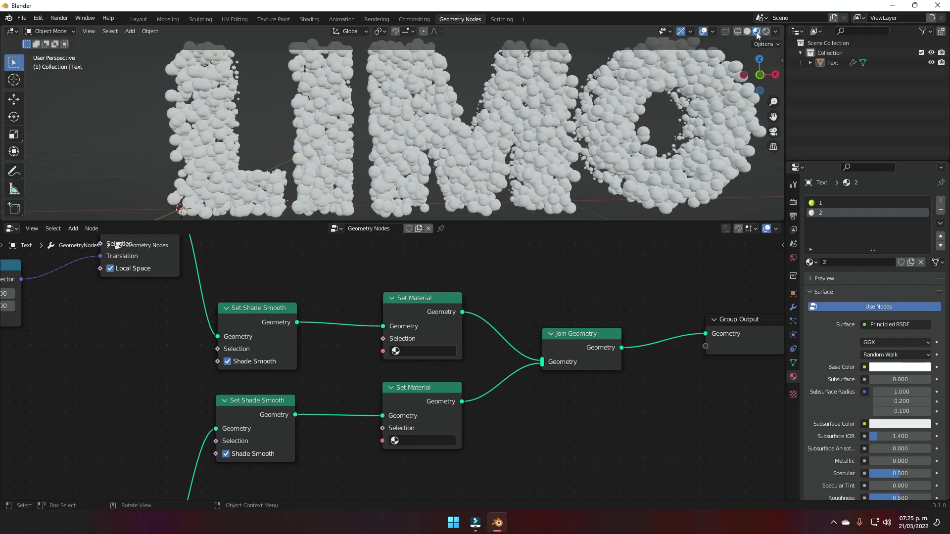
scroll(498, 329, "up", 2)
middle_click_drag(520, 334, 516, 314)
left_click(453, 329)
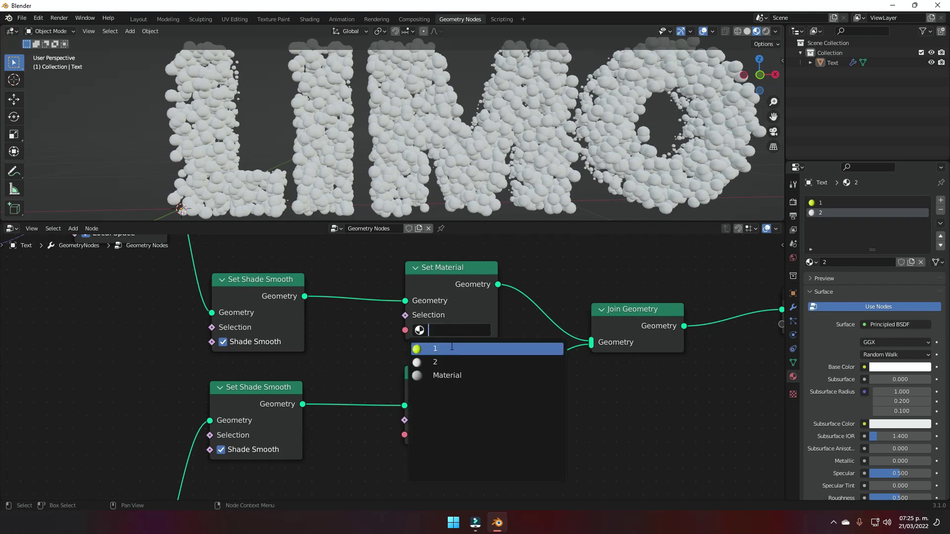
left_click(451, 349)
left_click(436, 434)
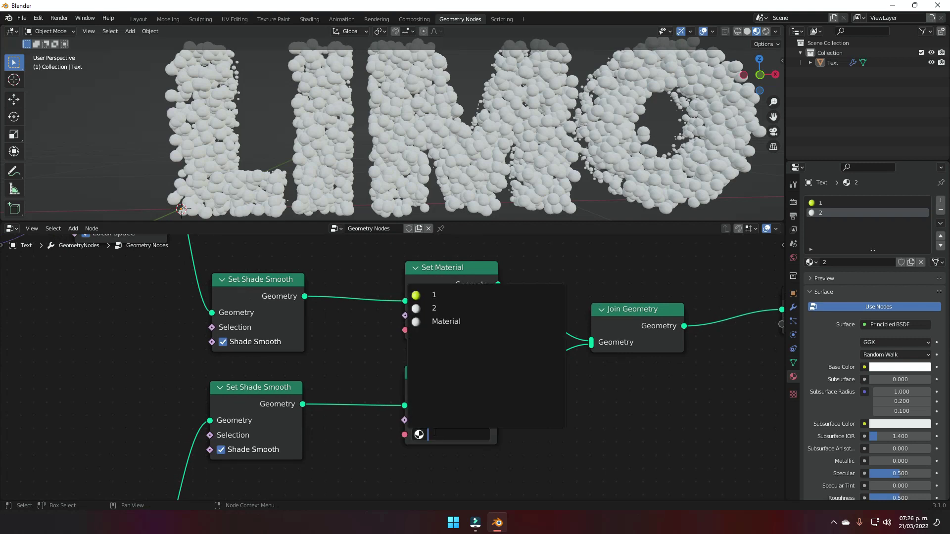
left_click(434, 308)
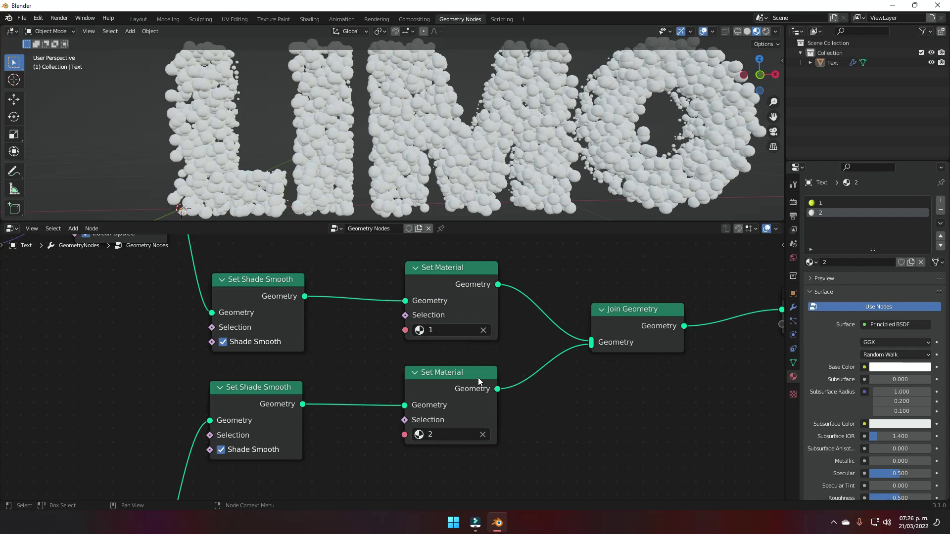
Step: Set the Radius of the UV Sphere node in the upper branch to 0.04 m
scroll(479, 382, "down", 3)
scroll(478, 380, "down", 6)
scroll(227, 388, "up", 5)
middle_click_drag(221, 388, 447, 369)
scroll(447, 369, "up", 2)
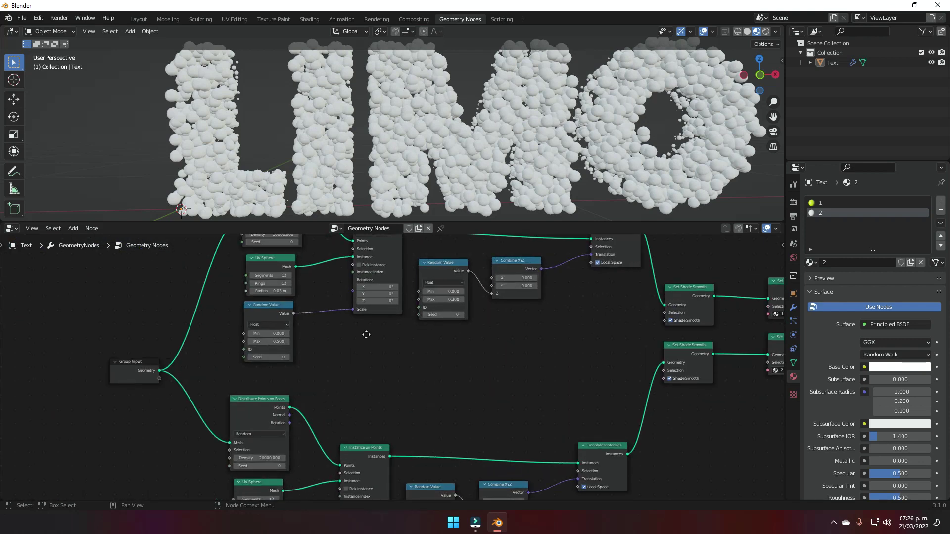
middle_click_drag(366, 334, 426, 389)
scroll(354, 339, "up", 2)
middle_click_drag(354, 339, 448, 392)
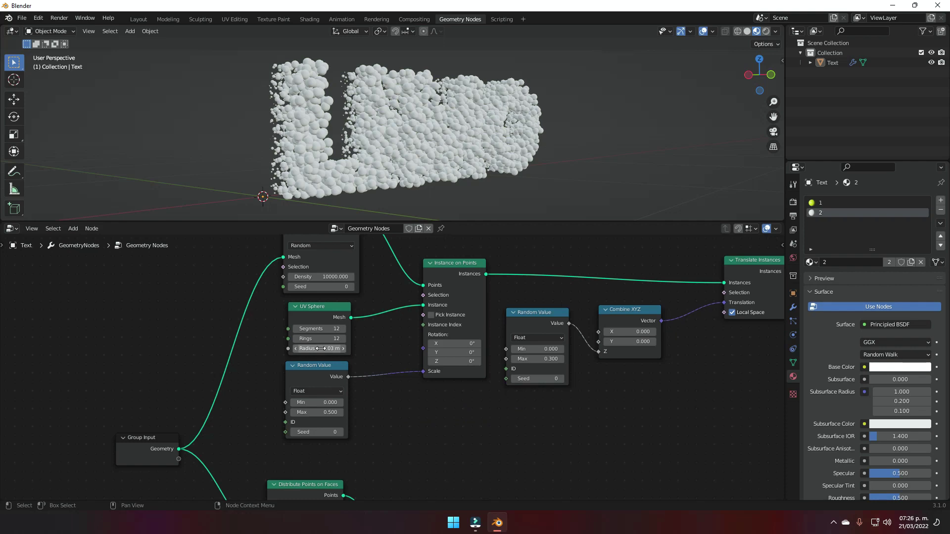
double_click(321, 349)
key("BackSpace")
type(".04")
key("Return")
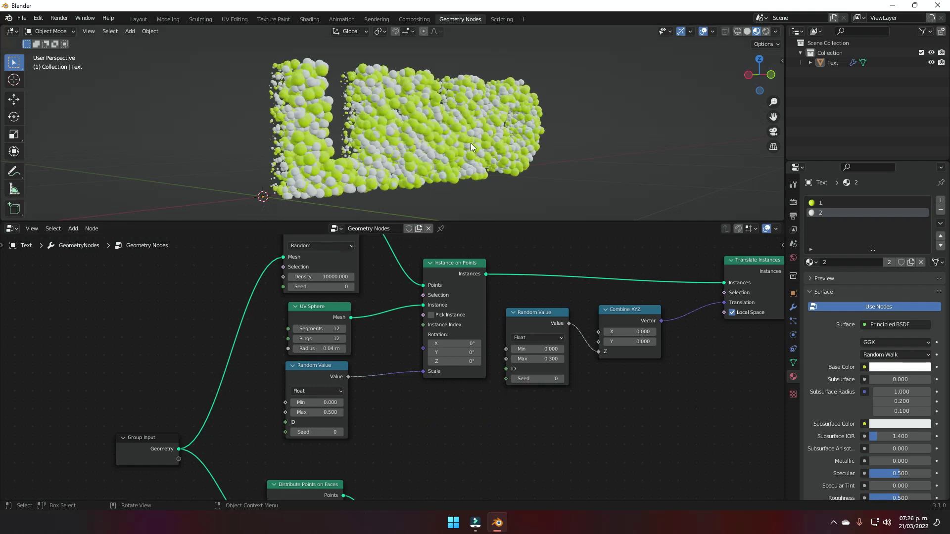
Step: Examine the two-coloured LIMO text from several angles and compare the UV Sphere radii of both branches within the node tree
middle_click_drag(471, 143, 491, 154)
scroll(392, 150, "up", 3)
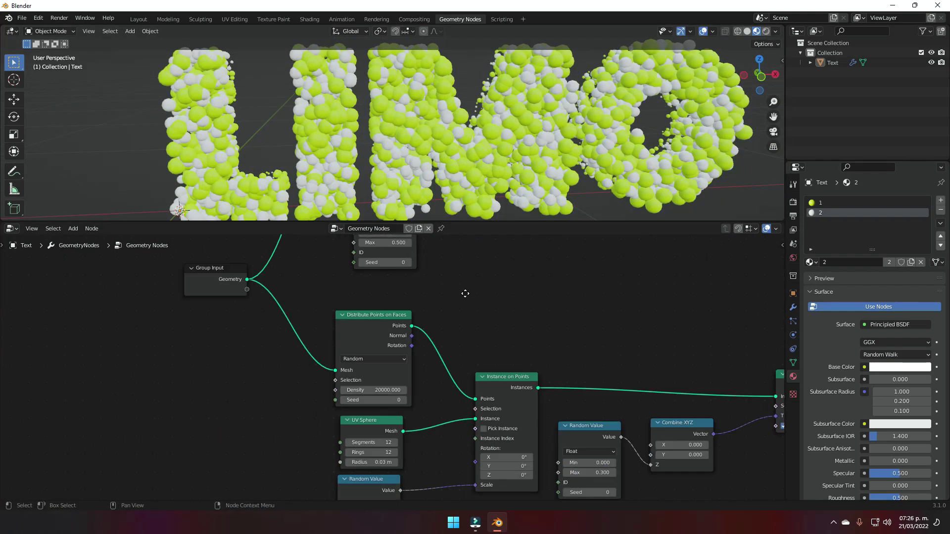
scroll(407, 369, "up", 3)
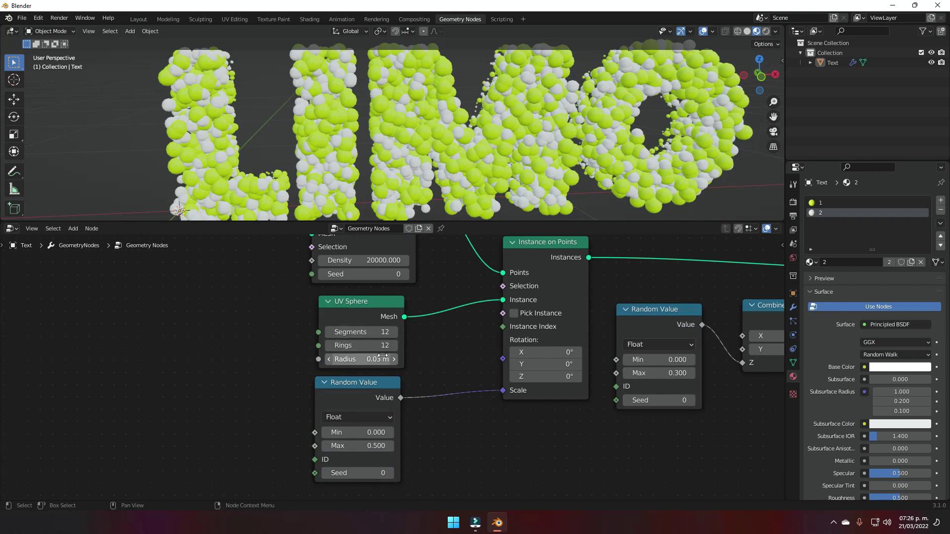
middle_click_drag(435, 296, 446, 377)
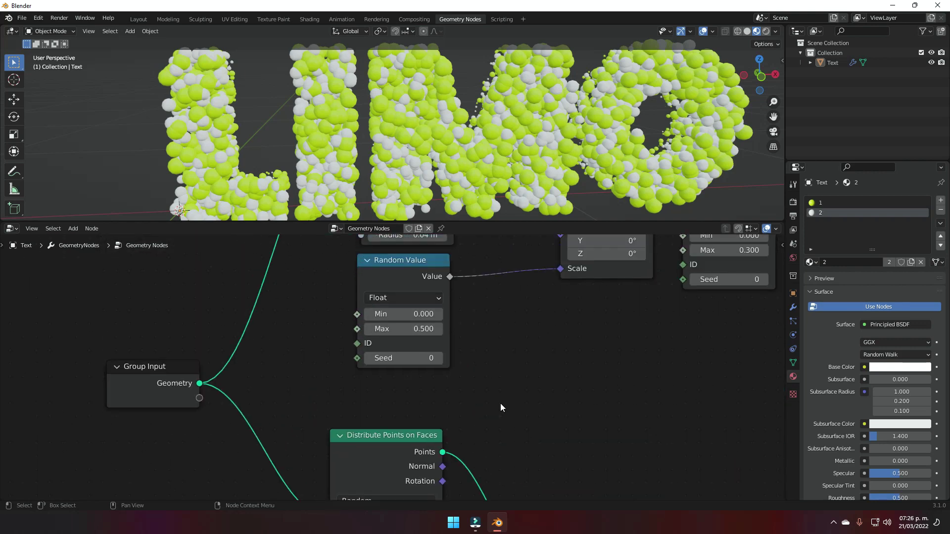
middle_click_drag(495, 277, 483, 428)
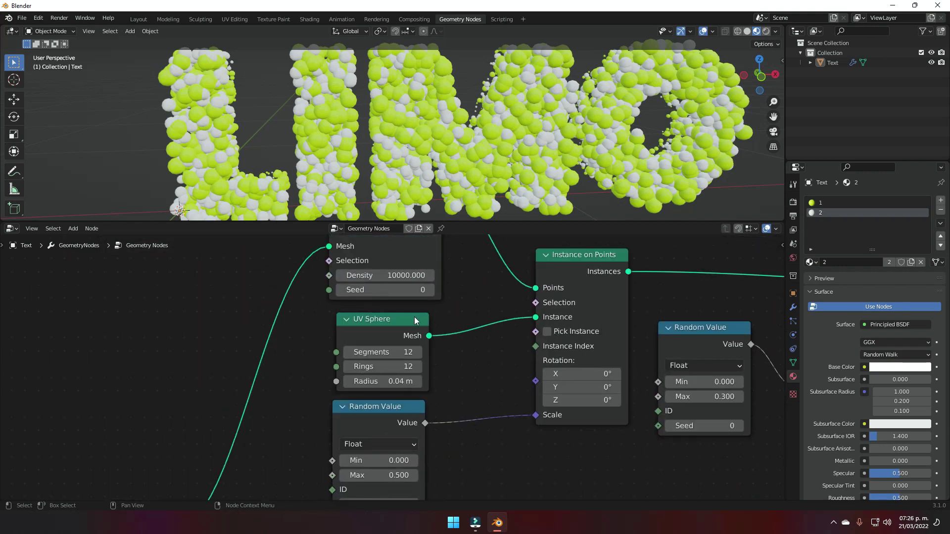
middle_click_drag(457, 174, 492, 170)
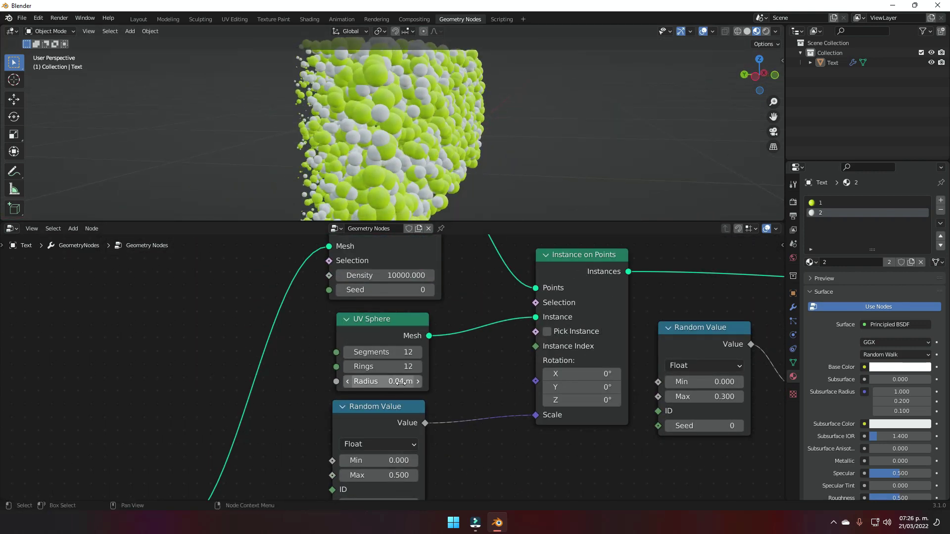
middle_click_drag(524, 140, 433, 114)
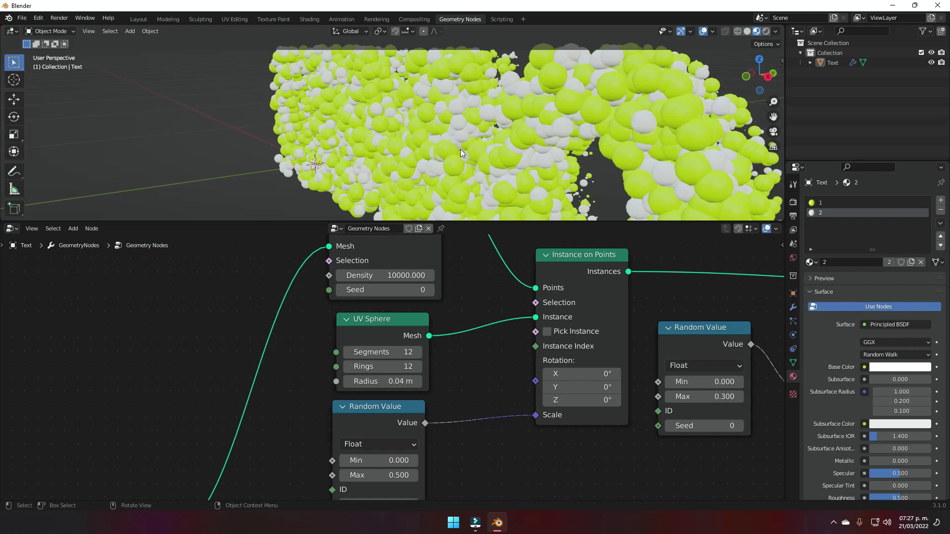
scroll(515, 139, "down", 5)
middle_click_drag(515, 138, 419, 133)
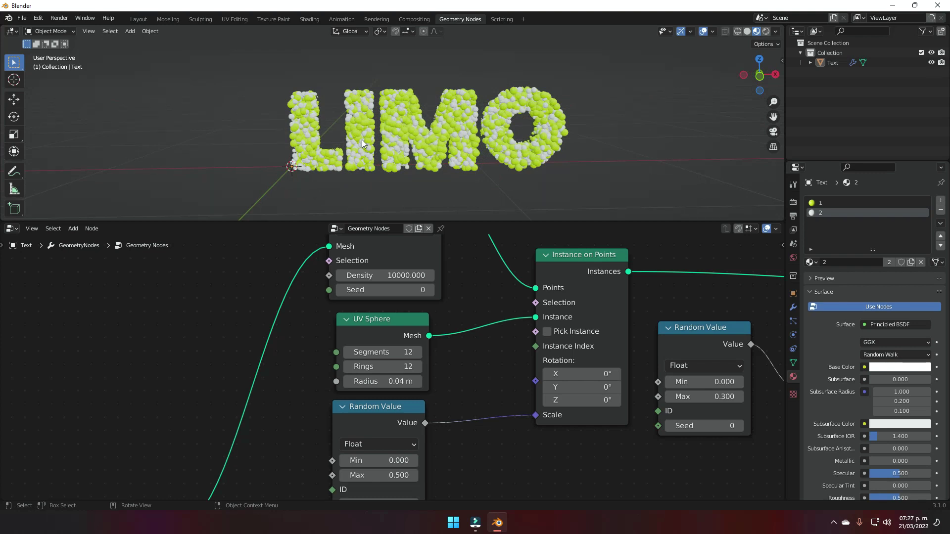
scroll(386, 158, "up", 6)
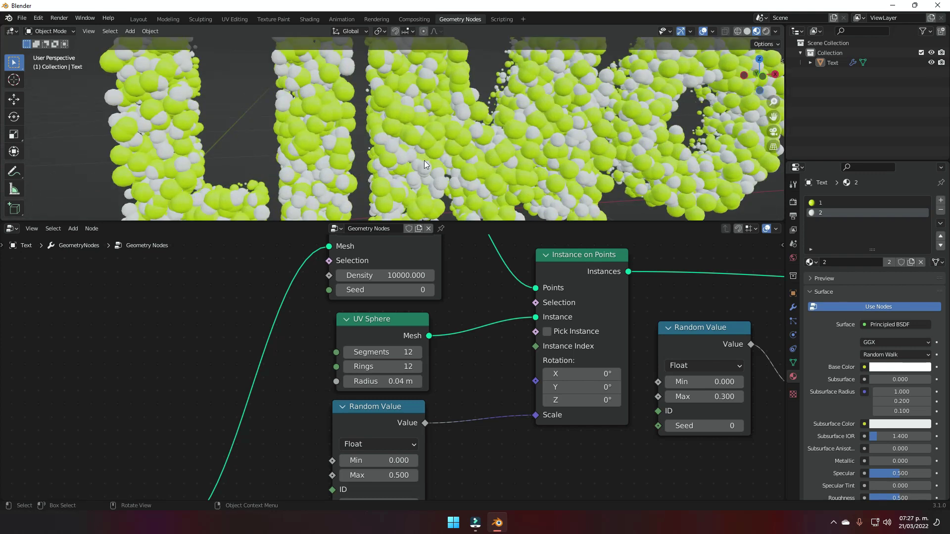
middle_click_drag(426, 159, 464, 149)
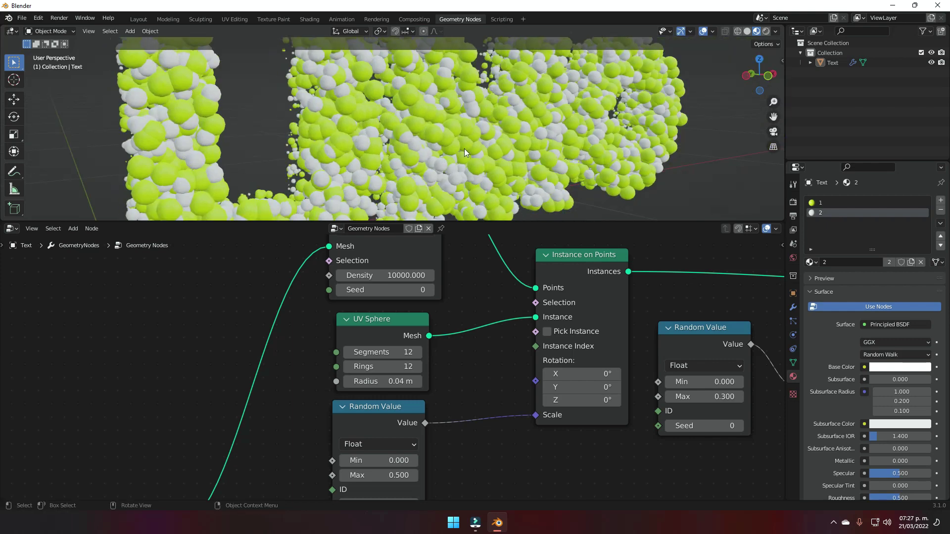
scroll(472, 331, "down", 5)
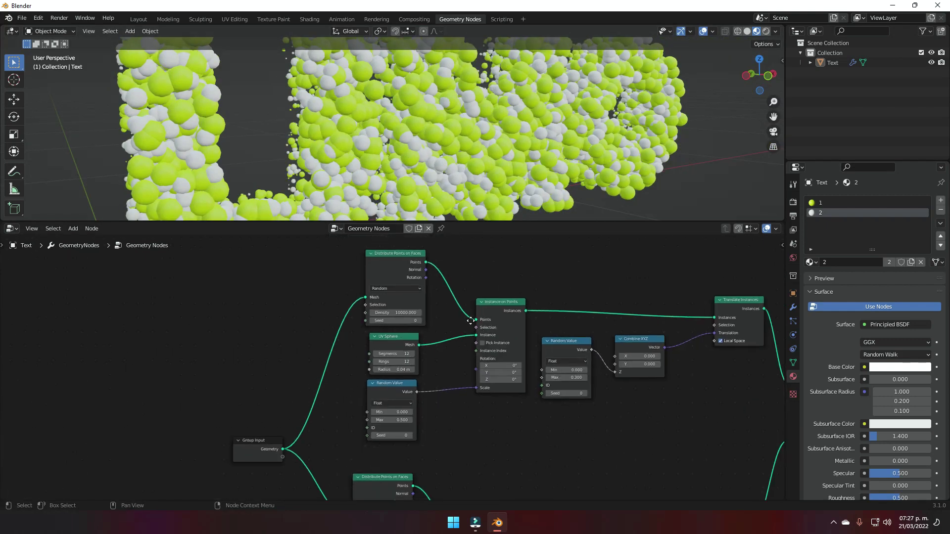
middle_click_drag(588, 384, 417, 367)
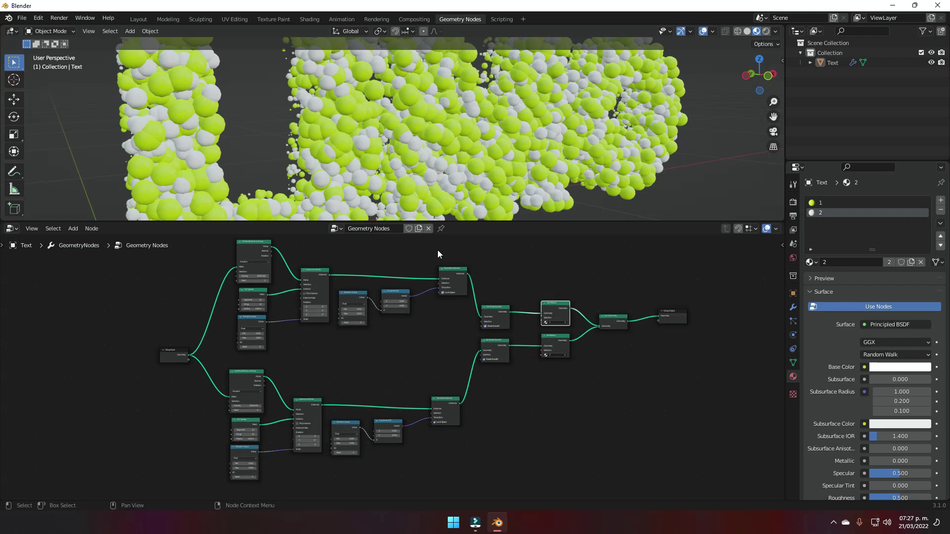
scroll(513, 169, "down", 3)
middle_click_drag(558, 169, 512, 179)
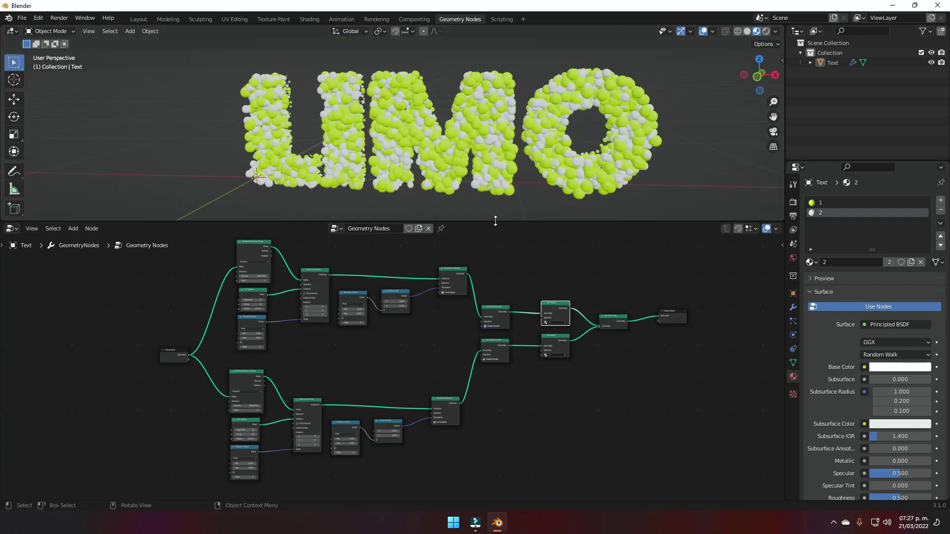
Step: Enlarge the 3D viewport's height and move the Group Input node farther away from the two Distribute Points on Faces nodes
left_click_drag(495, 221, 494, 261)
middle_click_drag(383, 308, 457, 339)
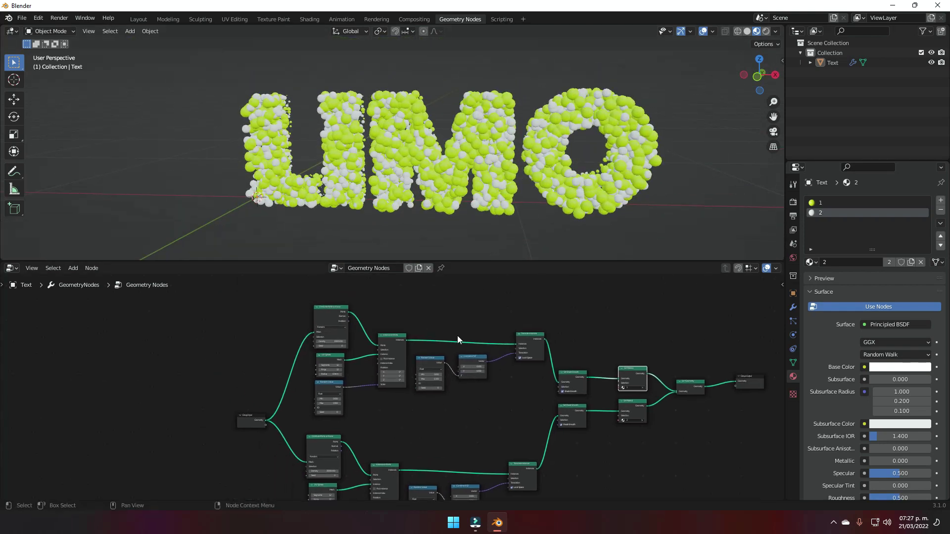
scroll(400, 360, "up", 6)
middle_click_drag(400, 360, 535, 314)
left_click_drag(280, 411, 216, 412)
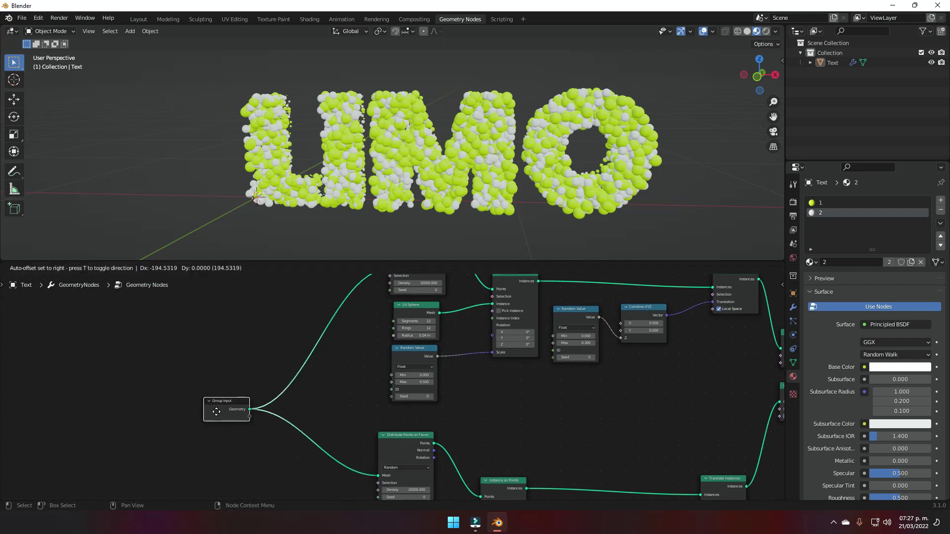
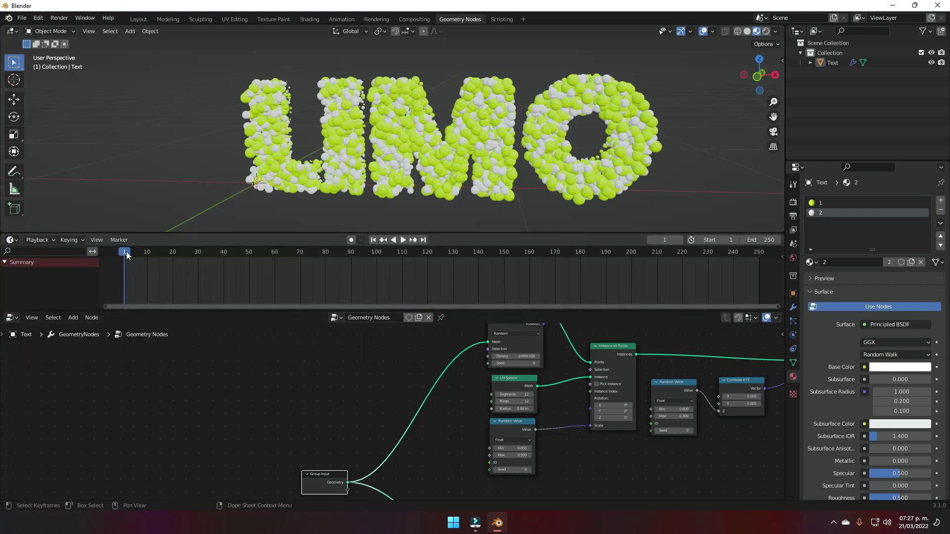
Step: Play the animation briefly, move to frame 50, and keyframe the Density of the upper Distribute Points on Faces node
key("space")
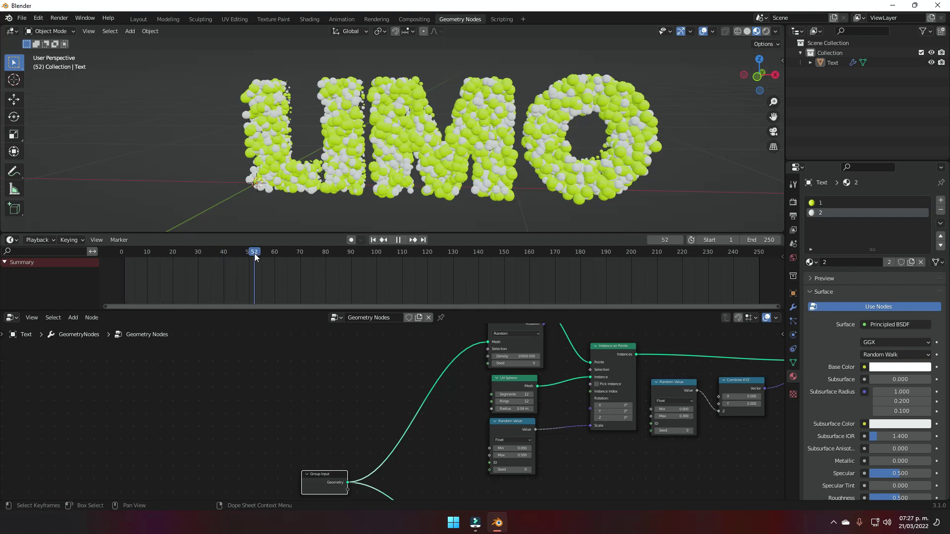
key("space")
left_click_drag(275, 256, 251, 255)
middle_click_drag(642, 360, 538, 381)
scroll(538, 381, "up", 6)
middle_click_drag(388, 390, 524, 404)
scroll(478, 403, "up", 1)
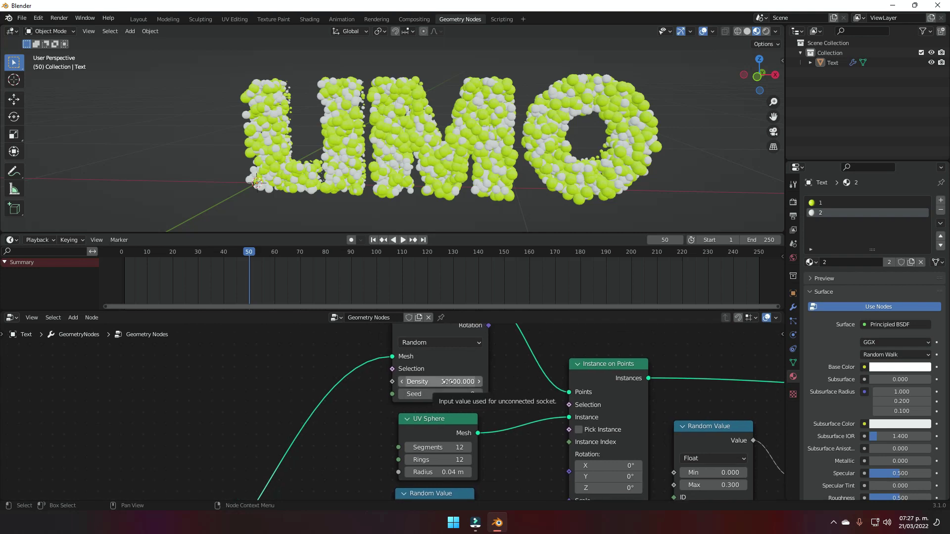
key("i")
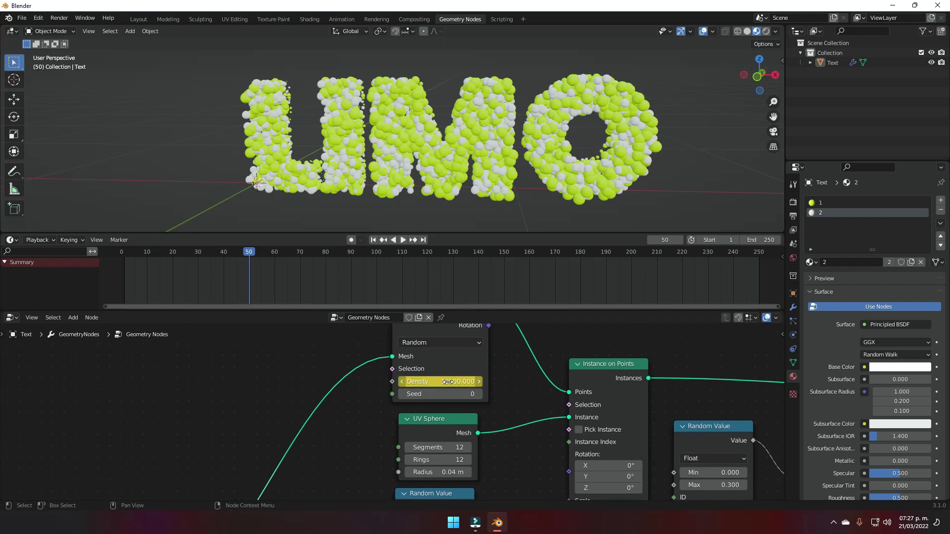
Step: Keyframe the Density of the lower Distribute Points on Faces node at frame 50
middle_click_drag(509, 394, 516, 362)
key("ctrl+z")
key("ctrl+z")
key("ctrl+z")
key("ctrl+z")
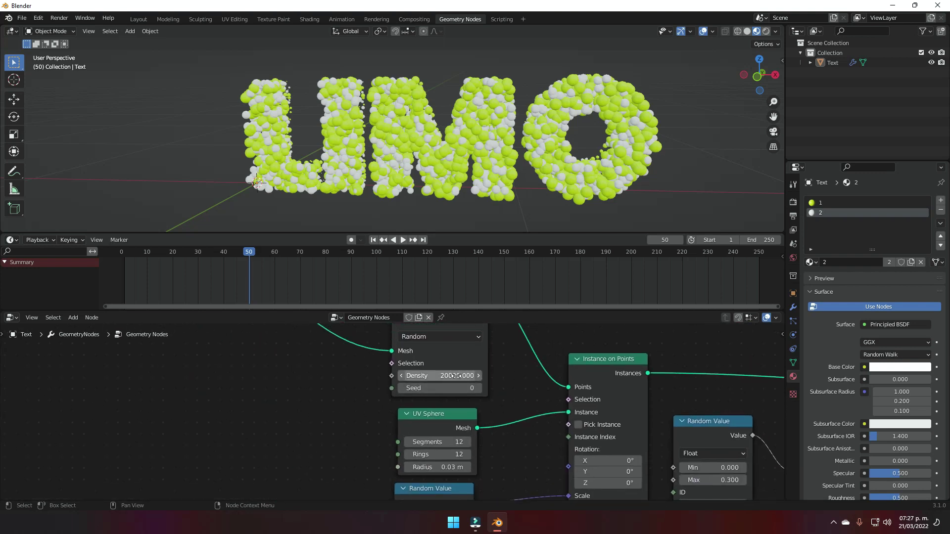
key("i")
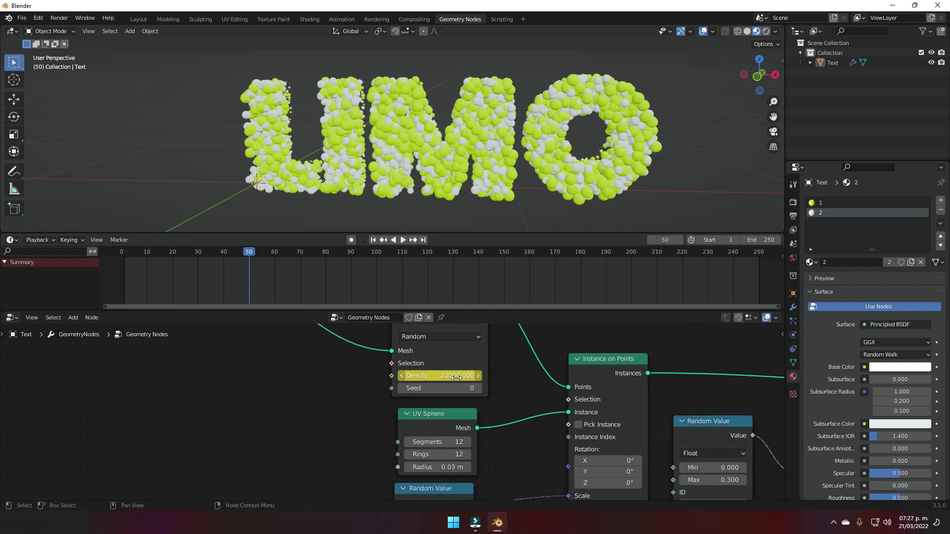
Step: At frame 1, set the Density of both Distribute Points on Faces nodes to 0 and keyframe it
middle_click_drag(299, 369, 416, 410)
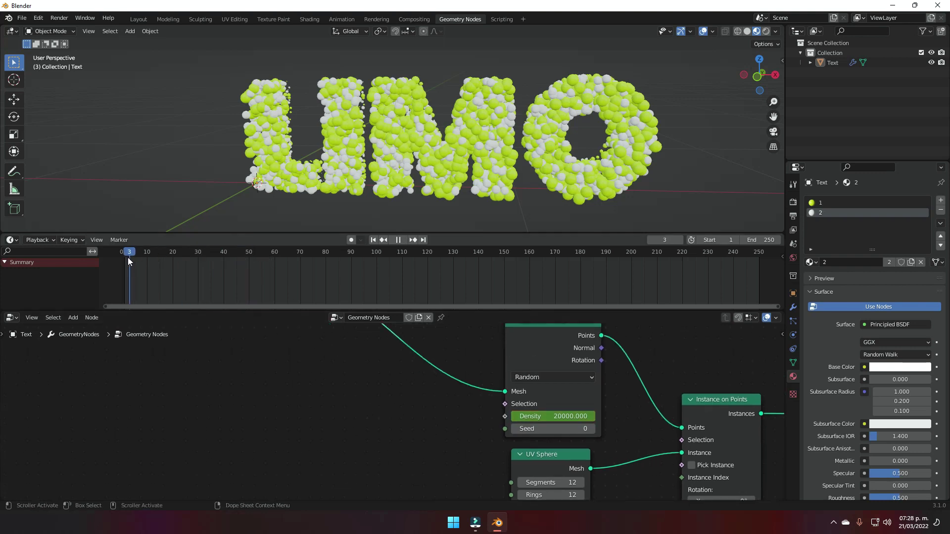
key("Escape")
scroll(345, 403, "down", 3)
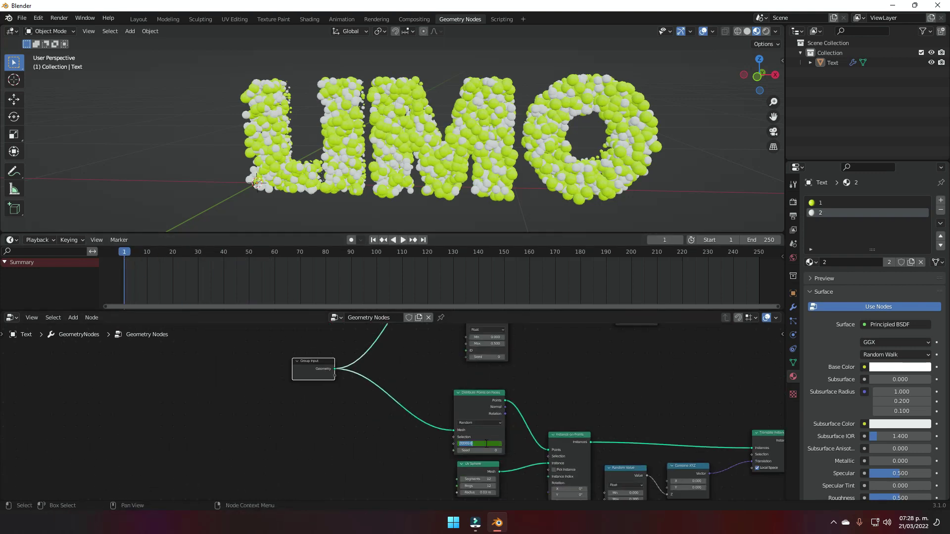
key("Return")
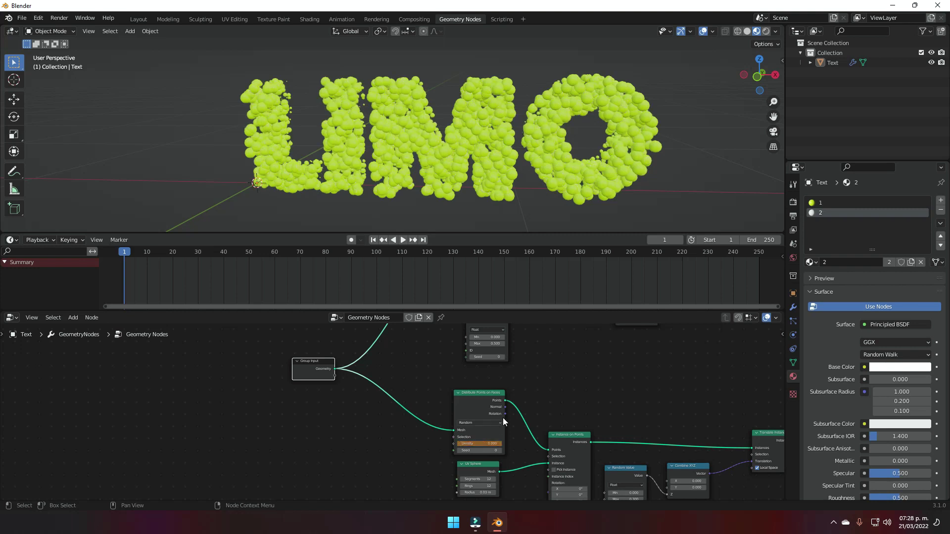
middle_click_drag(543, 401, 546, 424)
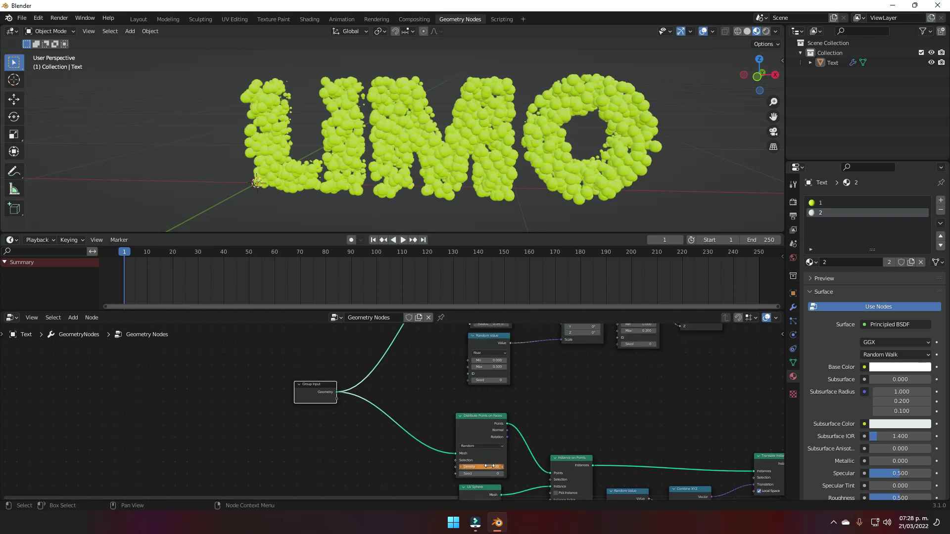
middle_click_drag(565, 385, 561, 464)
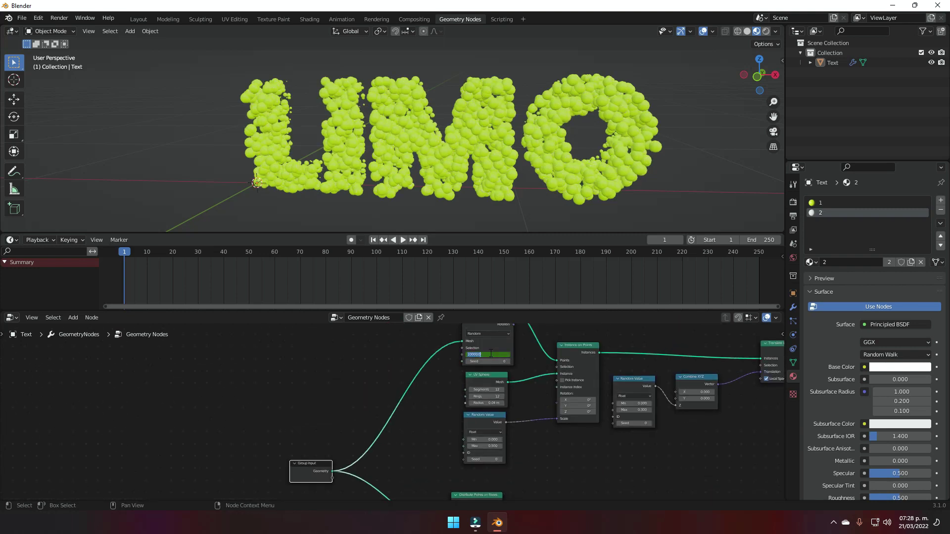
key("Return")
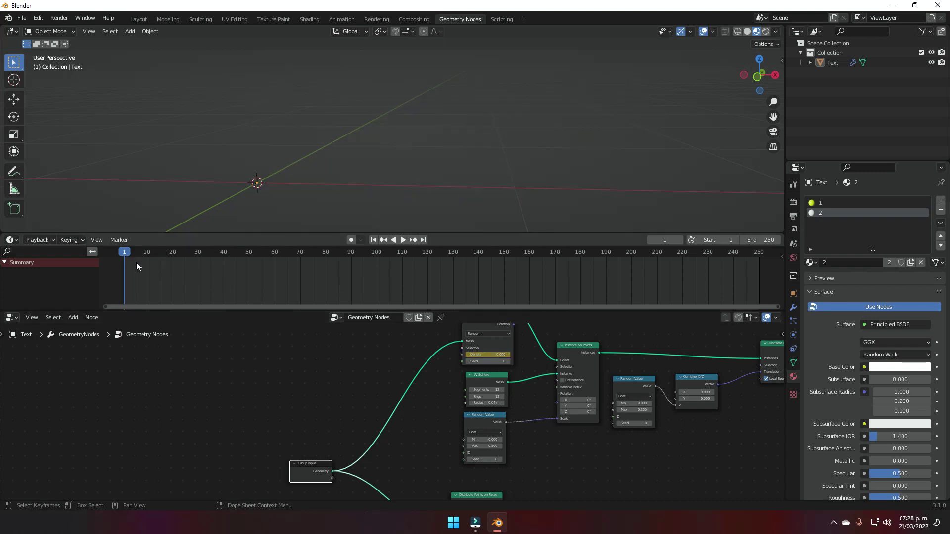
Step: Play the animation from frame 1, stop at frame 60, and examine the LIMO text from several angles
key("space")
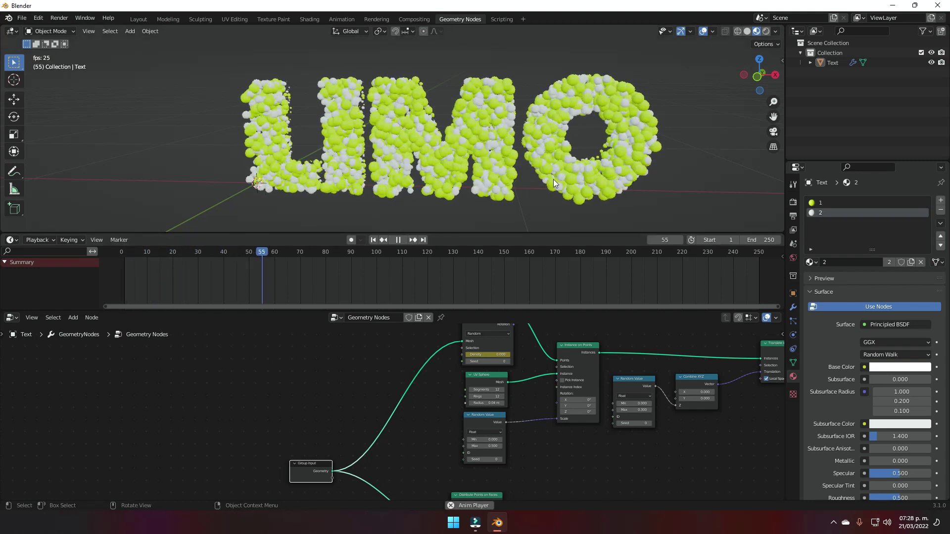
key("space")
left_click_drag(281, 251, 274, 252)
key("space")
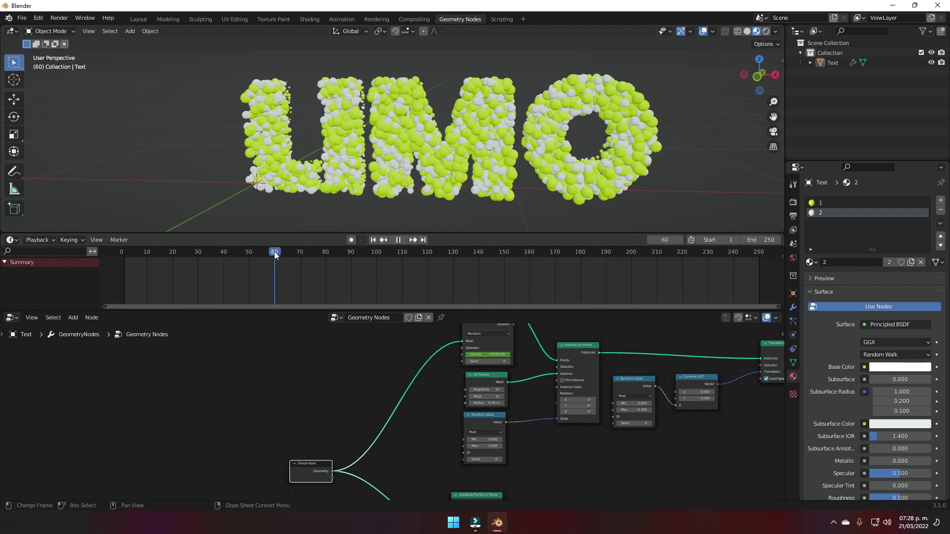
middle_click_drag(454, 170, 442, 143)
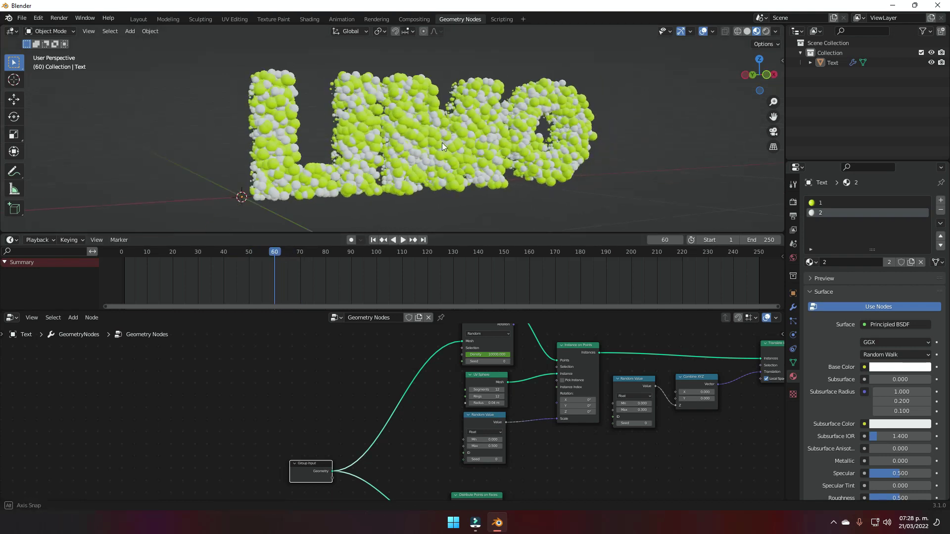
middle_click_drag(493, 161, 331, 238)
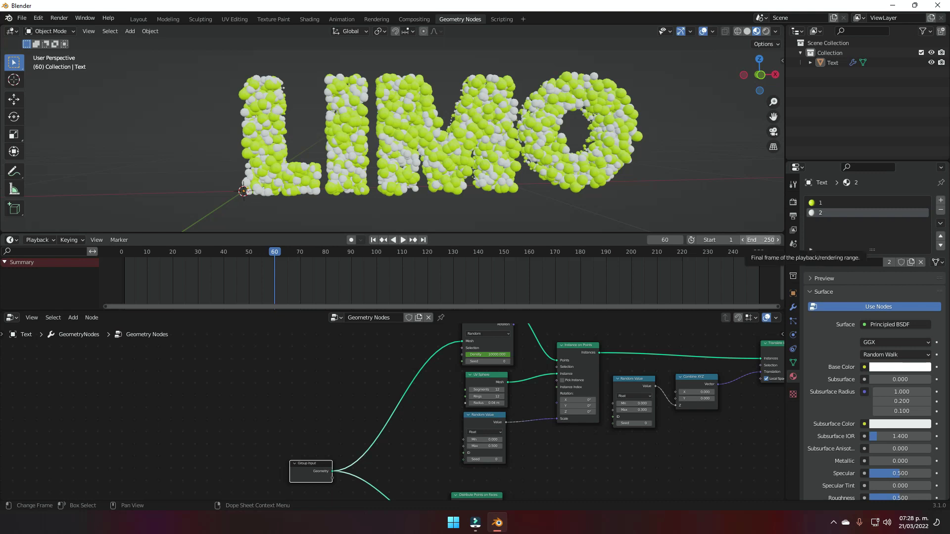
Step: Set the End frame of the playback range to 60 and play the animation
left_click(752, 241)
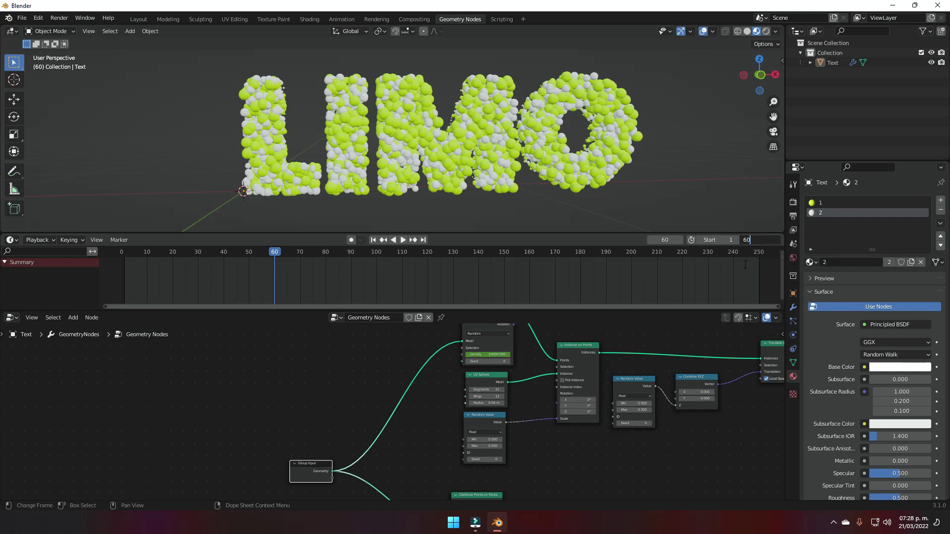
key("Return")
key("space")
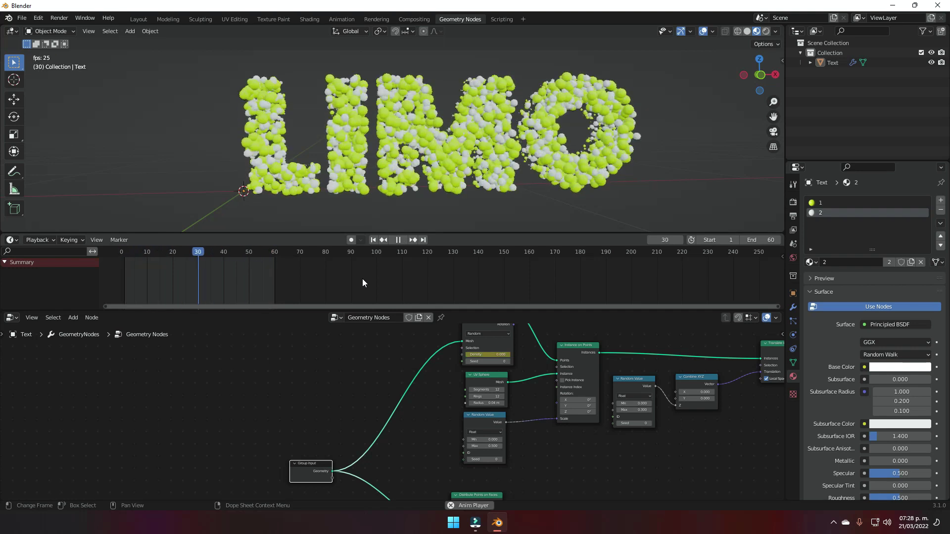
Step: Move the playhead to frame 120 and set the End frame of the playback range to 120
left_click(275, 251)
left_click_drag(305, 254, 423, 257)
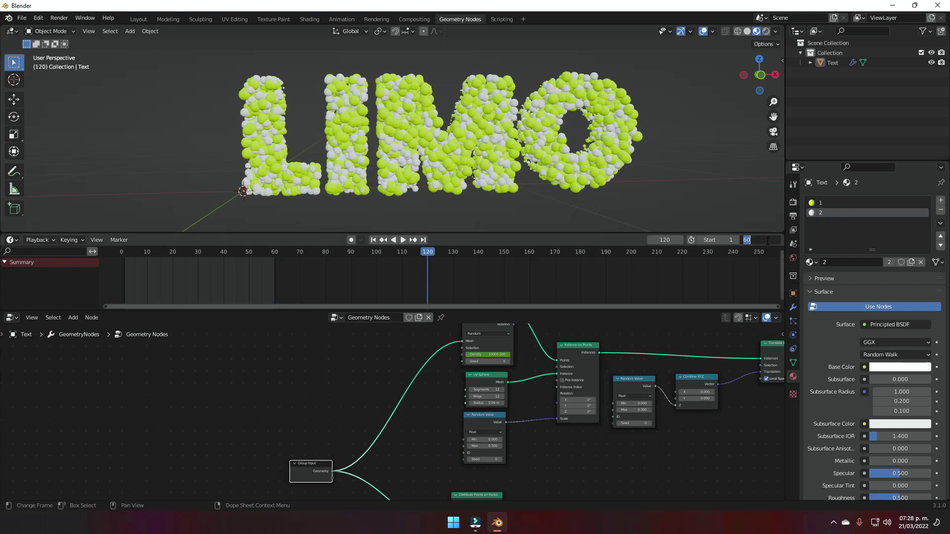
key("Return")
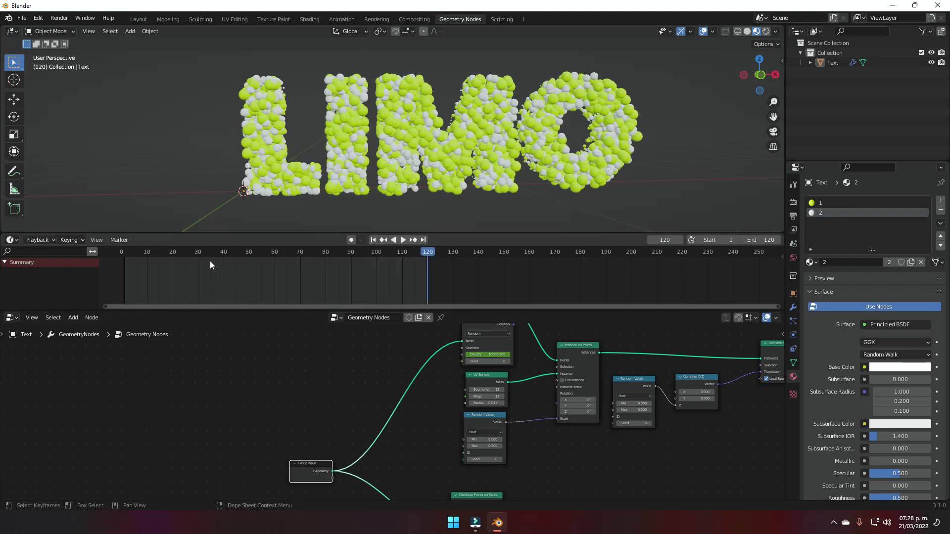
Step: At frame 120, set the upper Distribute Points on Faces node's Density to 0 and keyframe it
middle_click_drag(420, 410, 350, 432)
scroll(402, 403, "up", 5)
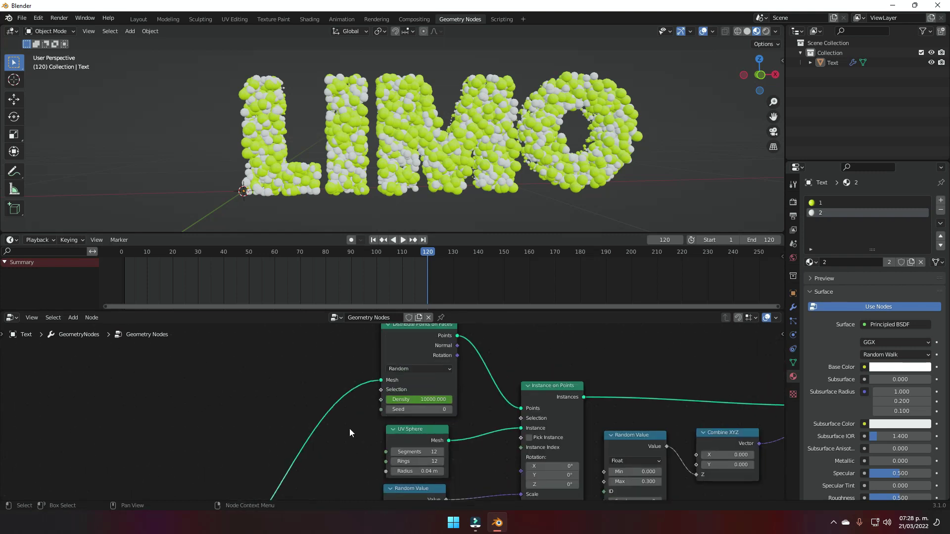
left_click(417, 401)
type("0")
key("Return")
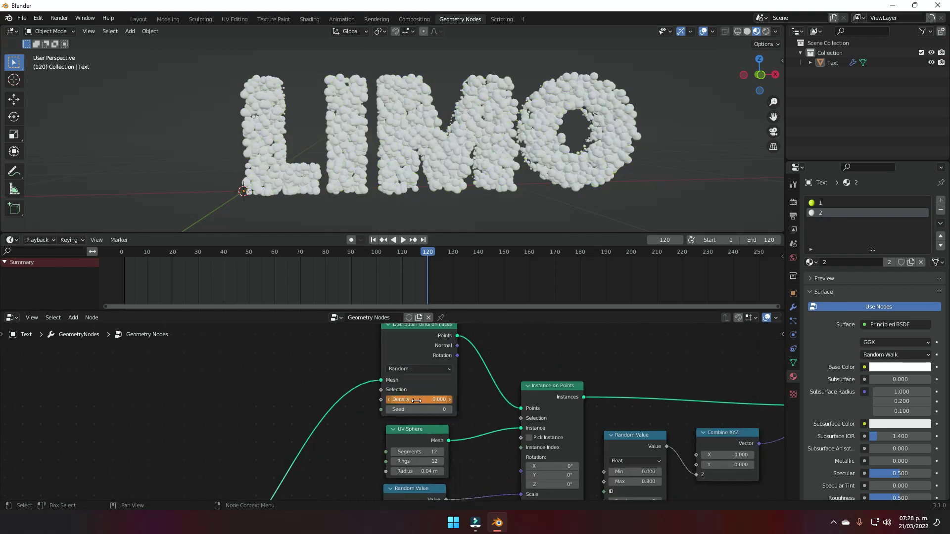
Step: At frame 120, set the lower Distribute Points on Faces node's Density to 0 and keyframe it
middle_click_drag(499, 497, 494, 389)
mouse_move(501, 460)
middle_mouse_down()
mouse_move(547, 367)
mouse_move(513, 405)
middle_mouse_up()
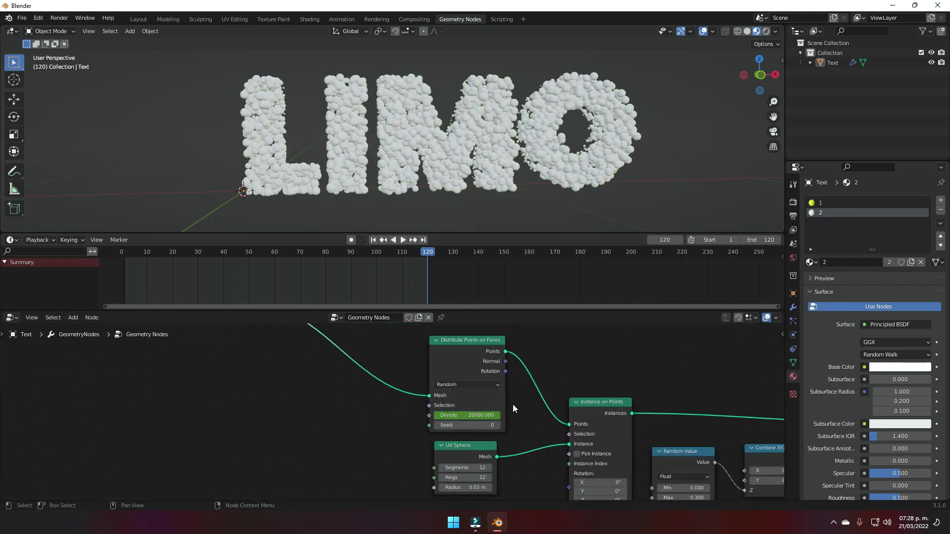
left_click(471, 417)
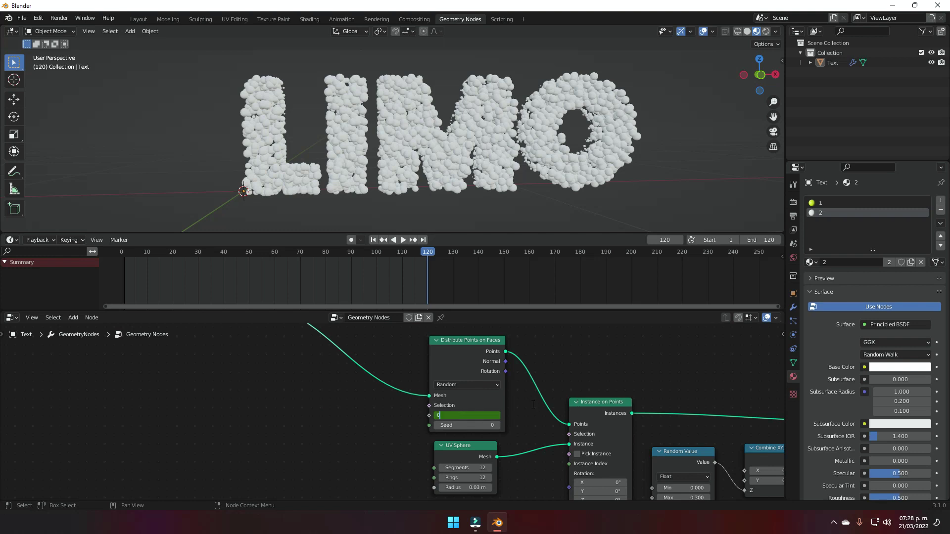
key("Return")
key("i")
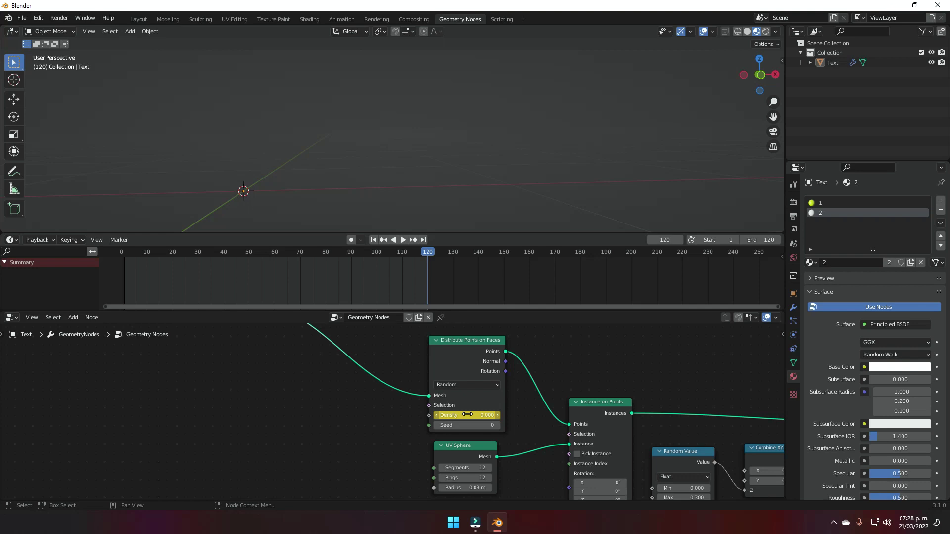
Step: Play the animation and examine how the LIMO spheres appear and disappear from different angles and distances
key("space")
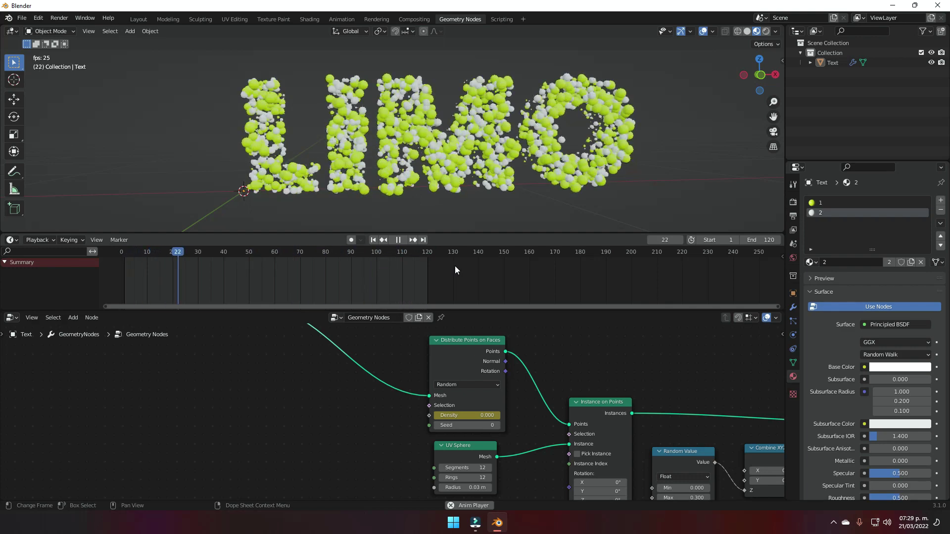
middle_click_drag(536, 163, 503, 158)
scroll(503, 158, "up", 3)
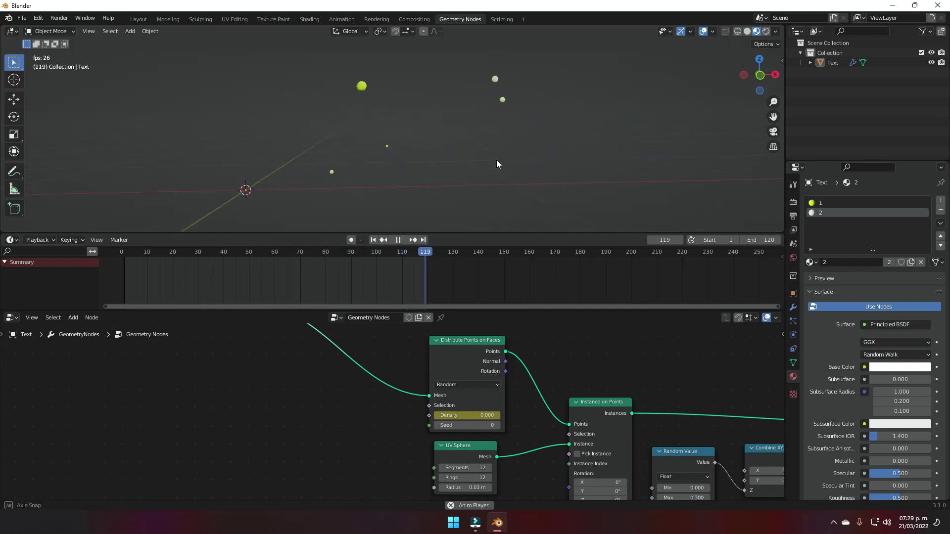
middle_click_drag(396, 173, 418, 176)
scroll(419, 176, "down", 2)
key("shift+a")
mouse_move(400, 135)
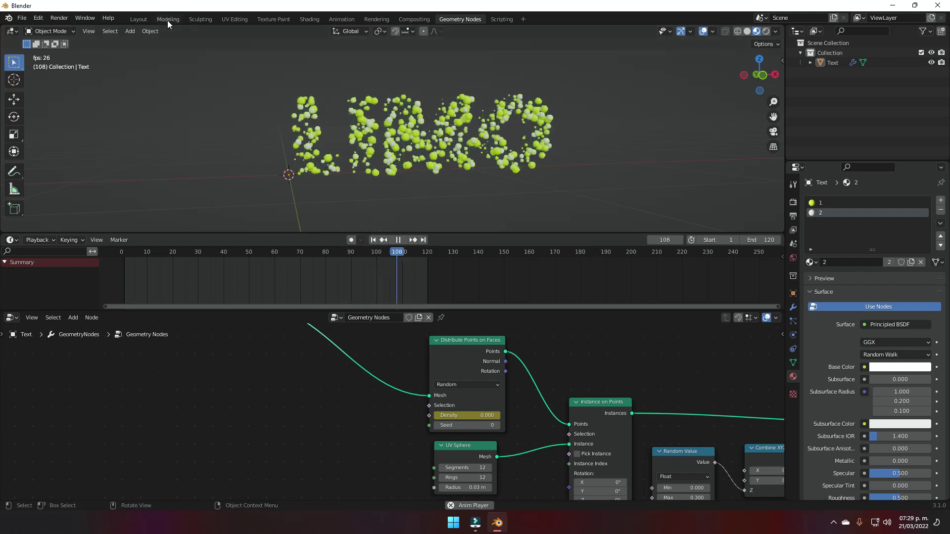
Step: Switch to the Layout workspace, stop the playback, and add a mesh plane to the scene
left_click(139, 19)
middle_click_drag(511, 262, 485, 241)
key("space")
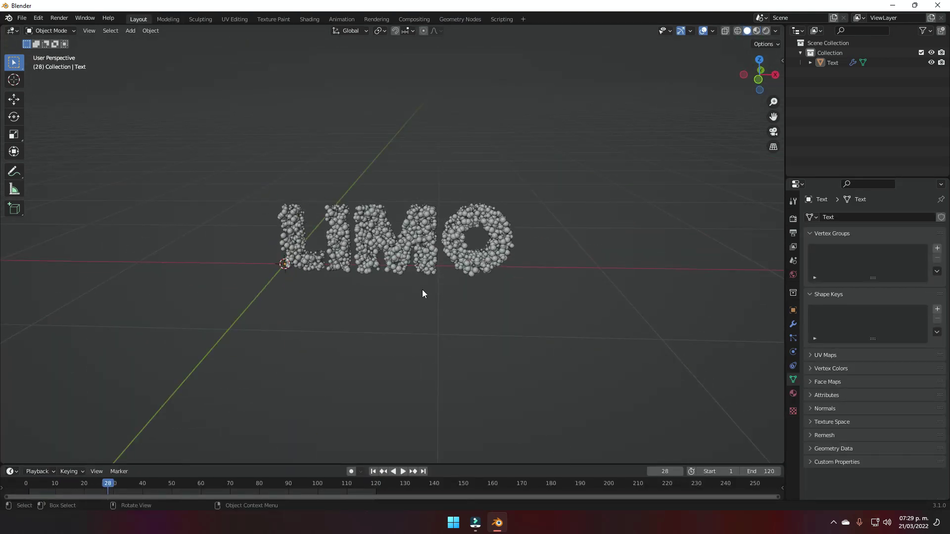
scroll(424, 290, "up", 2)
middle_click_drag(408, 295, 459, 291)
key("shift+a")
mouse_move(450, 253)
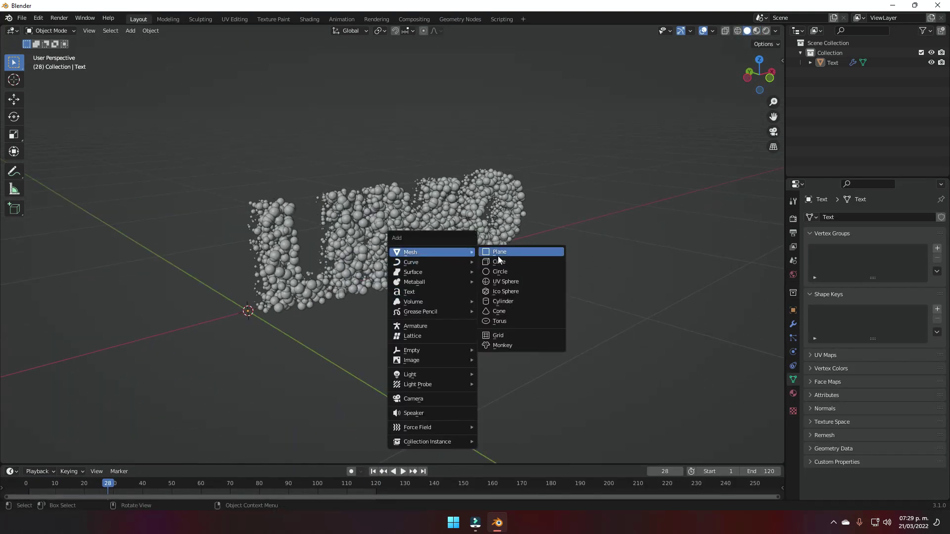
left_click(497, 252)
Step: Move the plane along the X axis so that it extends beneath the length of the LIMO text
middle_click_drag(498, 264, 468, 301)
key("g")
key("x")
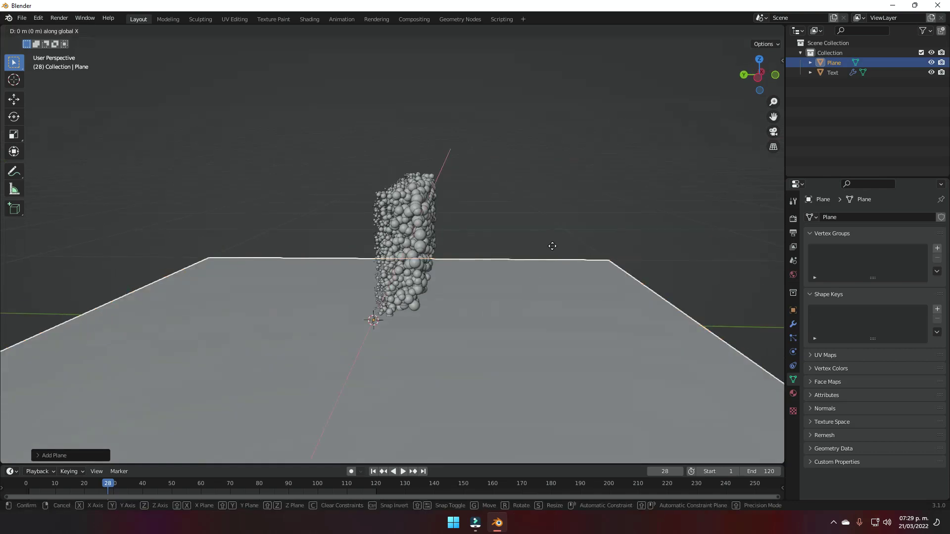
left_click(583, 227)
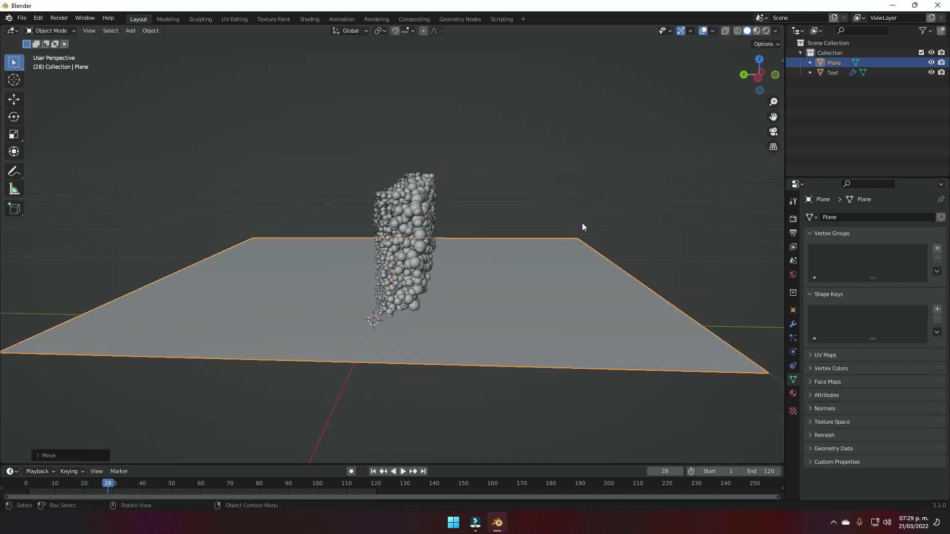
Step: Reposition the plane under the text and lower it slightly along the Z axis
middle_click_drag(583, 228, 456, 266)
key("g")
left_click(422, 299)
key("g")
key("z")
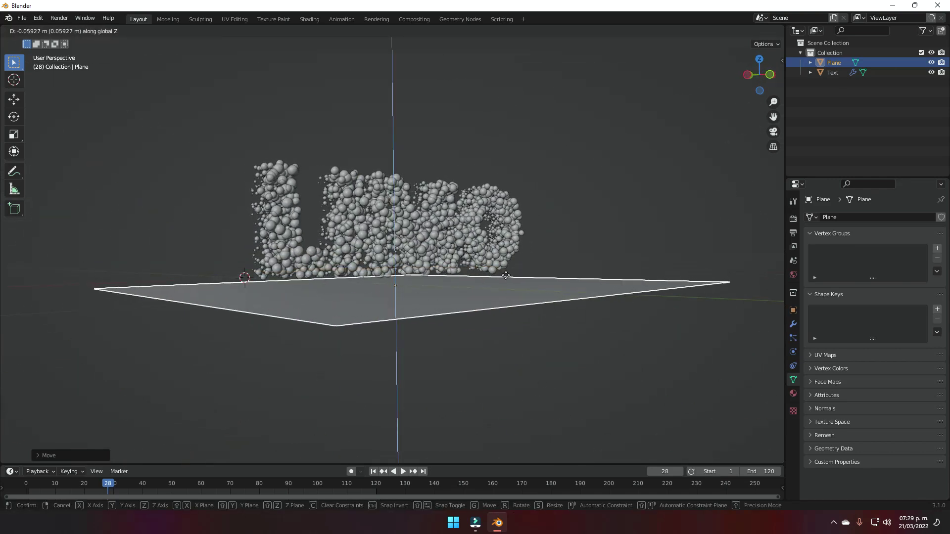
left_click(572, 282)
middle_click_drag(571, 283, 355, 354)
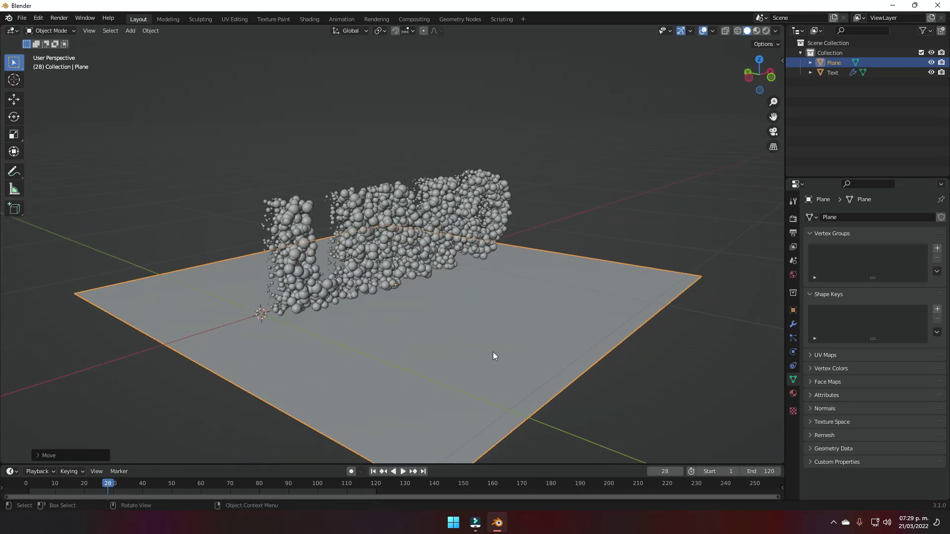
Step: Readjust the plane's height along the Z axis so it sits just below the spheres of the text
key("z")
left_click(572, 231)
key("g")
key("z")
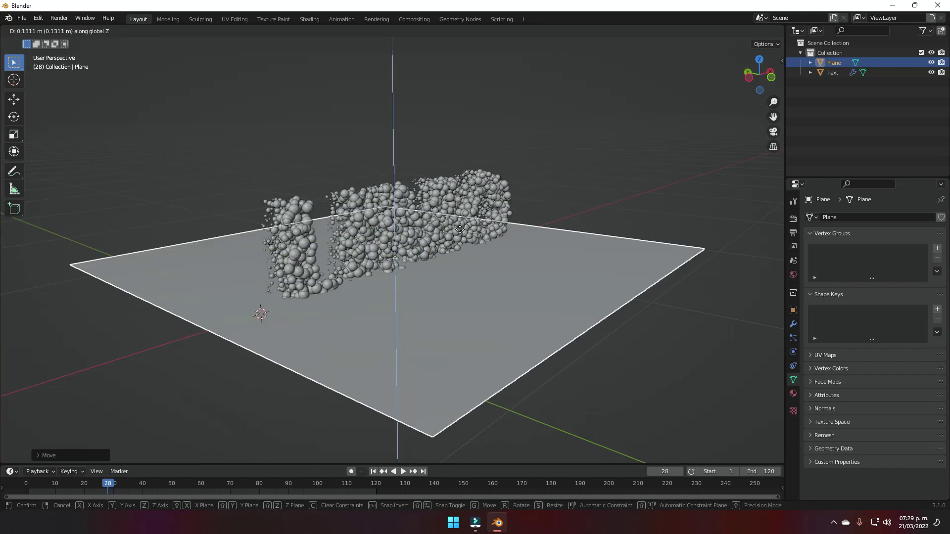
left_click(458, 322)
middle_click_drag(299, 316, 380, 308)
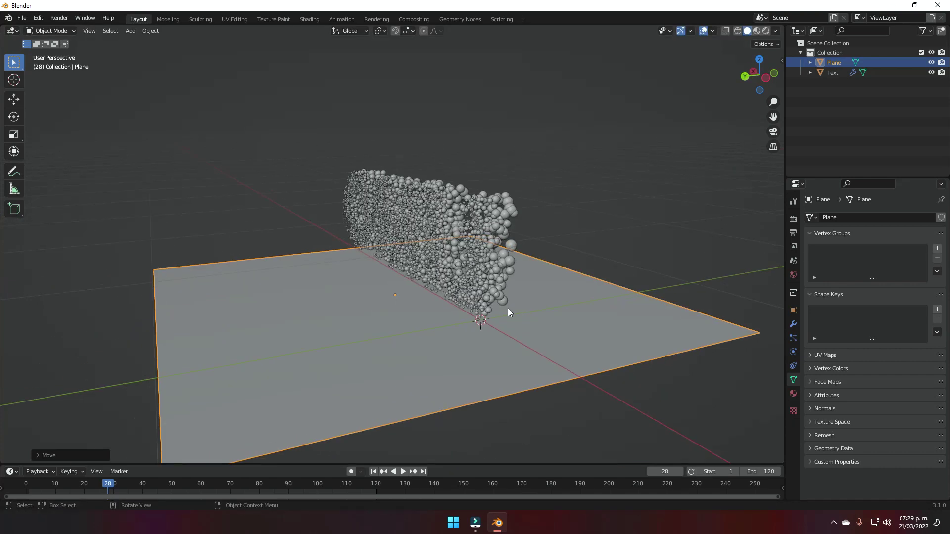
Step: Extrude the plane's rear edge upward along the Z axis to form a back wall behind the LIMO text
middle_click_drag(509, 309, 242, 328)
key("Tab")
key("2")
key("alt+a")
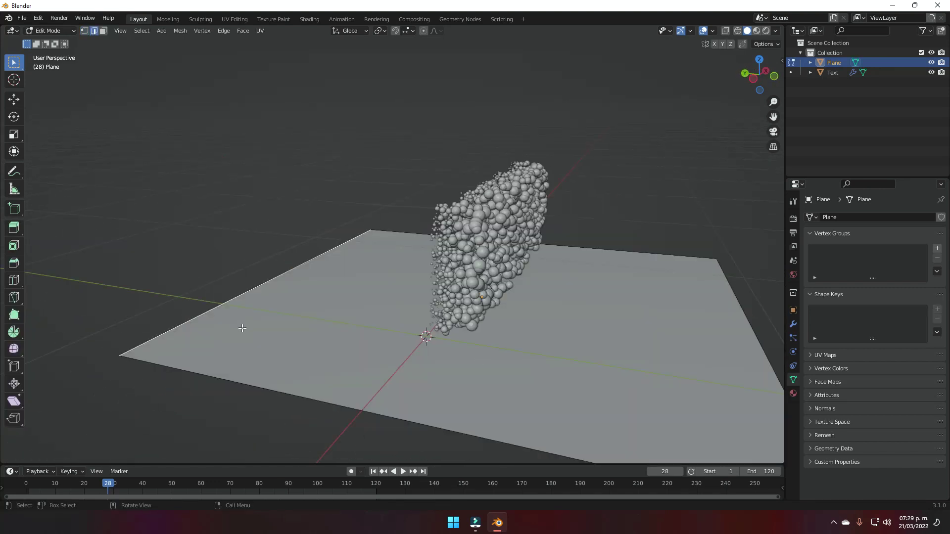
middle_click_drag(417, 287, 344, 304)
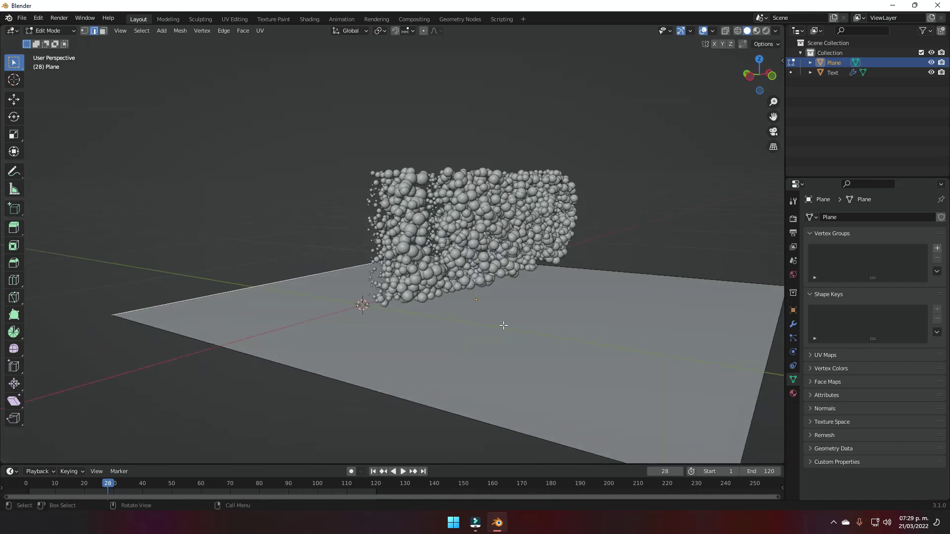
key("g")
key("z")
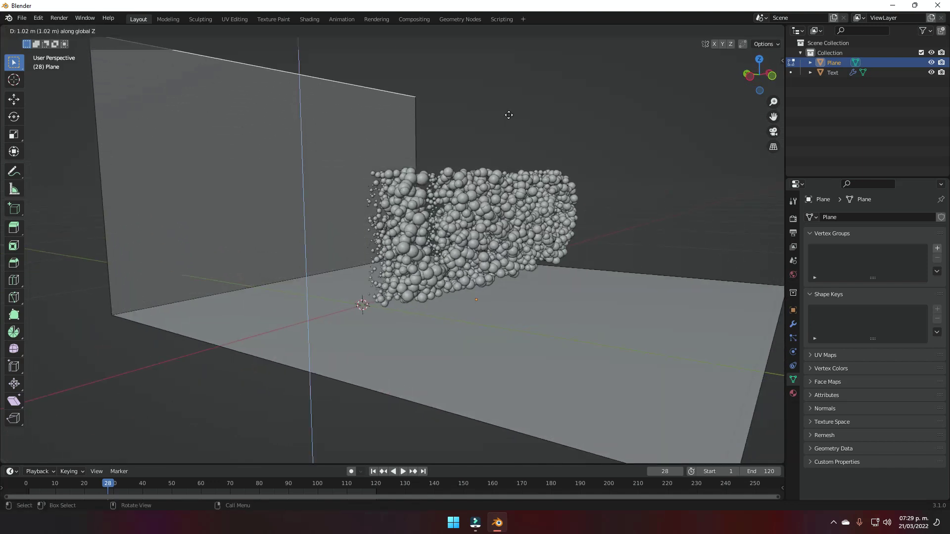
left_click(513, 76)
middle_click_drag(641, 152, 577, 168)
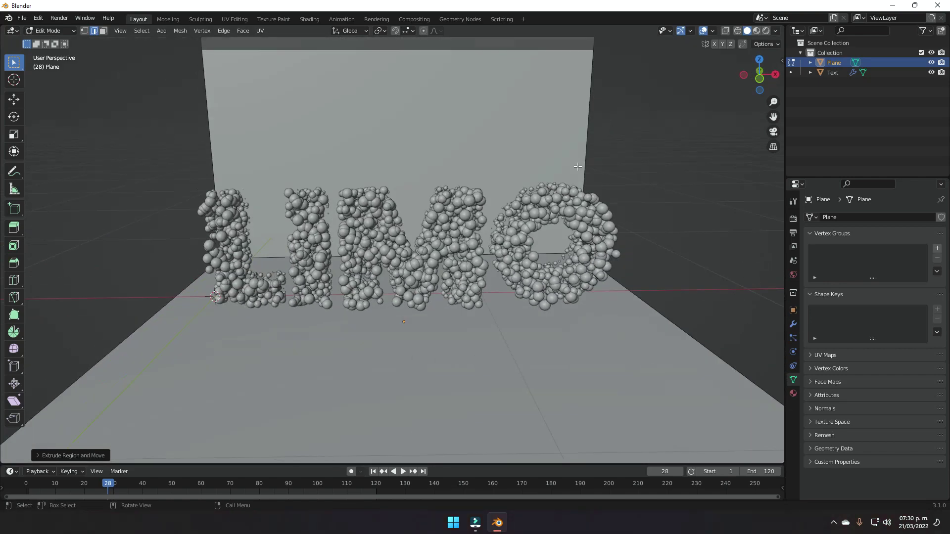
scroll(577, 168, "down", 3)
key("Tab")
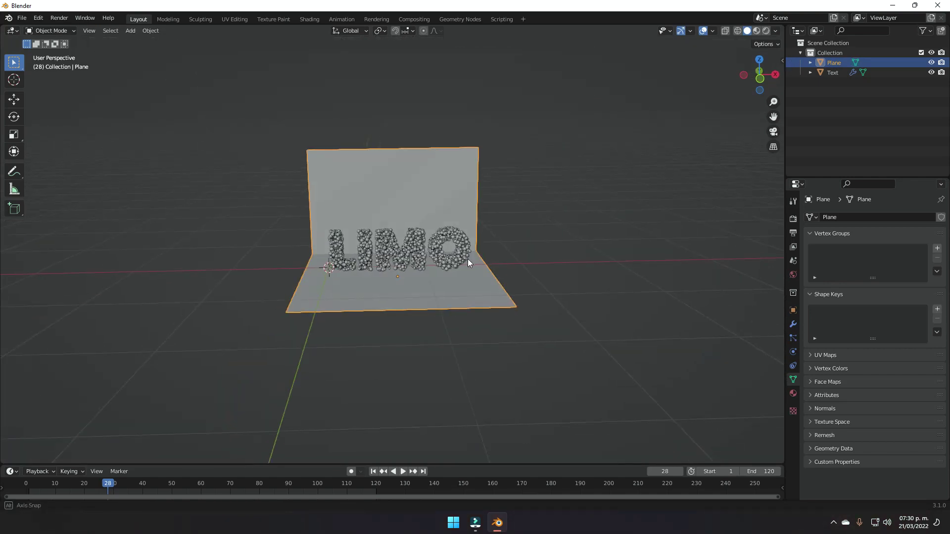
Step: Add a camera to the scene
scroll(475, 261, "up", 5)
scroll(485, 277, "down", 6)
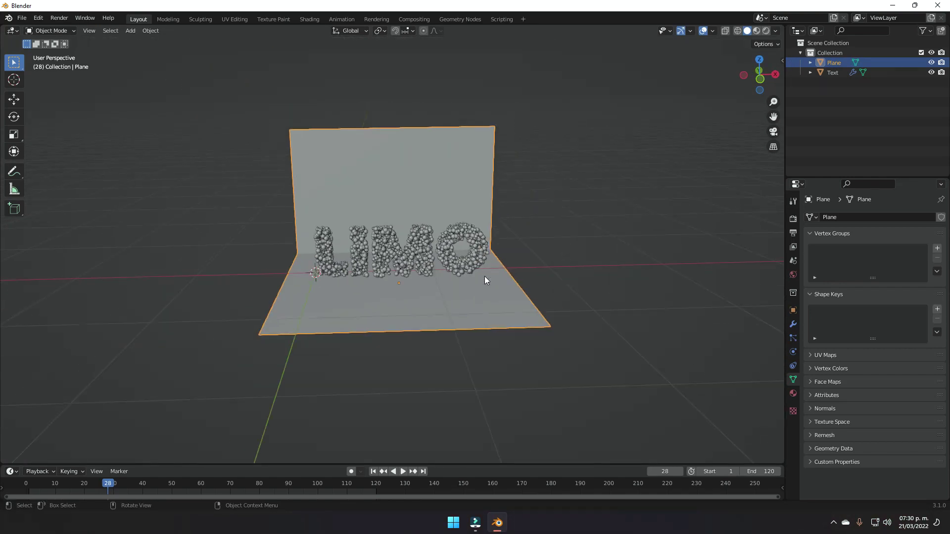
key("shift+a")
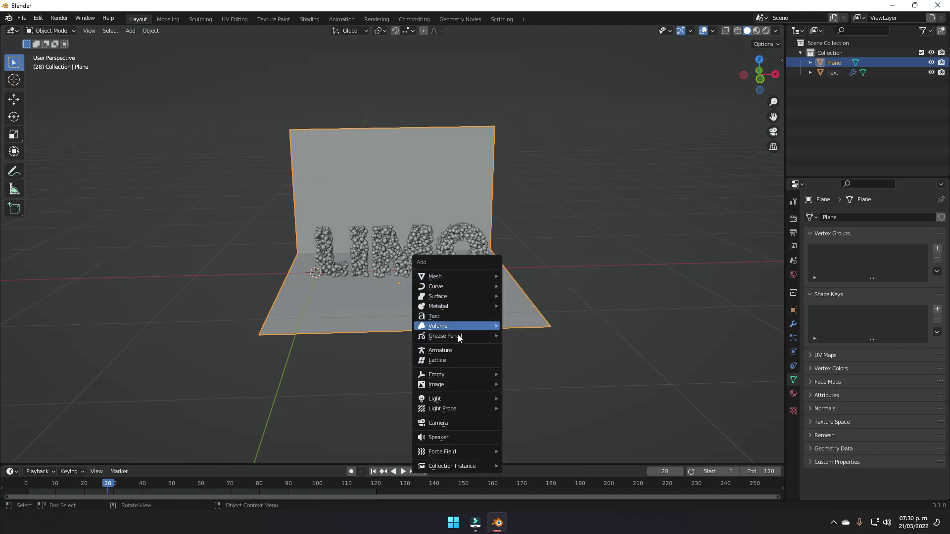
left_click(437, 423)
middle_click_drag(536, 374, 554, 337)
scroll(554, 336, "up", 2)
middle_click_drag(456, 341, 481, 322)
scroll(481, 322, "up", 1)
Step: Align the active camera to a frontal view of the LIMO text and backdrop
key("shift+a")
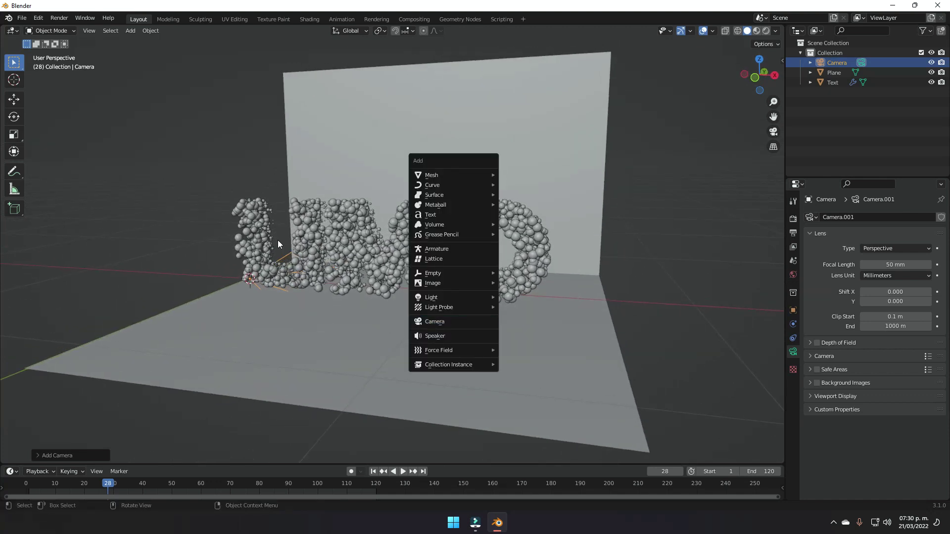
middle_click_drag(307, 295, 373, 291)
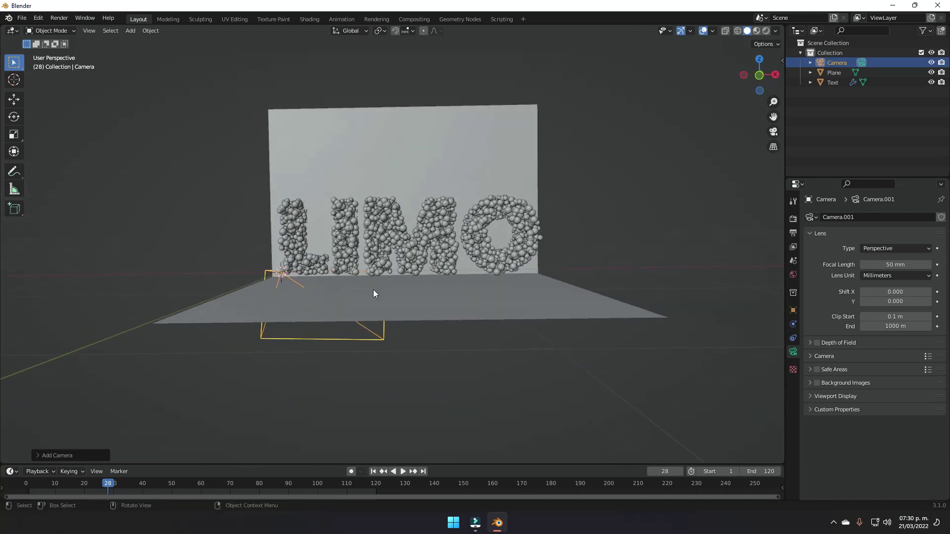
key("shift+a")
left_click(90, 31)
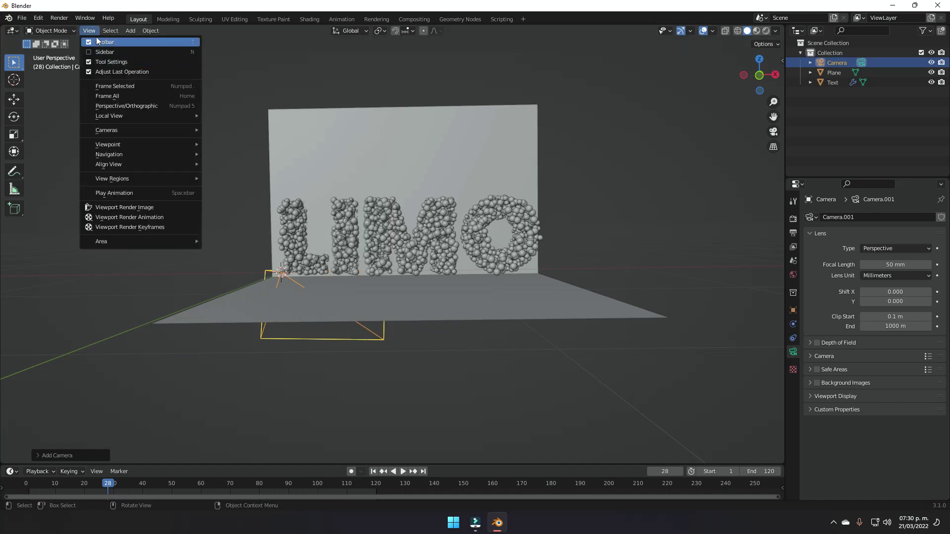
mouse_move(111, 165)
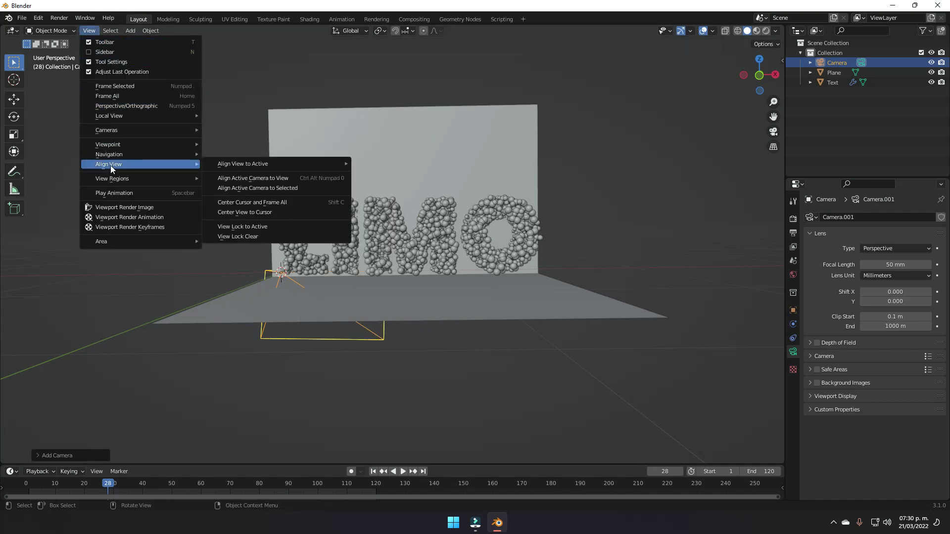
left_click(254, 179)
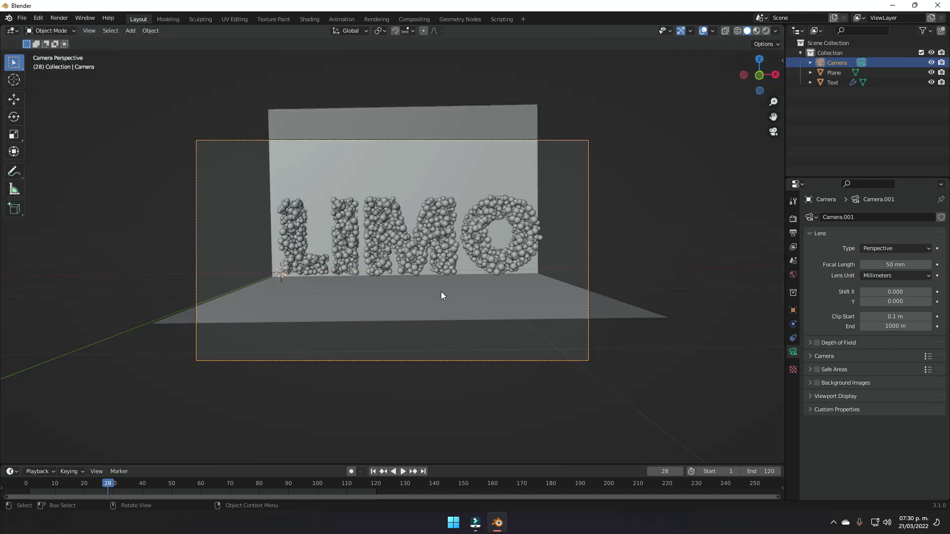
Step: Set the camera's Y rotation to 0° to level its horizon
left_click(793, 310)
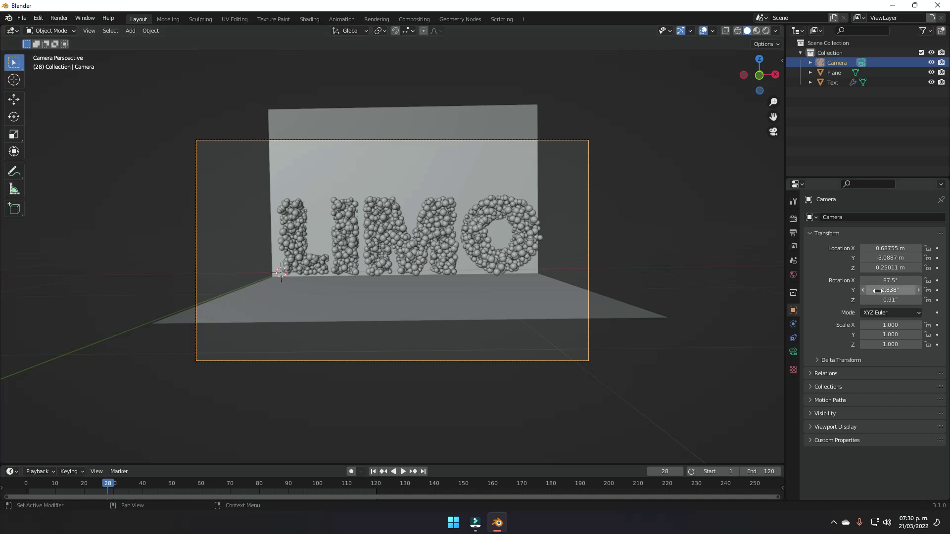
left_click(894, 290)
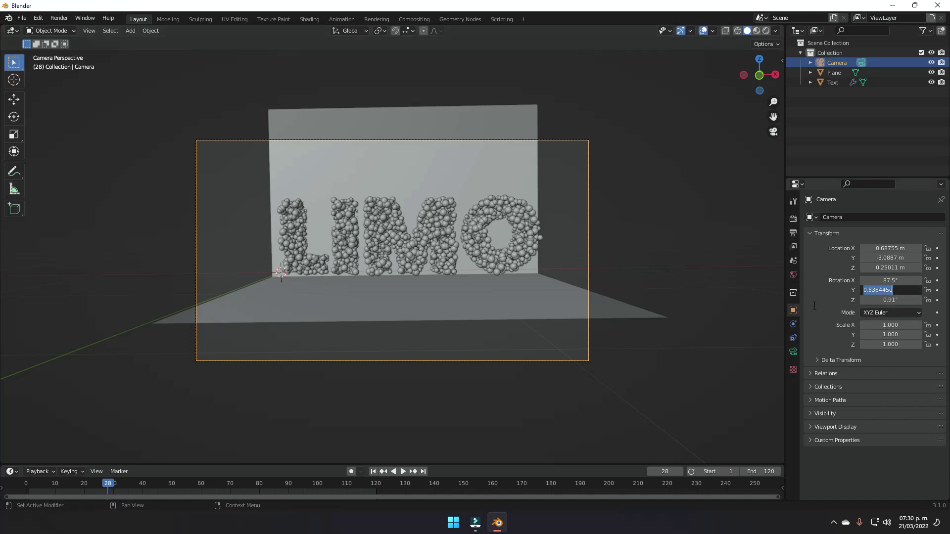
key("Return")
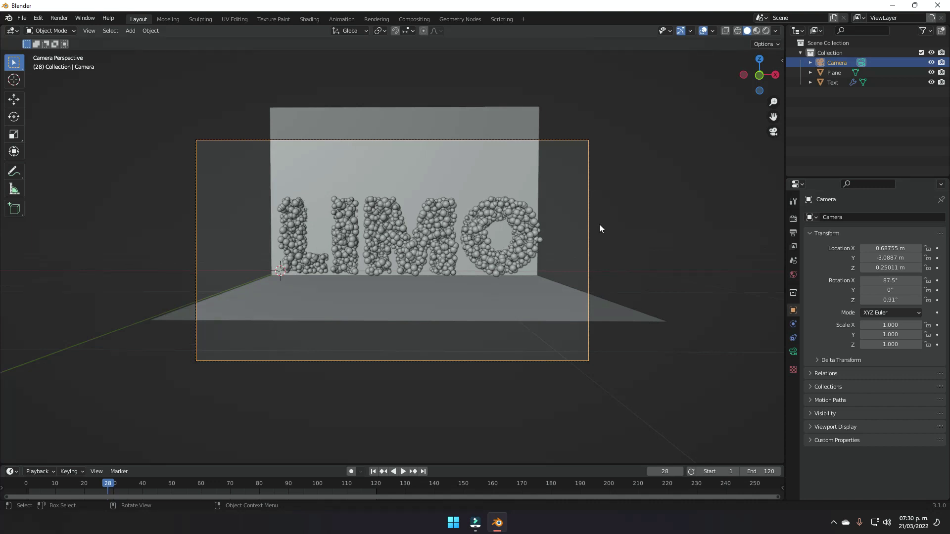
Step: Temporarily lock the camera to the view and move it closer so the LIMO text fills more of the frame
key("n")
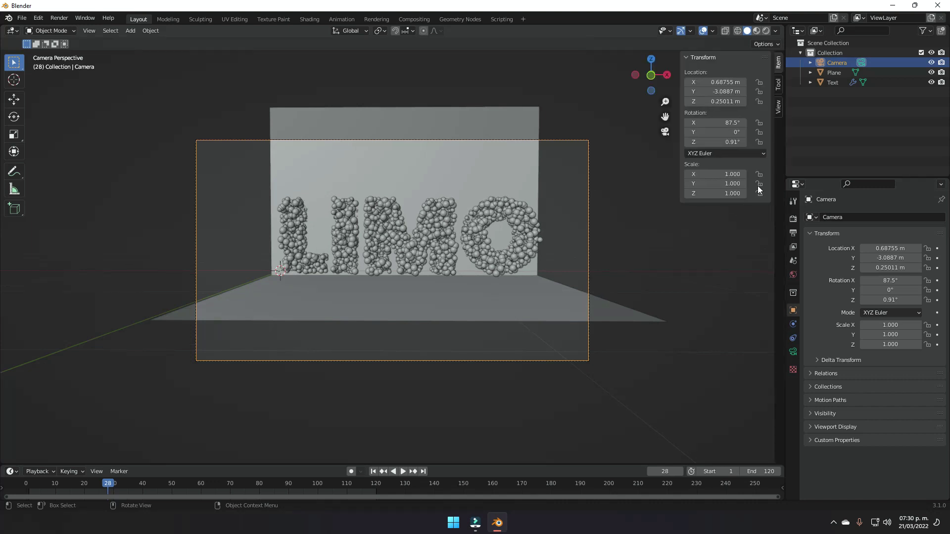
left_click(778, 107)
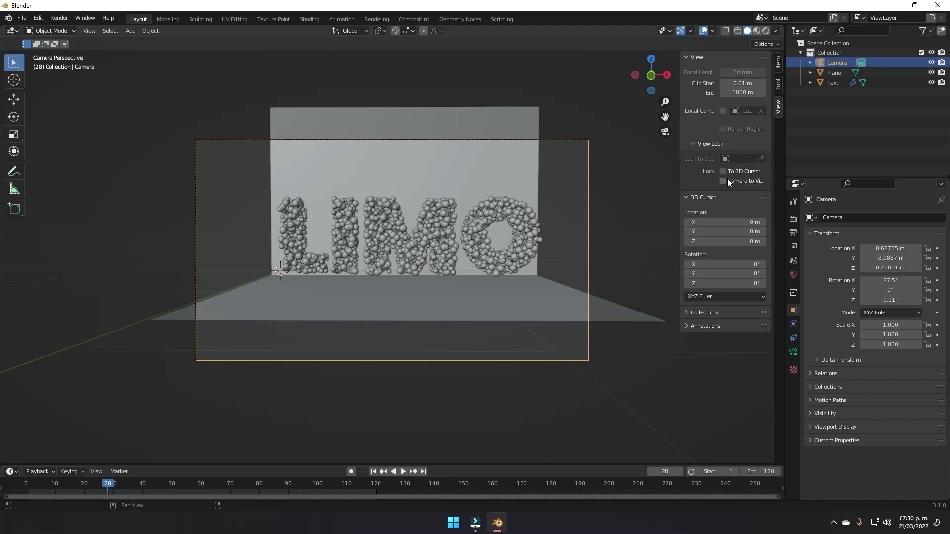
left_click(723, 181)
mouse_move(501, 265)
middle_mouse_down("shift")
mouse_move(524, 277)
mouse_move(528, 243)
mouse_move(544, 230)
mouse_move(521, 265)
mouse_move(506, 278)
mouse_move(497, 258)
mouse_move(484, 283)
mouse_move(495, 289)
mouse_move(512, 275)
middle_mouse_up("shift")
scroll(512, 291, "down", 2)
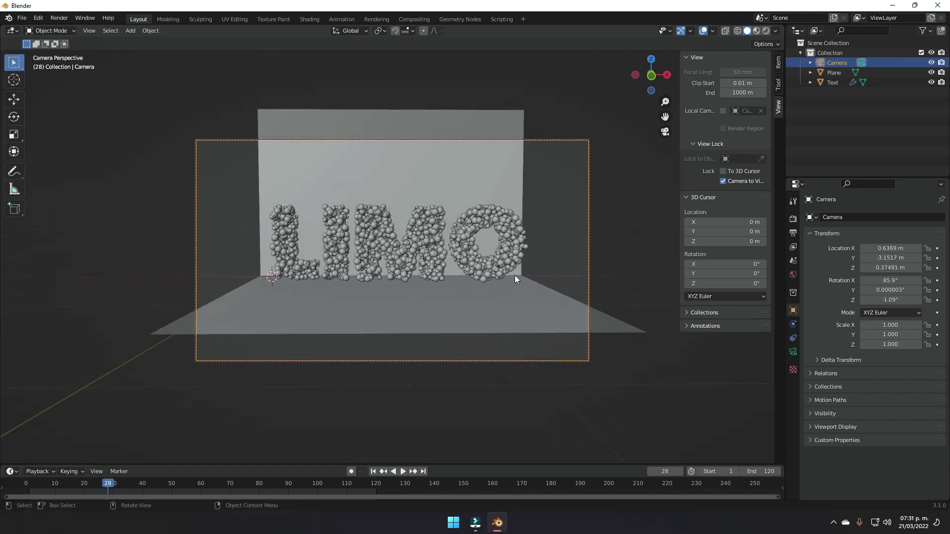
scroll(515, 275, "up", 1)
scroll(515, 275, "up", 2)
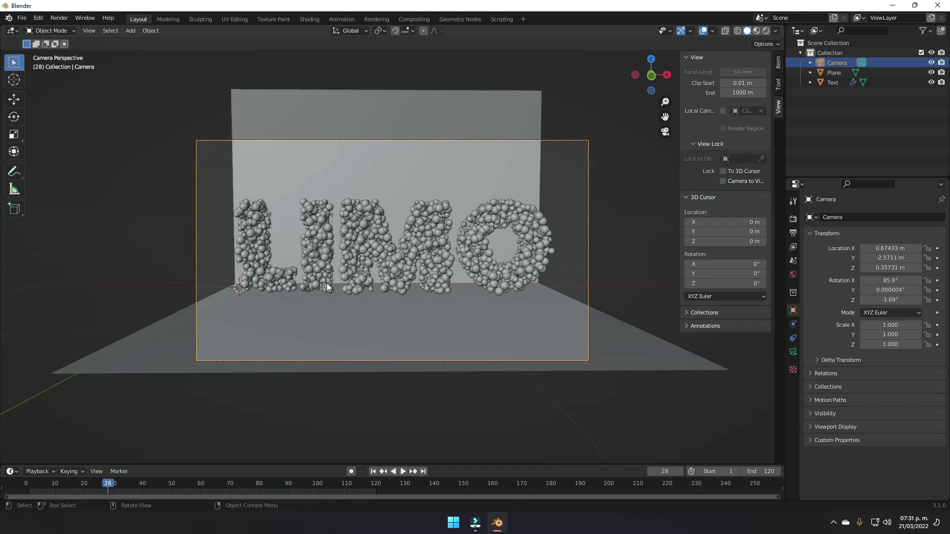
Step: Scale the plane backdrop uniformly to about 1.918 so it covers the whole camera frame
middle_click_drag(326, 283, 408, 299)
left_click(556, 295)
middle_click_drag(556, 295, 518, 329)
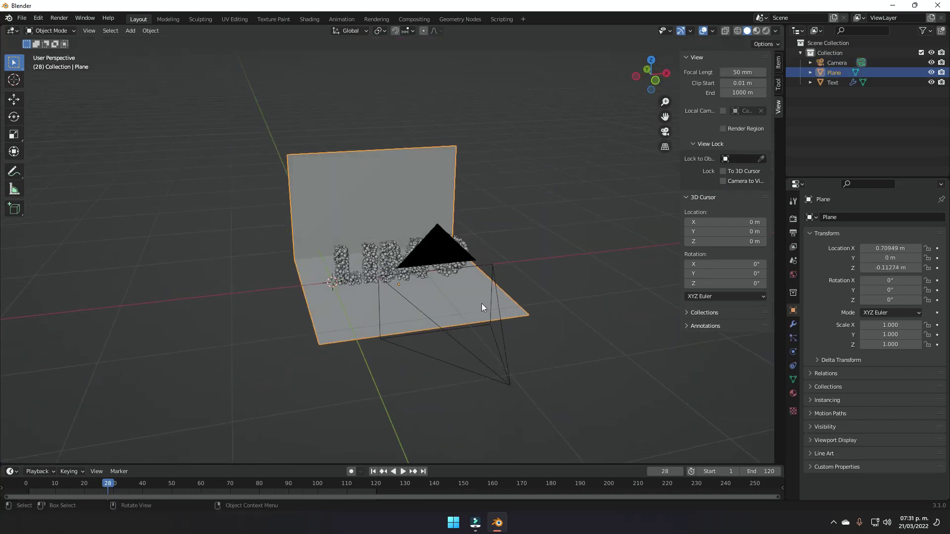
key("KP_0")
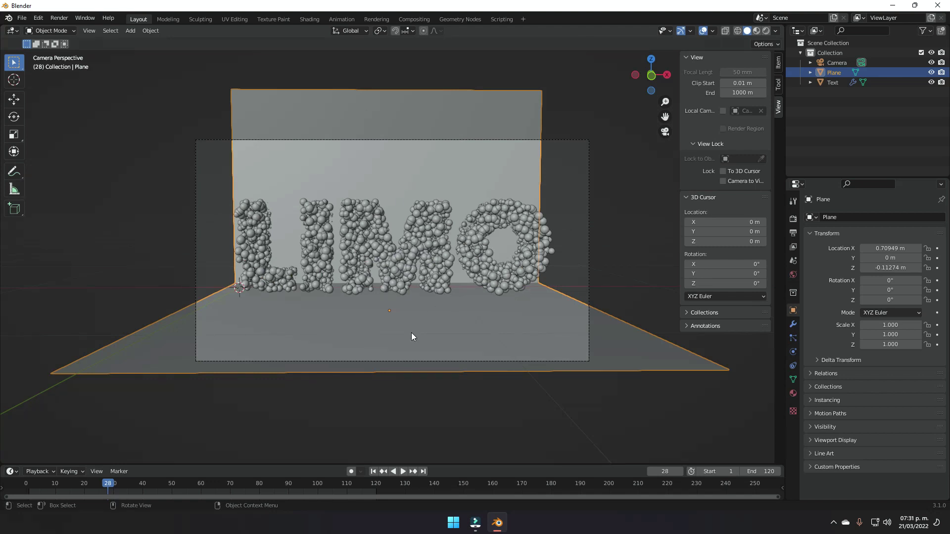
key("s")
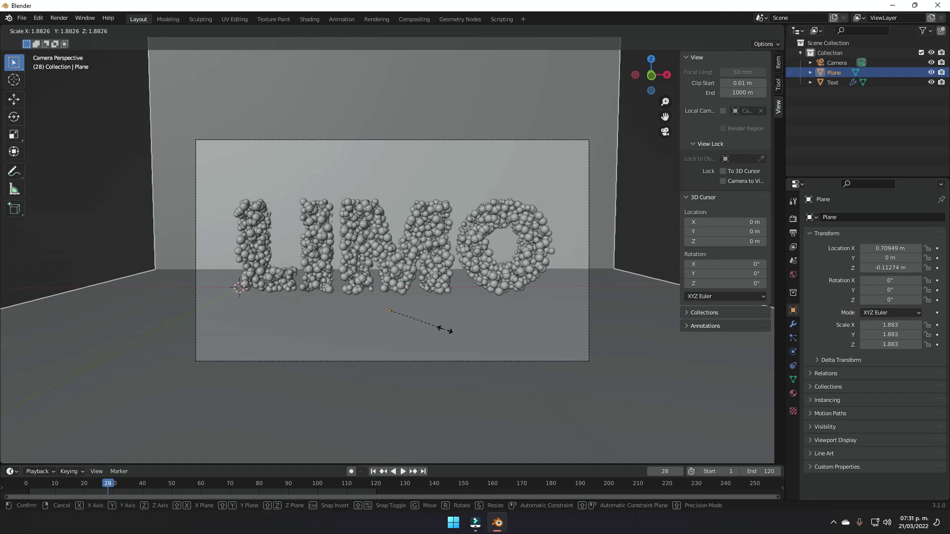
left_click(447, 330)
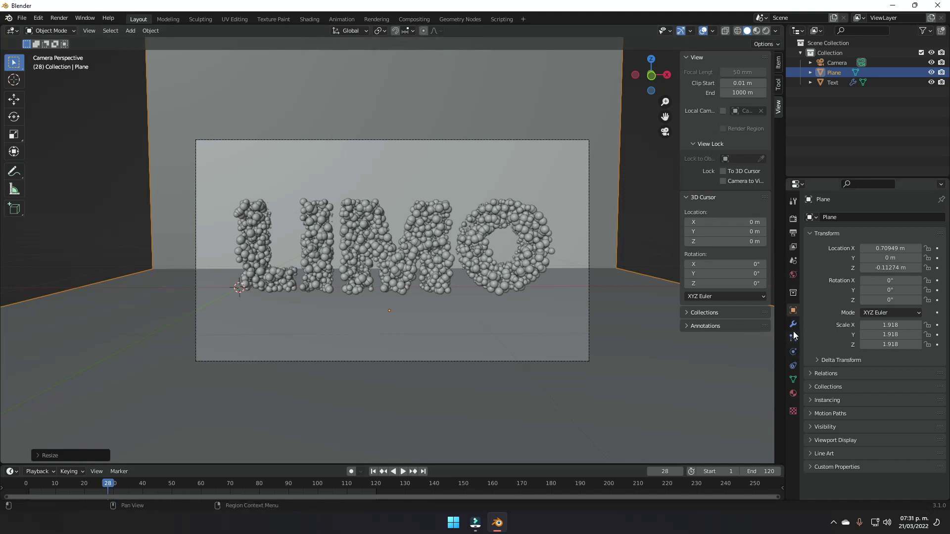
Step: Set the output's vertical resolution to 1920 px for a square render frame
left_click(793, 219)
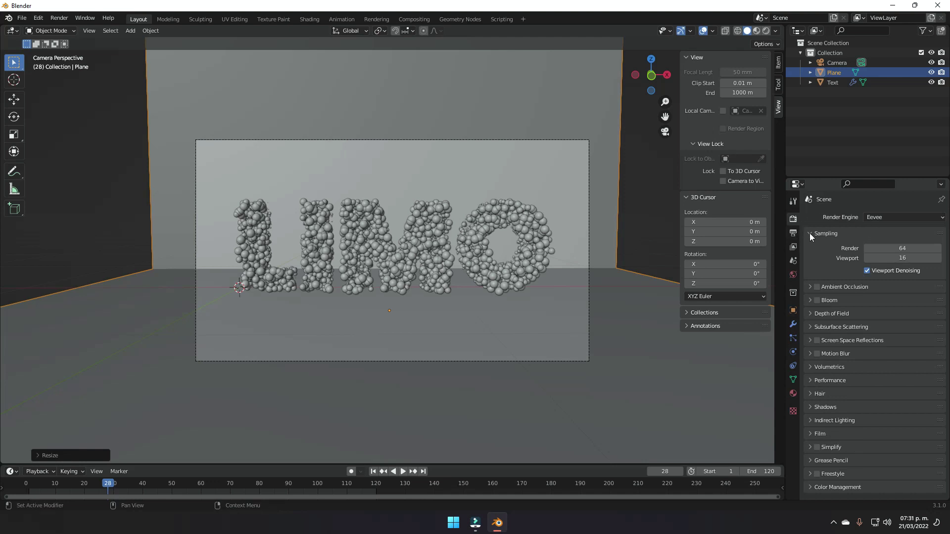
left_click(793, 233)
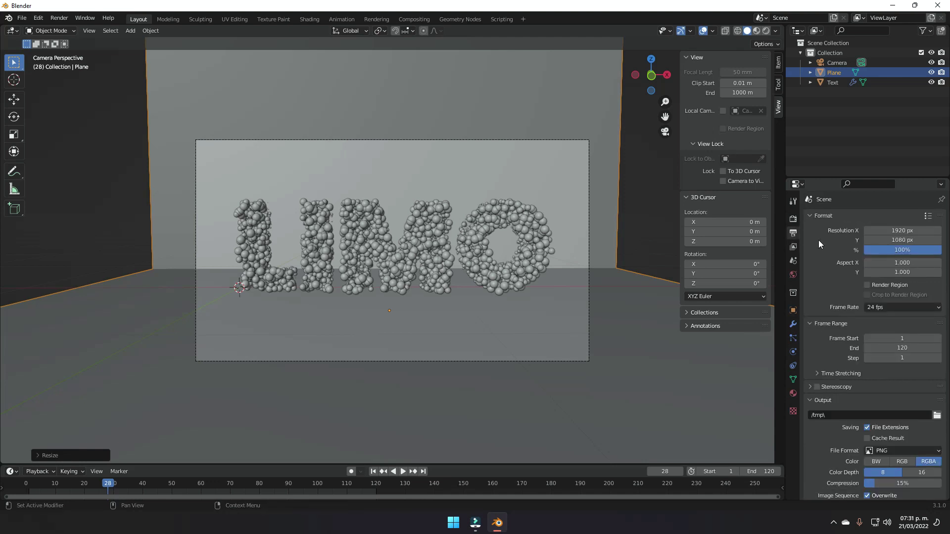
left_click(895, 240)
type("19")
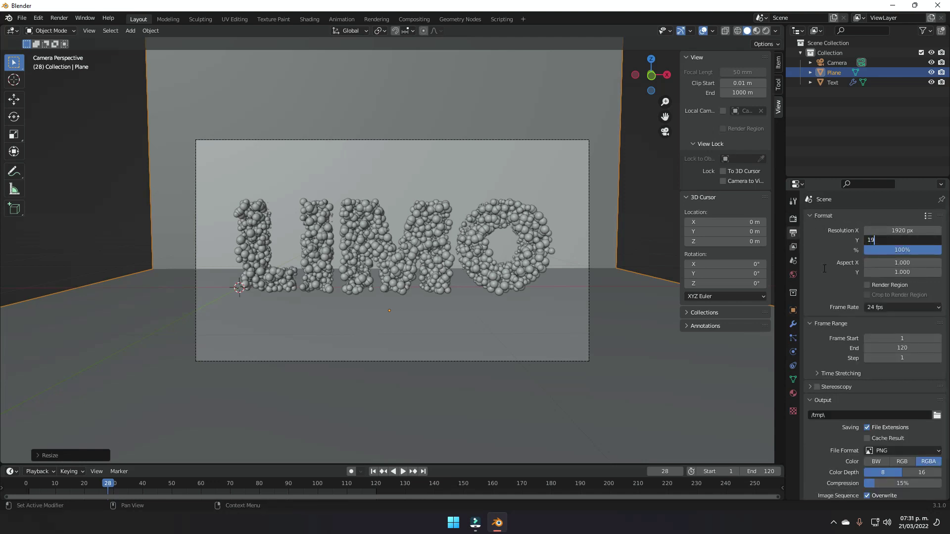
type("20")
key("Return")
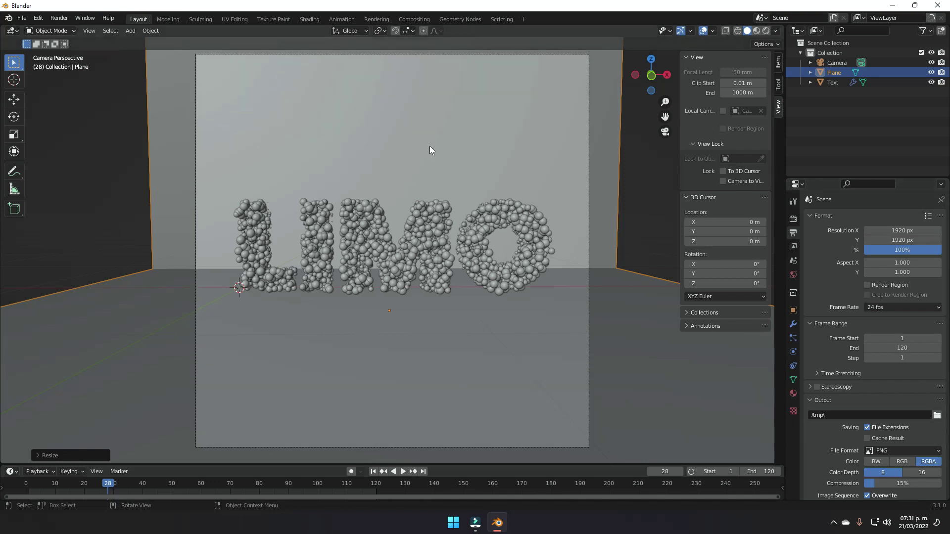
scroll(455, 229, "down", 2)
scroll(455, 231, "up", 1)
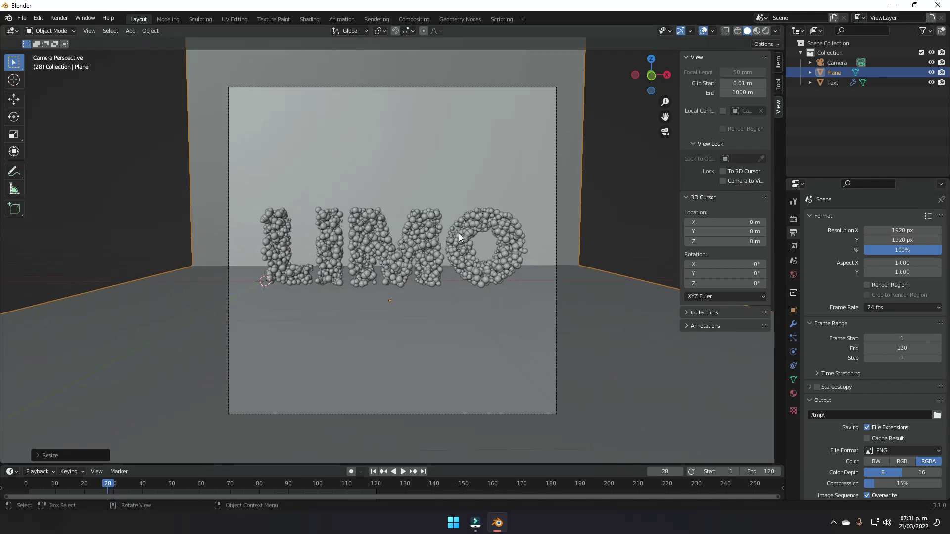
Step: Scale the camera object down to about 0.4 and return to the camera view
middle_click_drag(514, 190, 458, 278)
key("KP_0")
middle_click_drag(400, 295, 467, 297)
left_click(477, 238)
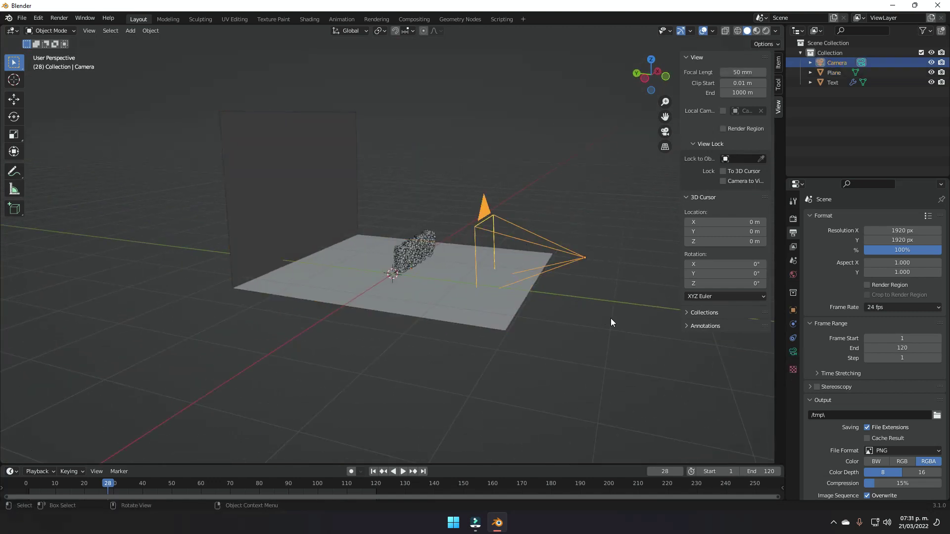
key("s")
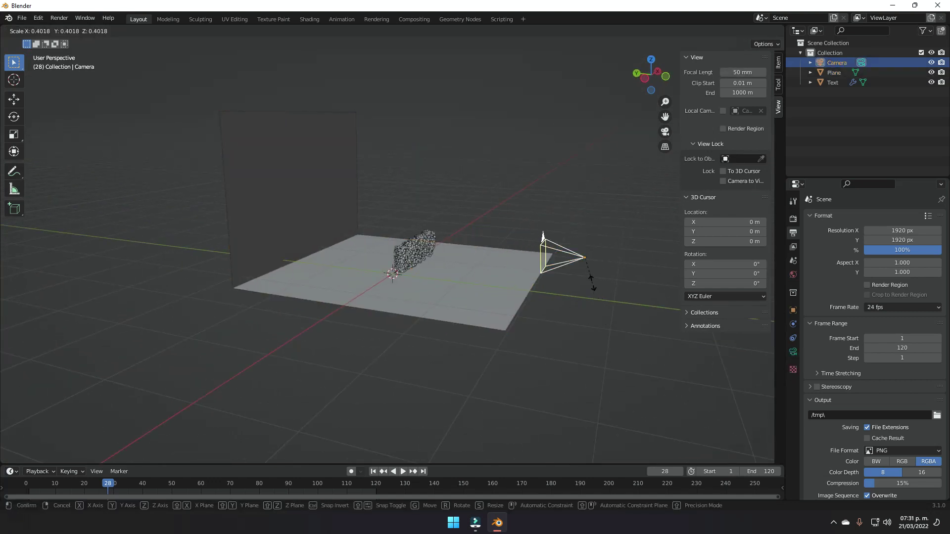
left_click(593, 283)
key("KP_0")
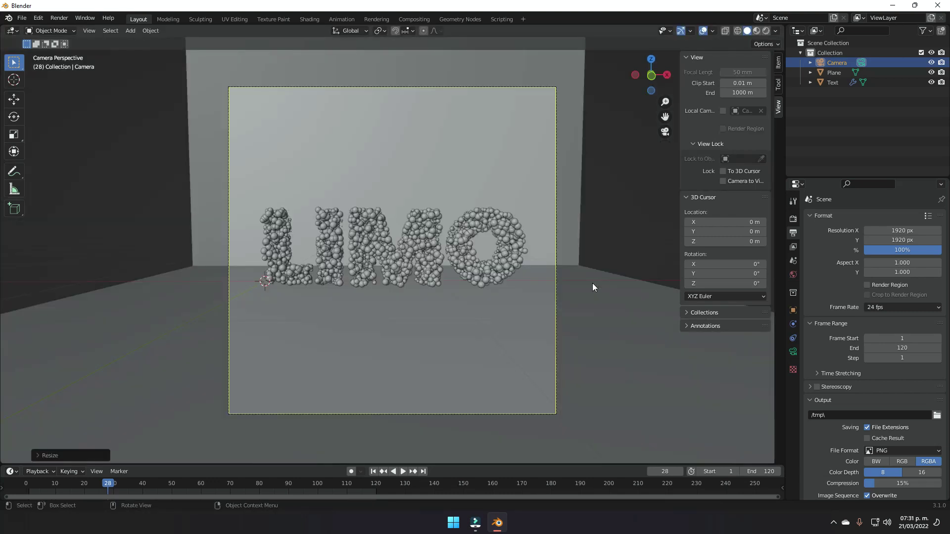
Step: Set the render engine to Cycles and its device to GPU Compute
middle_click_drag(592, 283, 468, 288)
scroll(468, 288, "down", 5)
middle_click_drag(461, 334, 546, 253)
scroll(432, 291, "up", 3)
left_click(792, 219)
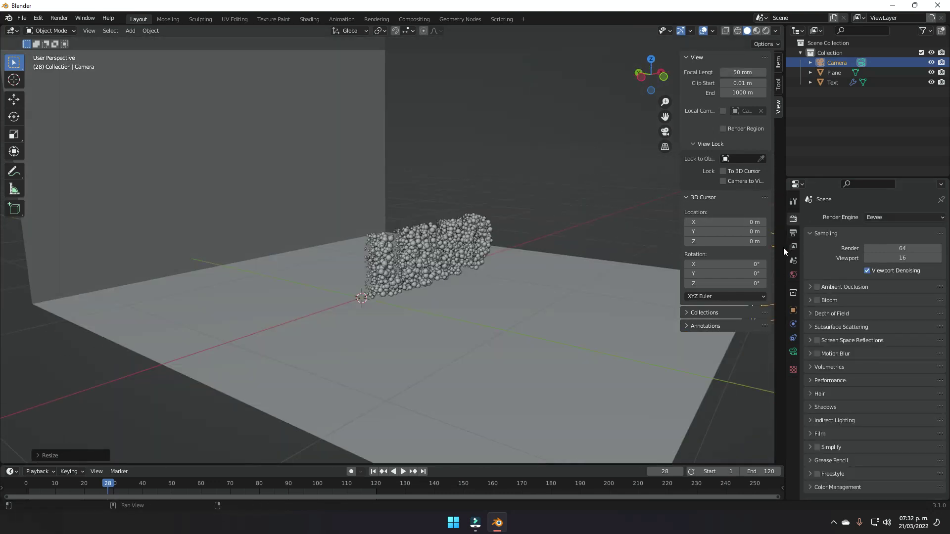
left_click(885, 220)
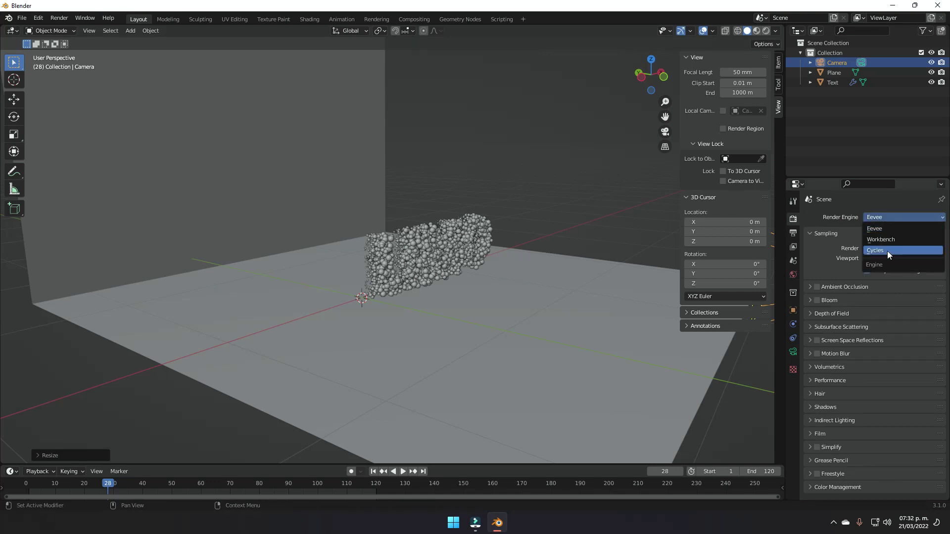
left_click(887, 250)
left_click(883, 242)
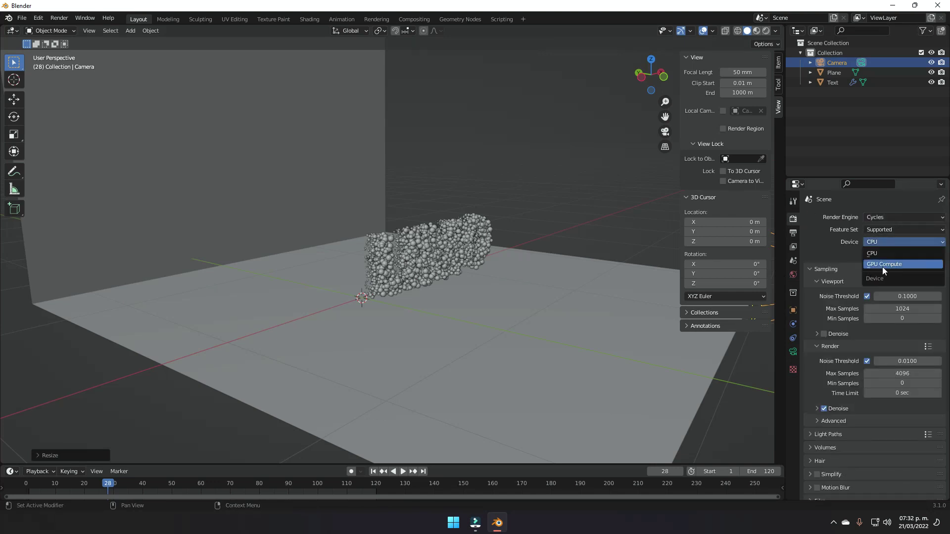
left_click(882, 265)
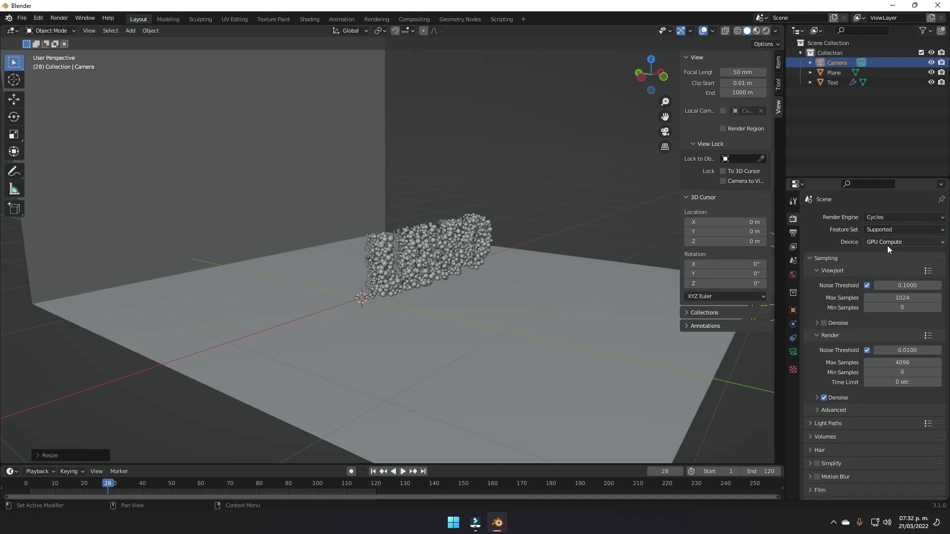
Step: Set the Cycles viewport max samples to 100 and switch the viewport to rendered shading
left_click(901, 298)
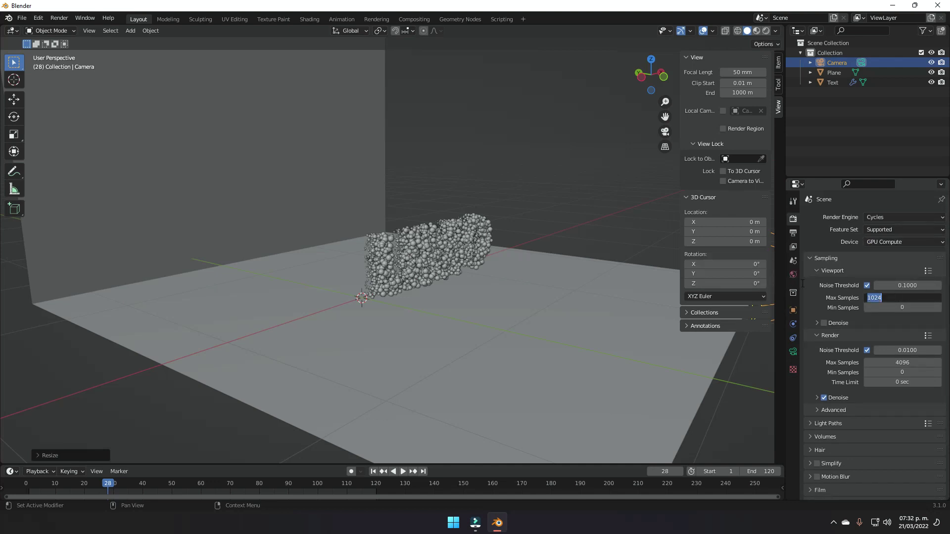
type("100")
key("Return")
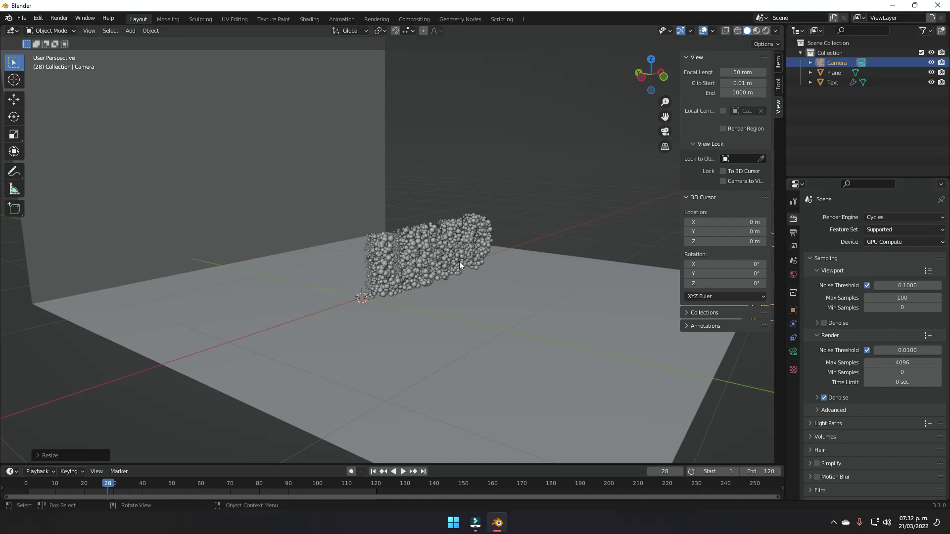
left_click(766, 31)
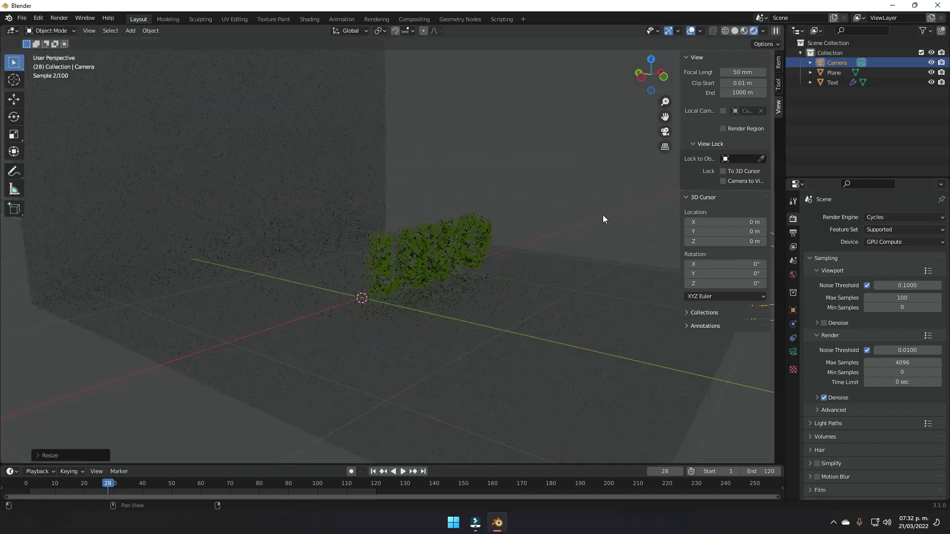
Step: Add an area light to the scene and raise it along the Z axis above the text
middle_click_drag(575, 248, 536, 253)
mouse_move(372, 269)
middle_mouse_down()
mouse_move(424, 290)
mouse_move(486, 295)
mouse_move(372, 283)
middle_mouse_up()
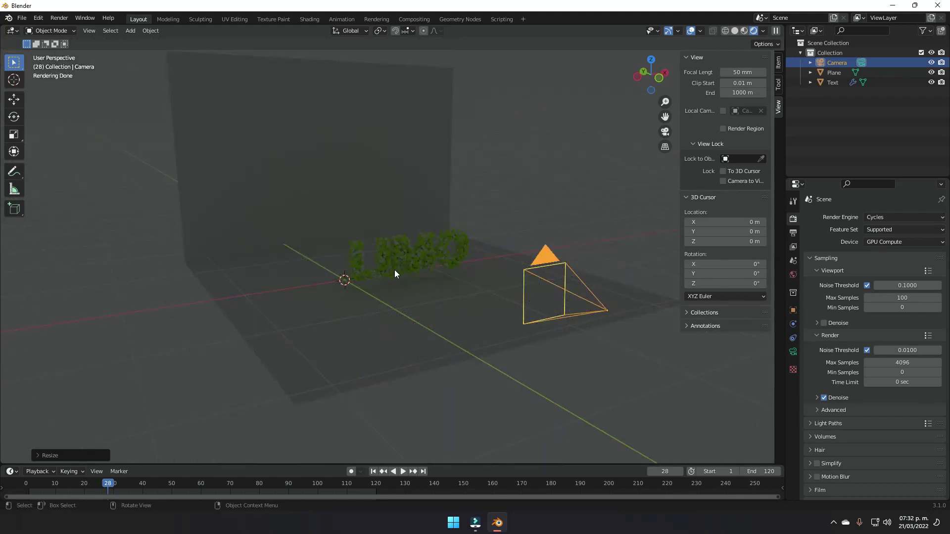
key("shift+a")
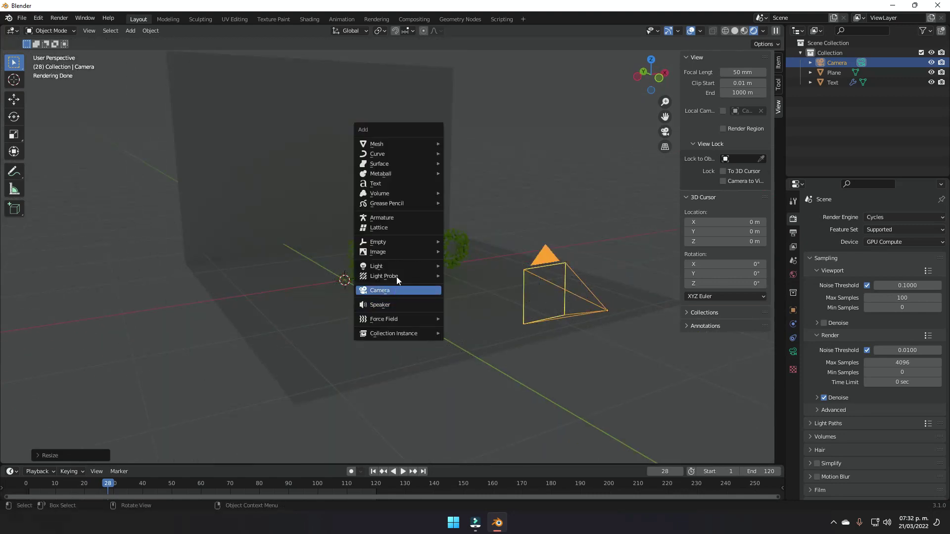
mouse_move(382, 268)
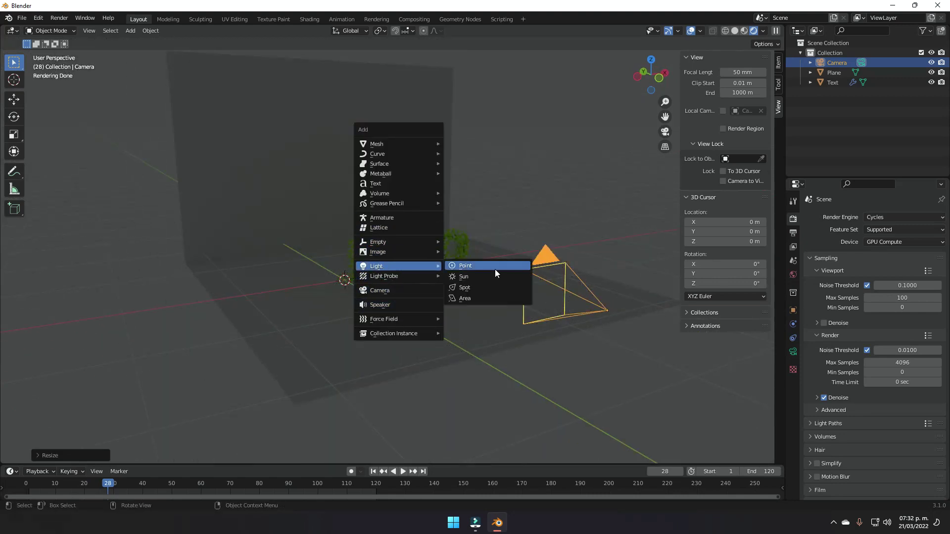
left_click(480, 298)
key("g")
key("z")
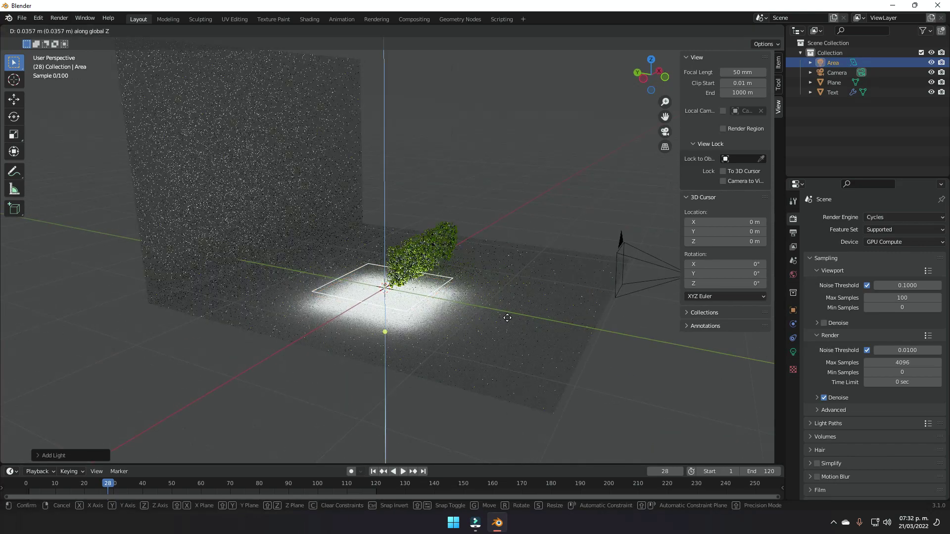
left_click(528, 168)
Step: Centre the area light over the LIMO text and adjust its height along the Z axis
key("g")
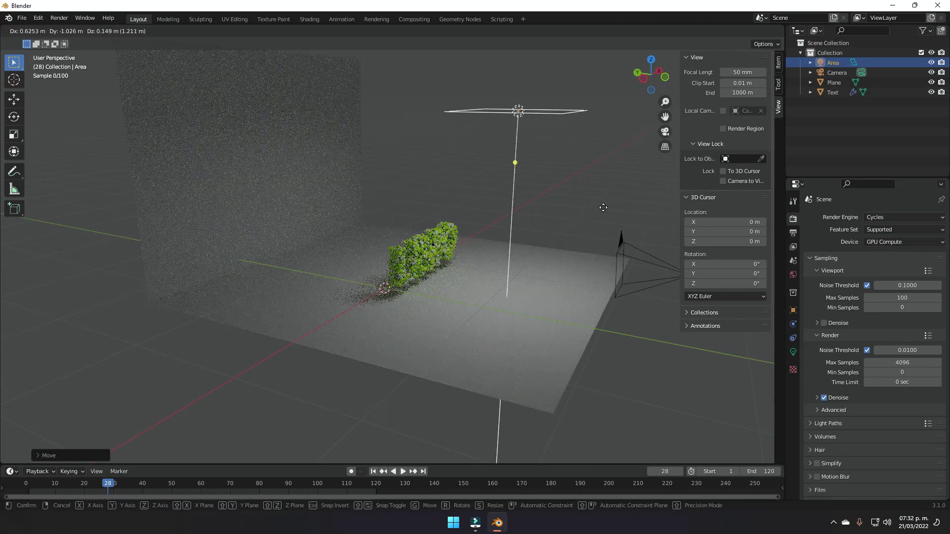
left_click(533, 181)
middle_click_drag(529, 183, 549, 265)
key("g")
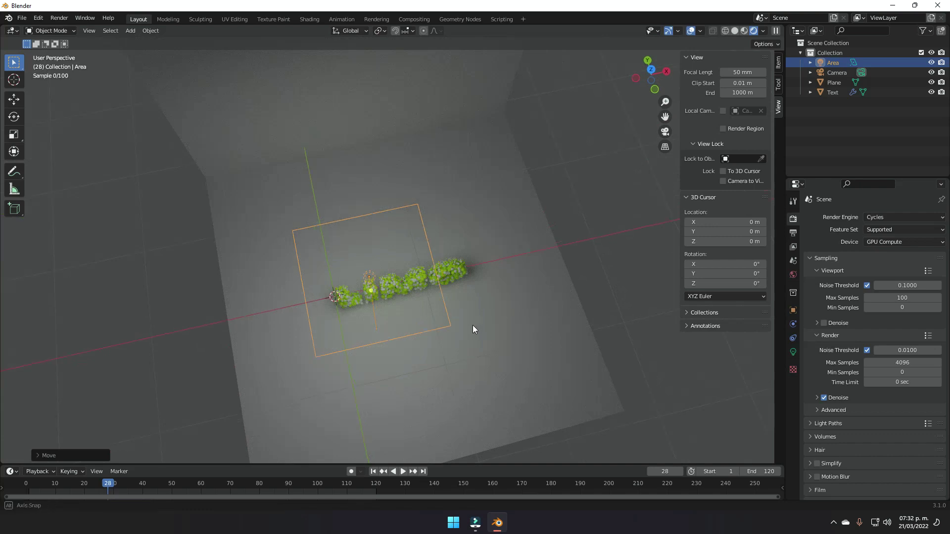
left_click(497, 318)
middle_click_drag(497, 318, 474, 259)
key("g")
key("z")
left_click(531, 262)
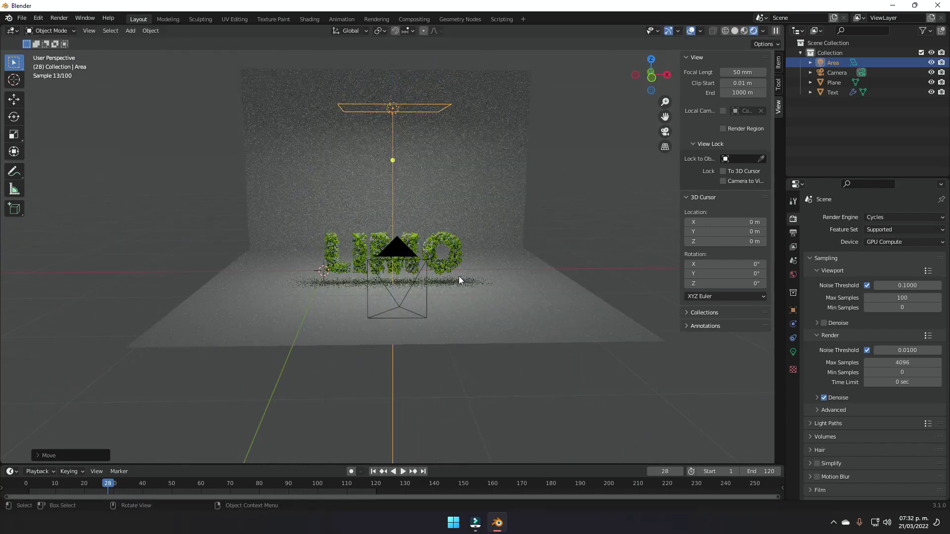
Step: Duplicate the area light and move the copy about 2 m toward the camera along the global Y axis
mouse_move(423, 277)
middle_mouse_down()
mouse_move(516, 276)
mouse_move(435, 265)
middle_mouse_up()
key("shift+d")
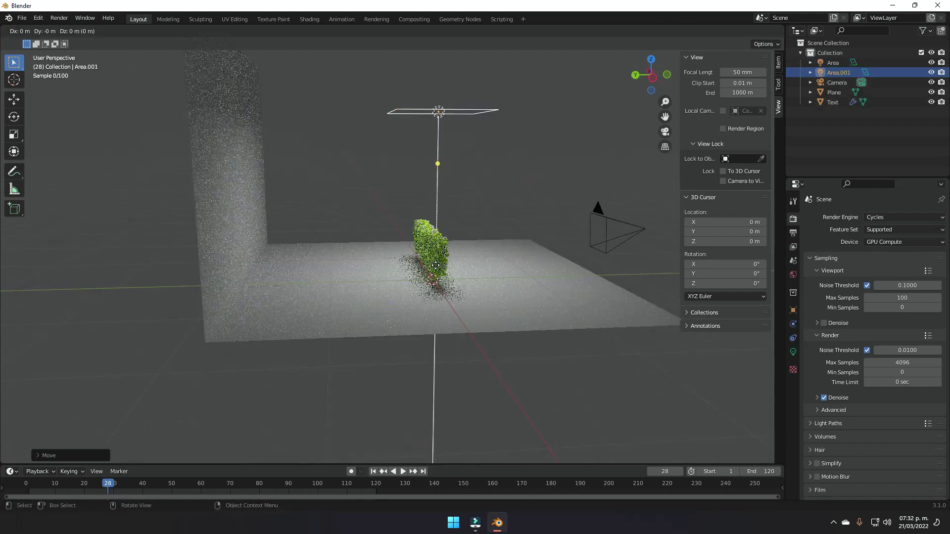
key("x")
key("y")
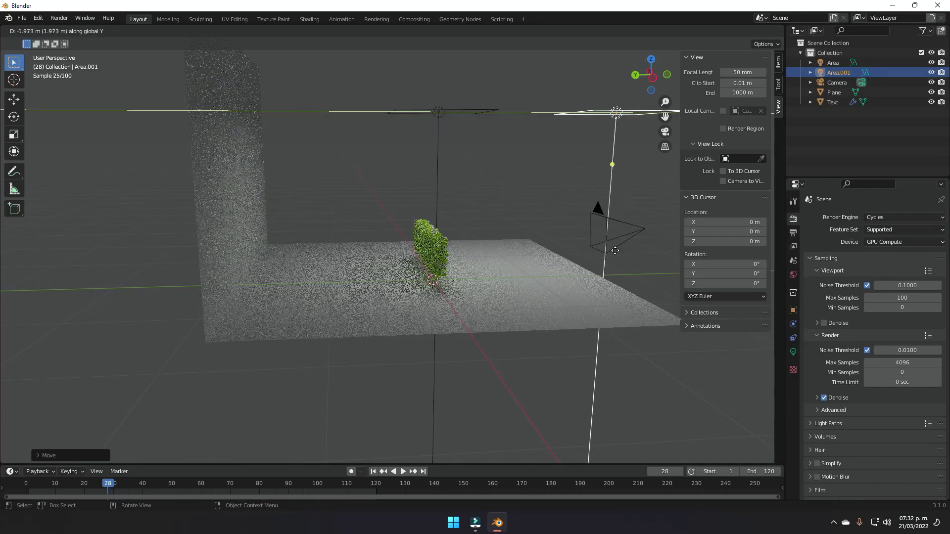
left_click(598, 304)
Step: Rotate the duplicated area light around the global X axis by about 55° and again by about 22° so it faces the backdrop
middle_click_drag(598, 305, 599, 284)
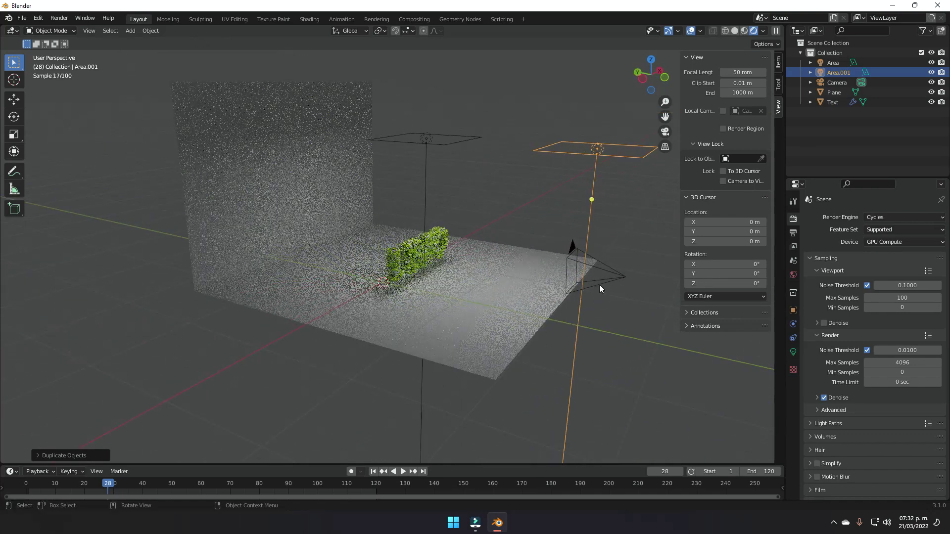
key("r")
key("x")
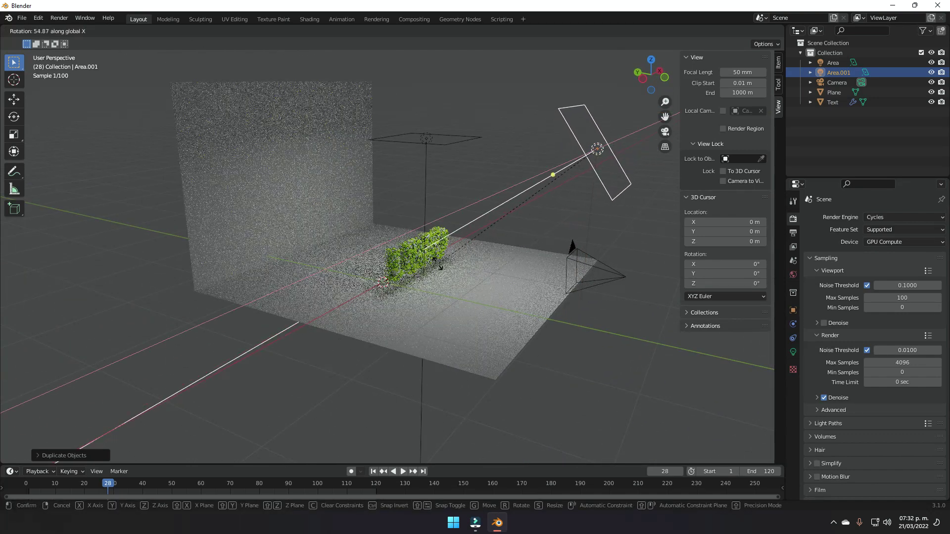
left_click(574, 287)
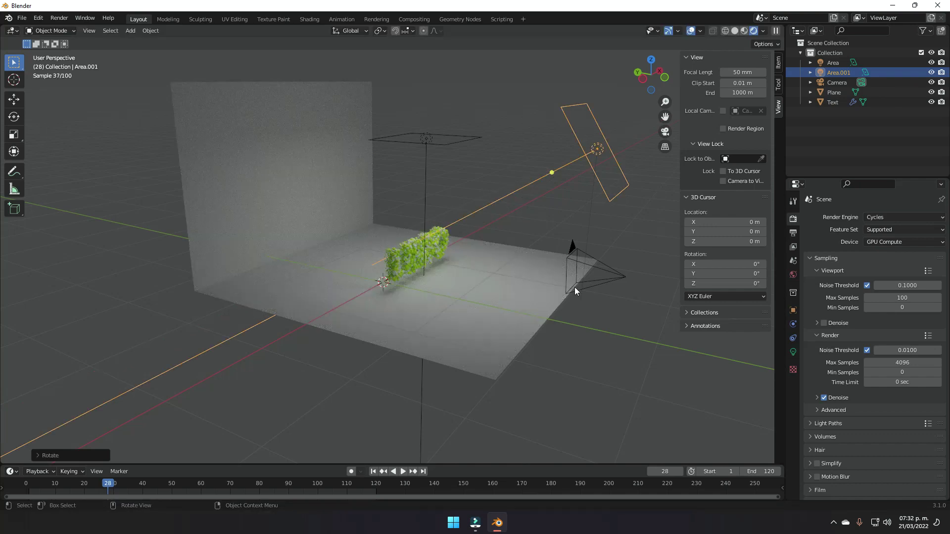
middle_click_drag(574, 287, 496, 291)
middle_click_drag(354, 268, 418, 250)
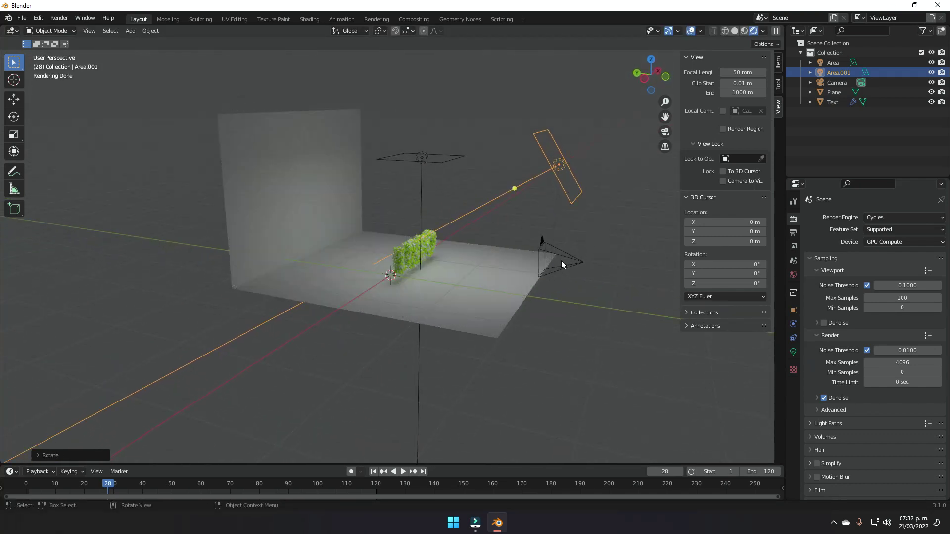
key("r")
key("z")
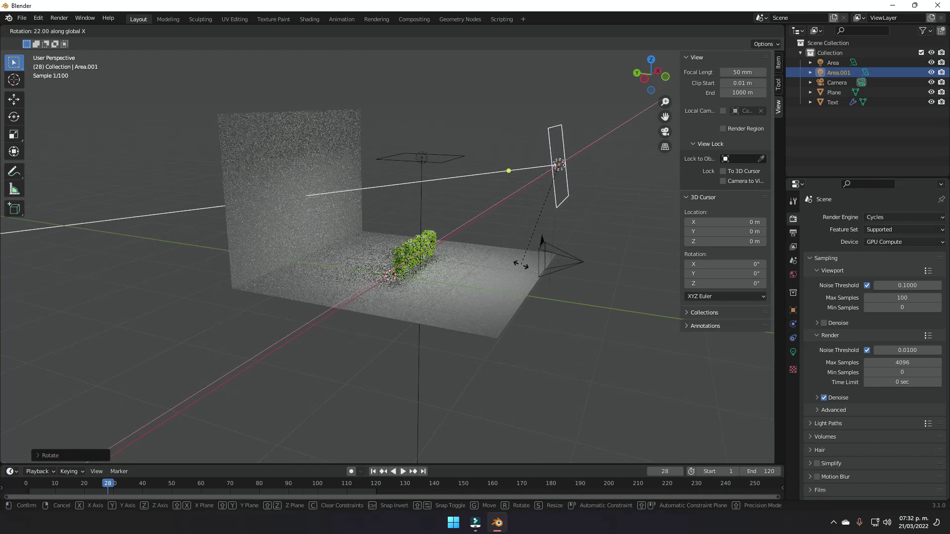
left_click(348, 242)
middle_click_drag(348, 246, 295, 227)
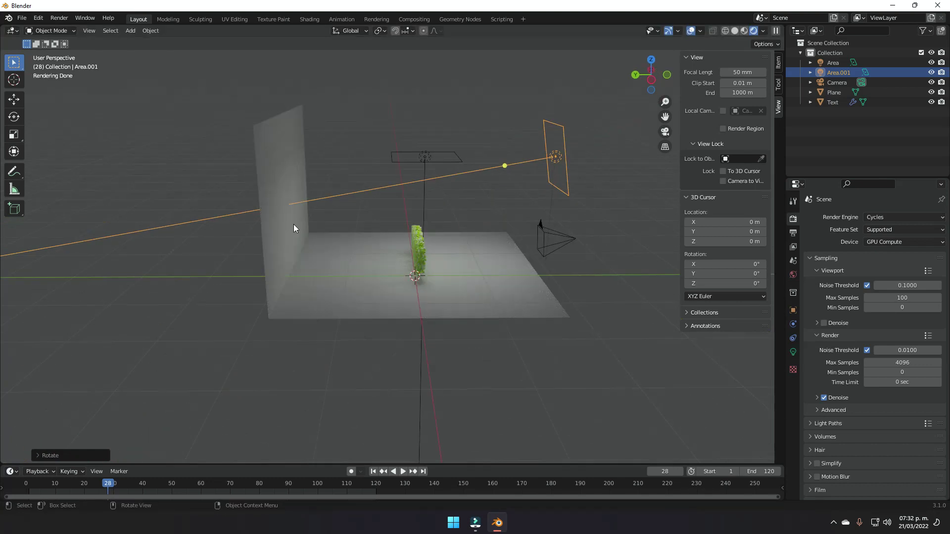
Step: Set the front area light's power to 40 W after trying 20 W and 30 W, and check the lighting through the camera
left_click(793, 351)
double_click(895, 285)
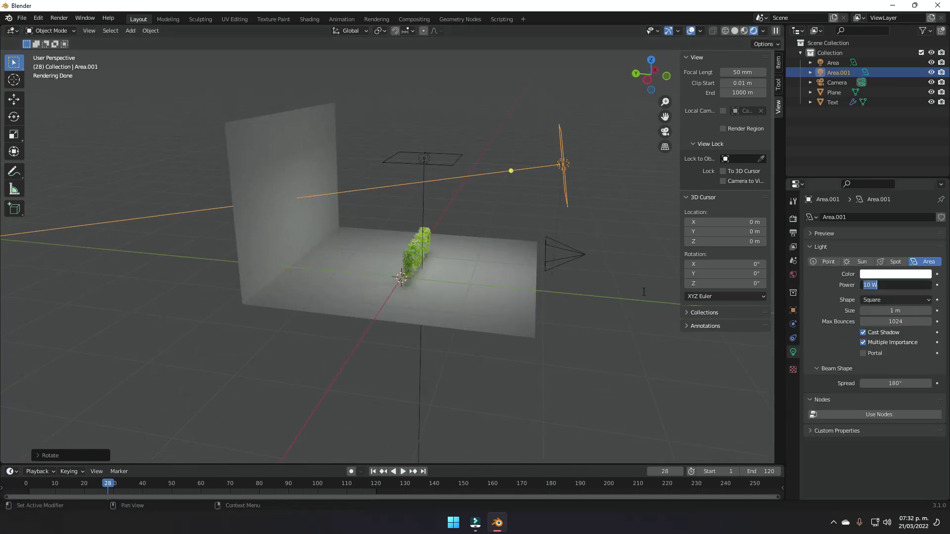
type("20")
key("Return")
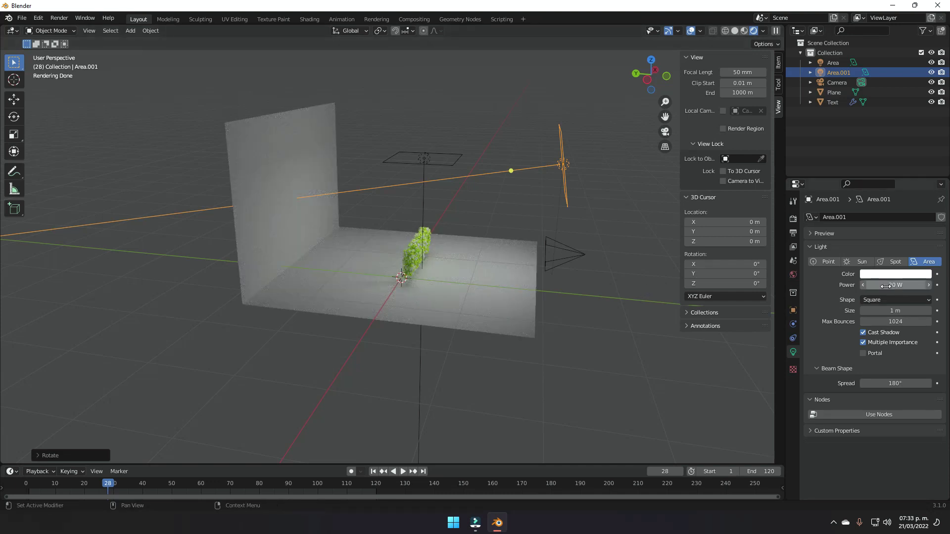
double_click(887, 286)
type("30")
key("Return")
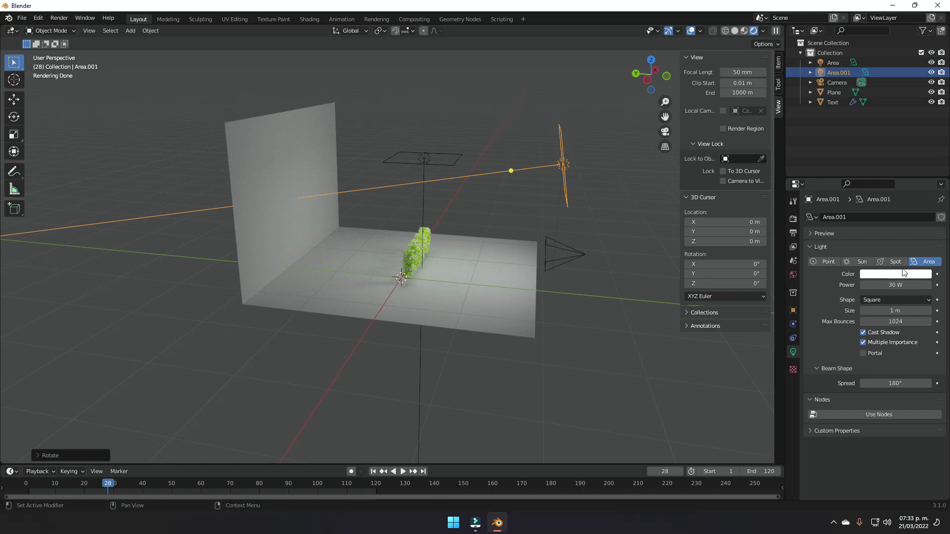
double_click(895, 284)
type("40")
key("Return")
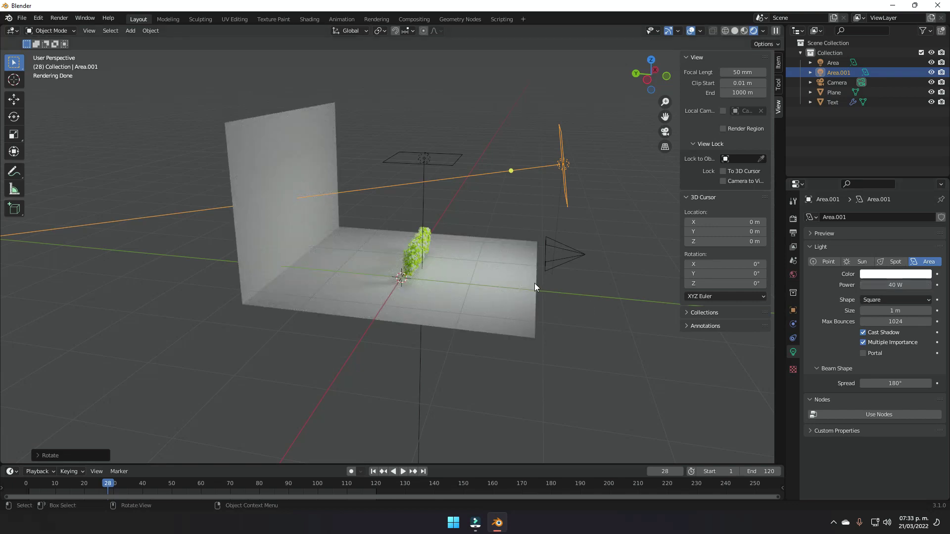
middle_click_drag(534, 283, 448, 275)
key("KP_0")
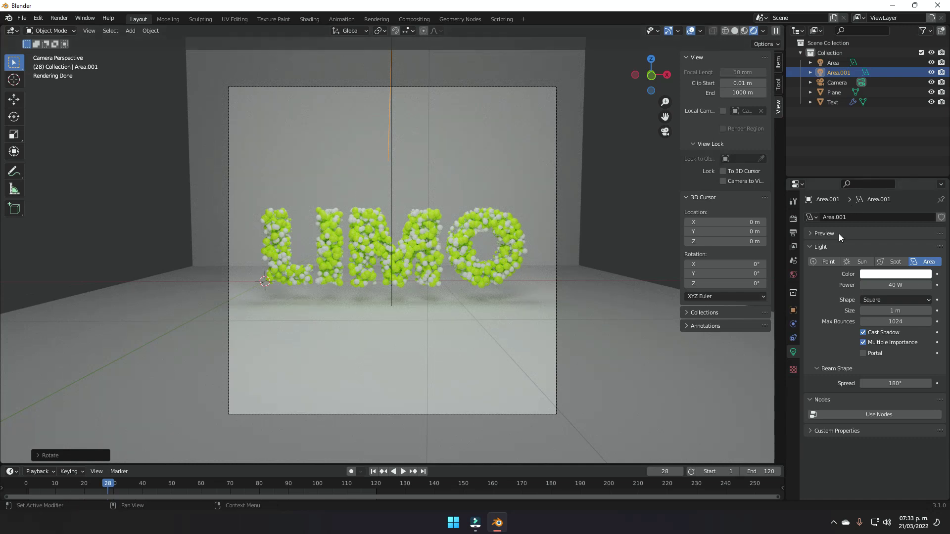
Step: Set the final render's max samples to 200 and open the output properties
left_click(793, 218)
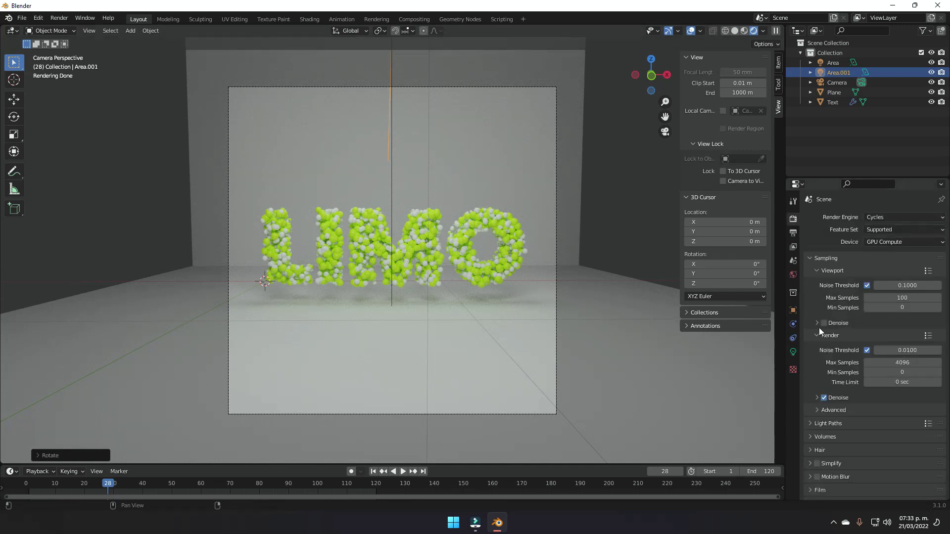
left_click(904, 363)
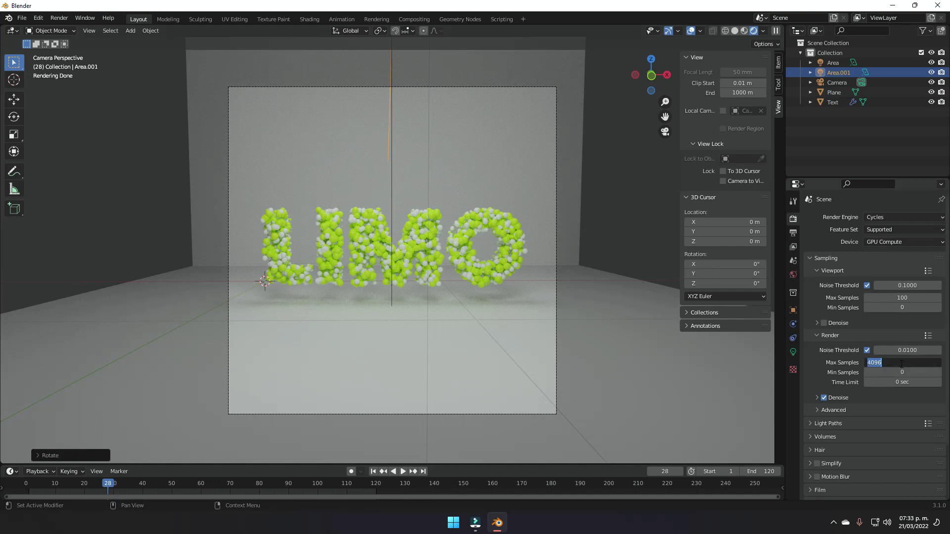
type("200")
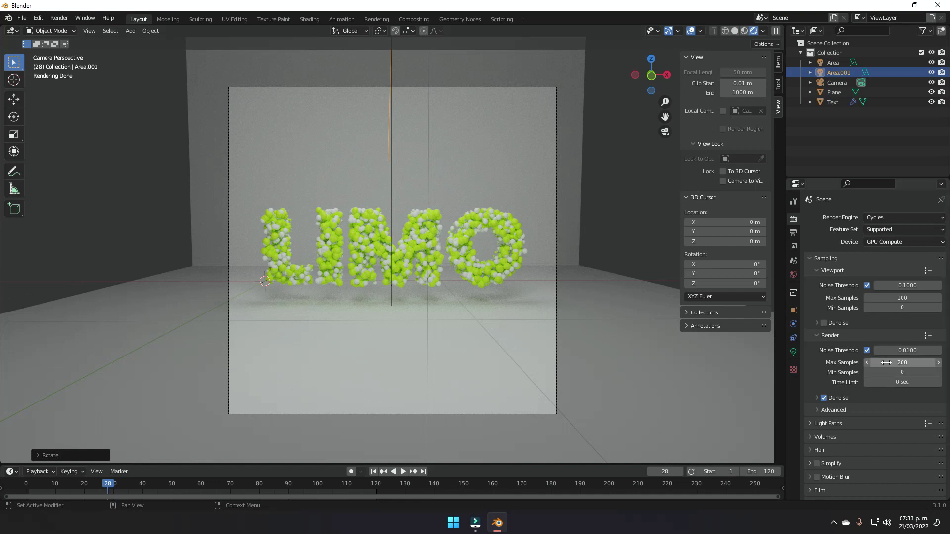
key("Return")
left_click(792, 233)
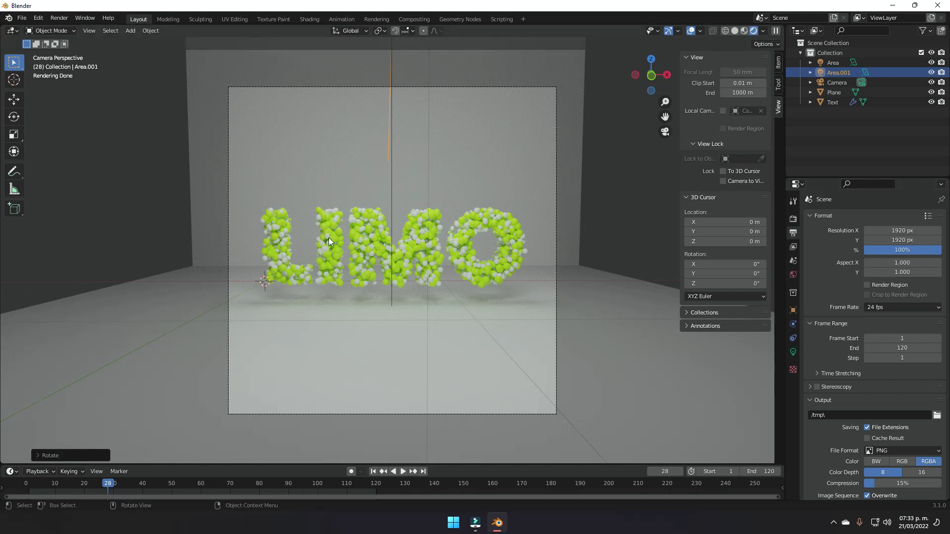
Step: Move the camera away from the text along the global Y axis in two moves, the second about 1.4 m, checking the camera view
left_click(555, 203)
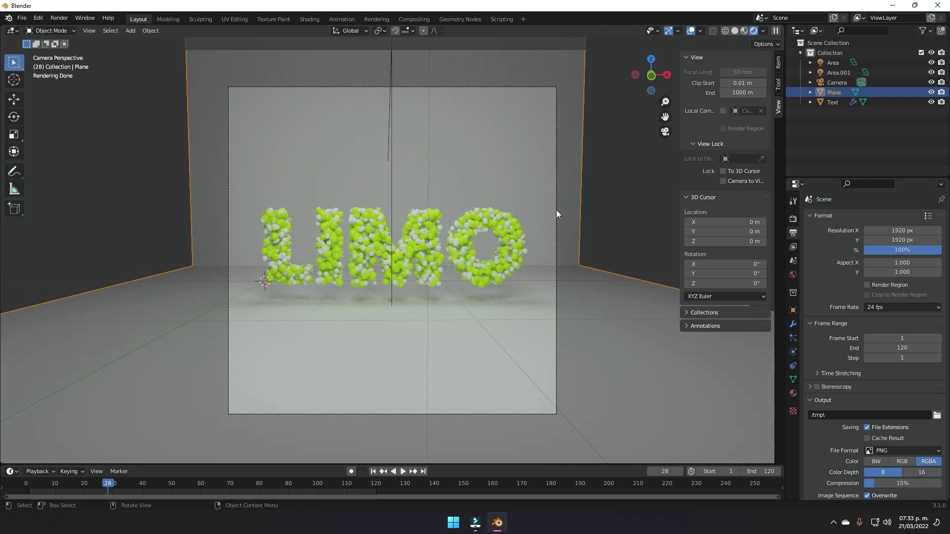
left_click(836, 82)
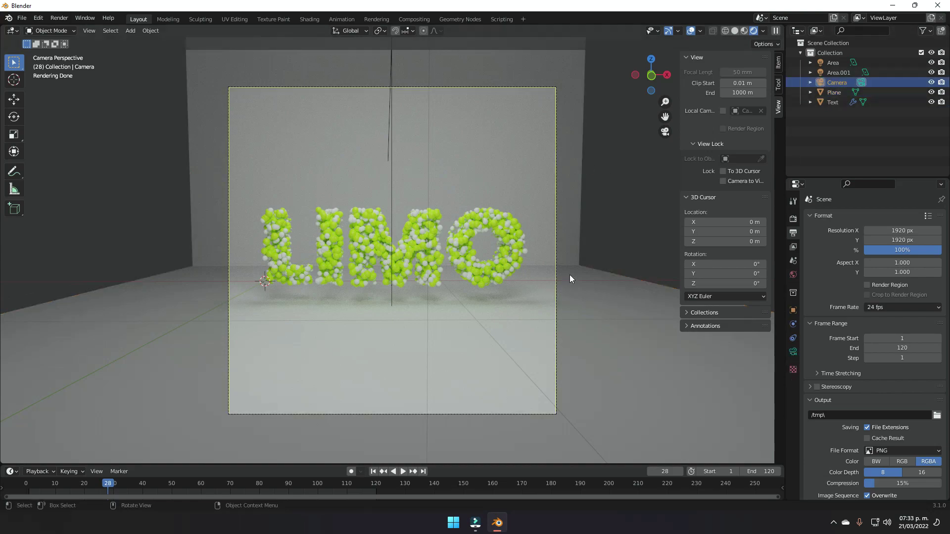
middle_click_drag(450, 290, 512, 310)
key("g")
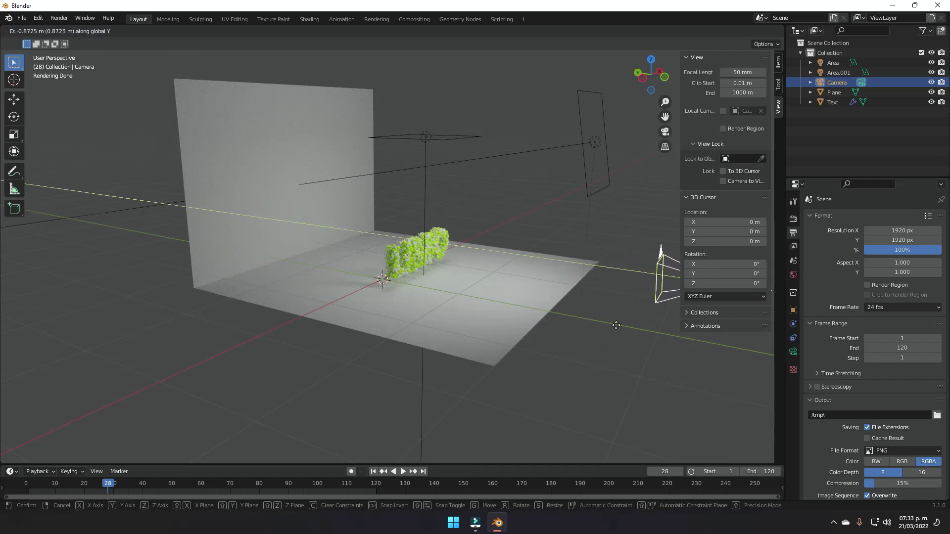
left_click(639, 333)
key("KP_0")
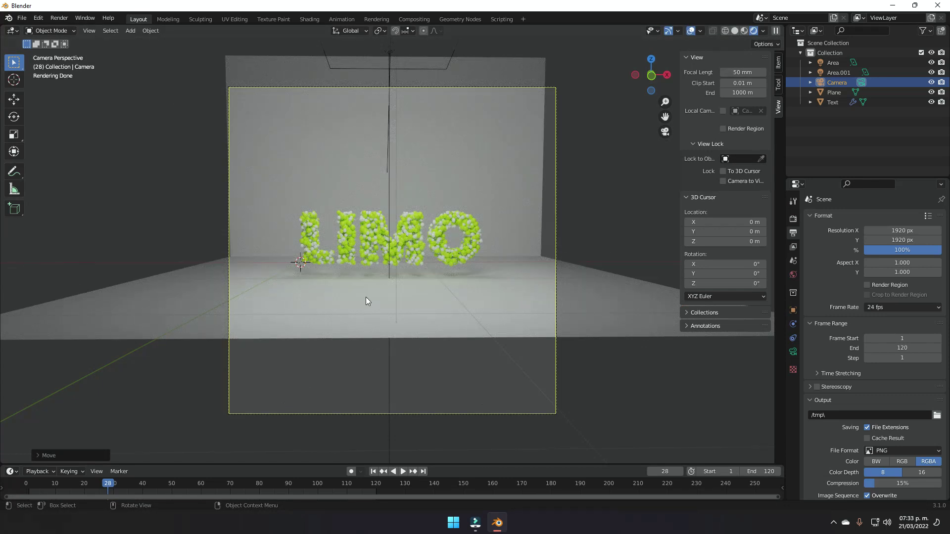
key("KP_0")
key("g")
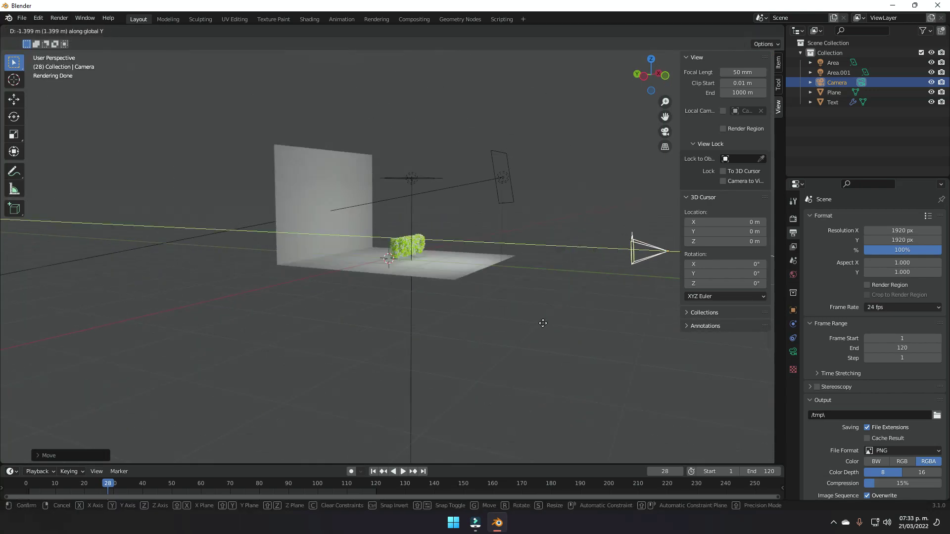
left_click(544, 325)
key("KP_0")
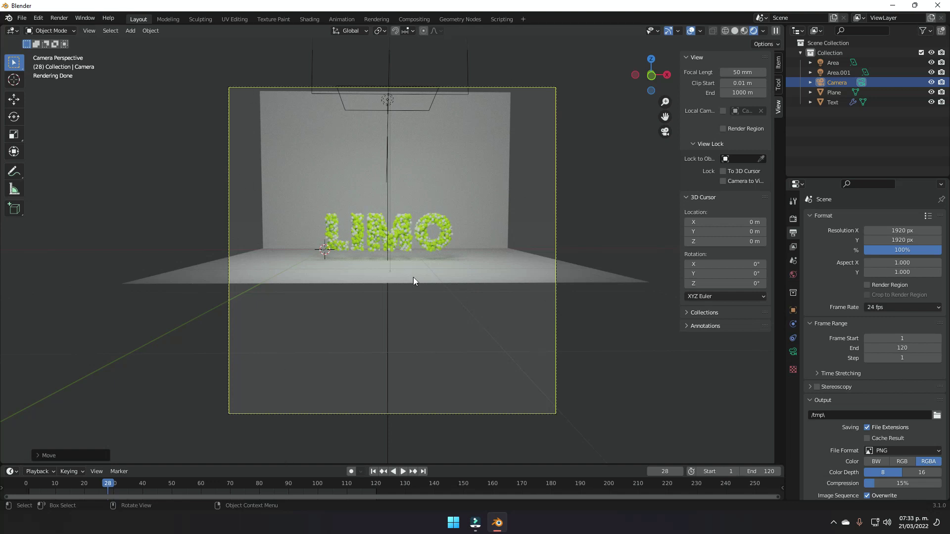
Step: Scale the plane backdrop uniformly by about 2.4 so it fills the camera frame
left_click(425, 248)
key("s")
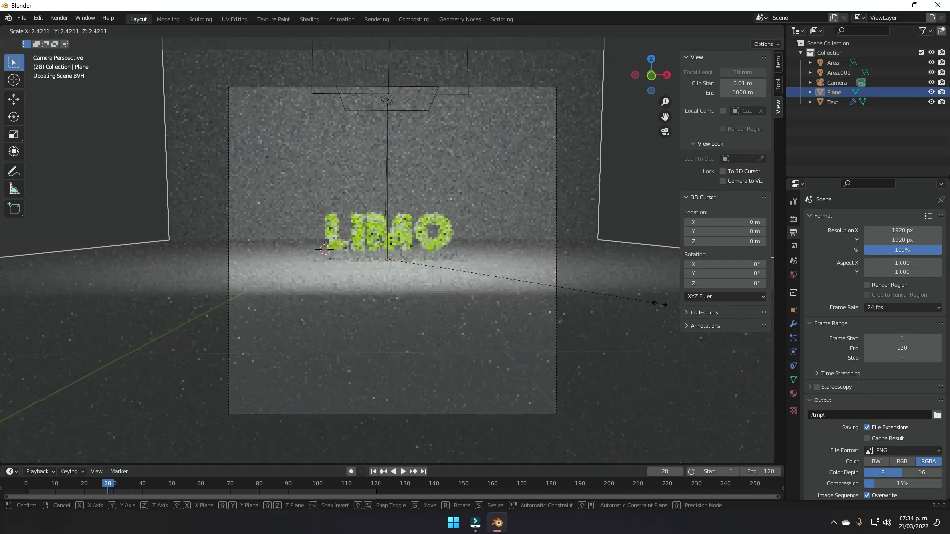
left_click(660, 304)
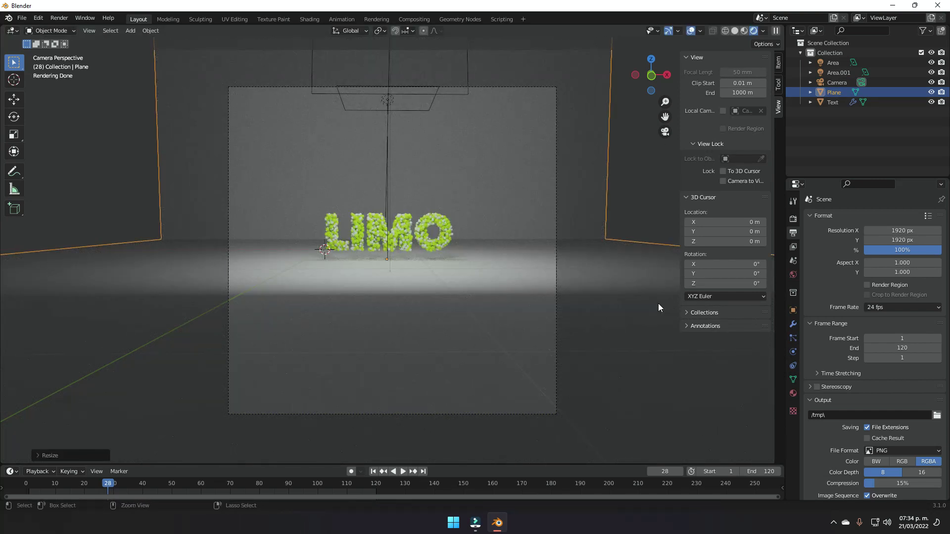
Step: Undo the backdrop scaling and the last camera move, and scale the plane backdrop uniformly by about 2.4
key("ctrl+z")
key("ctrl+z")
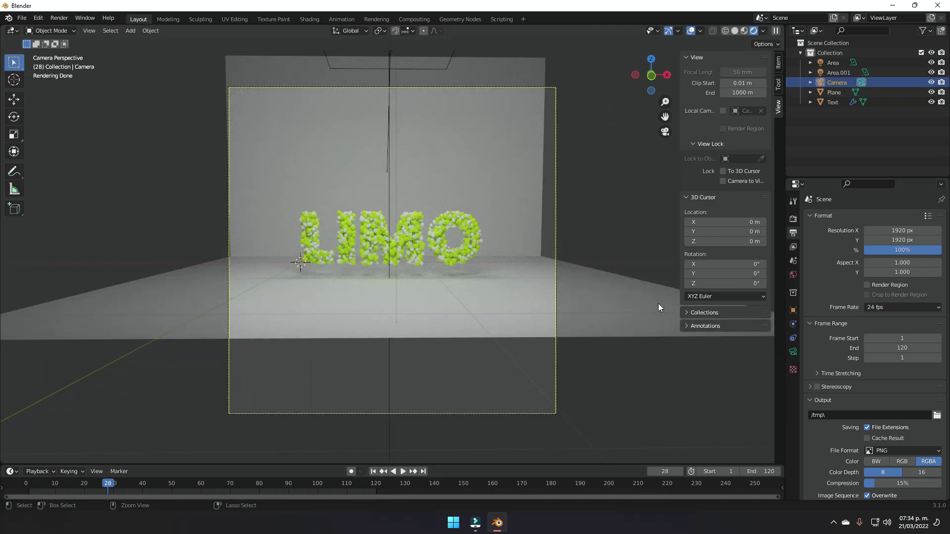
left_click(435, 303)
key("s")
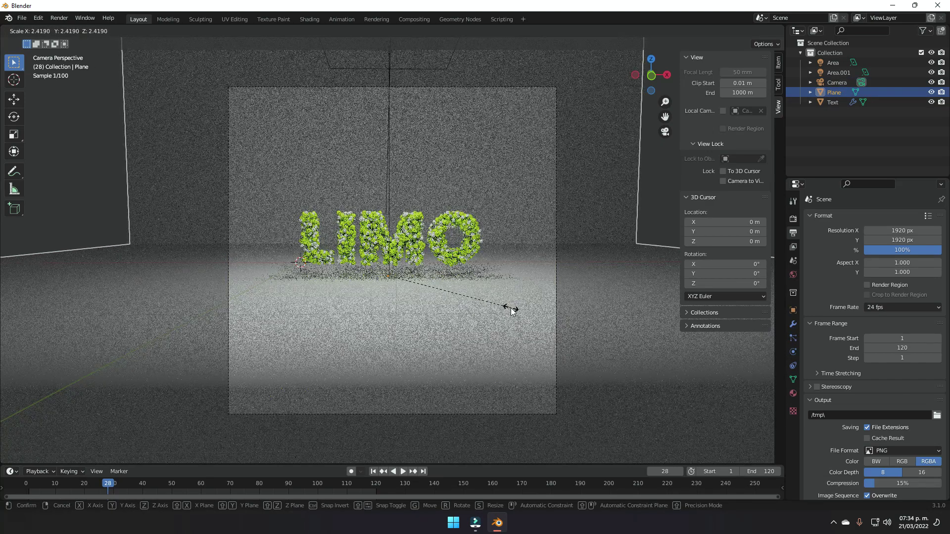
left_click(511, 310)
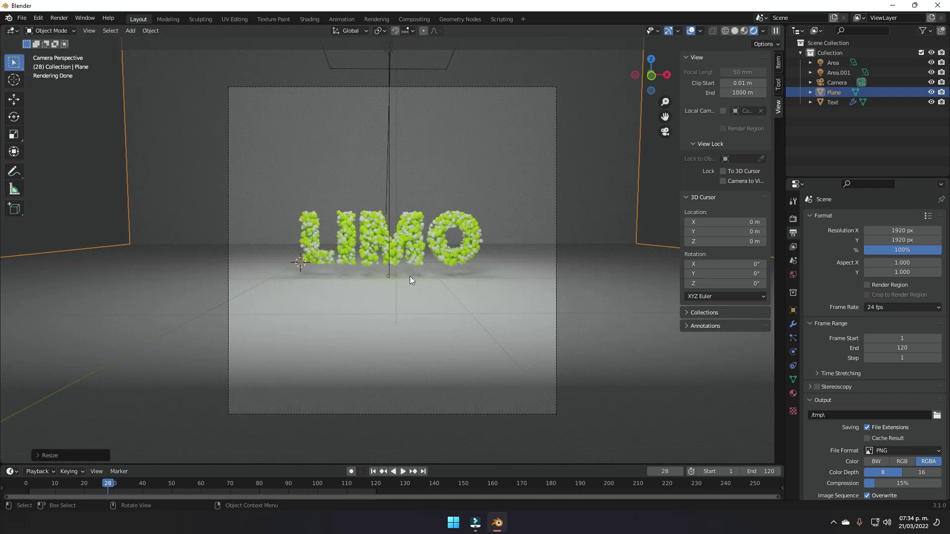
Step: Move the front area light farther away from the text along the global Y axis
middle_click_drag(378, 262, 529, 185)
left_click(530, 183)
middle_click_drag(498, 305, 518, 310)
scroll(518, 310, "down", 5)
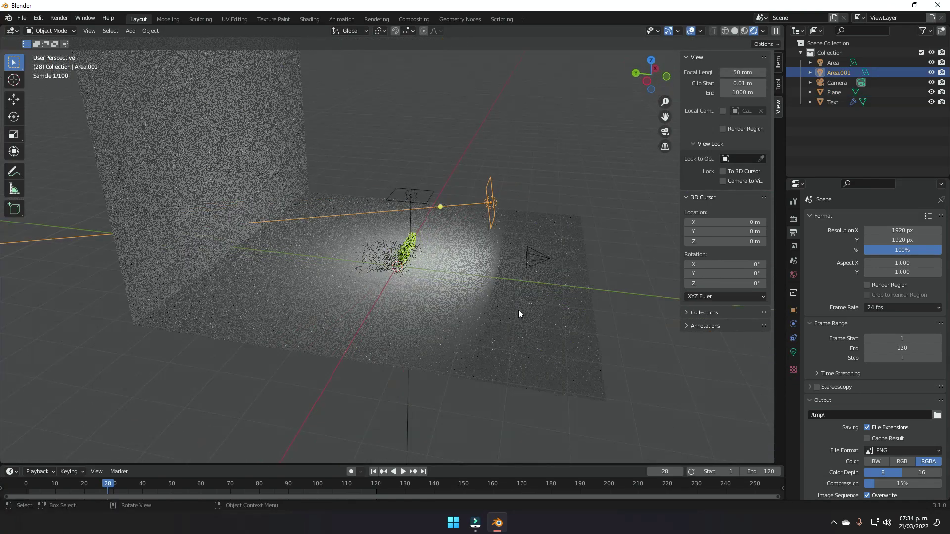
key("g")
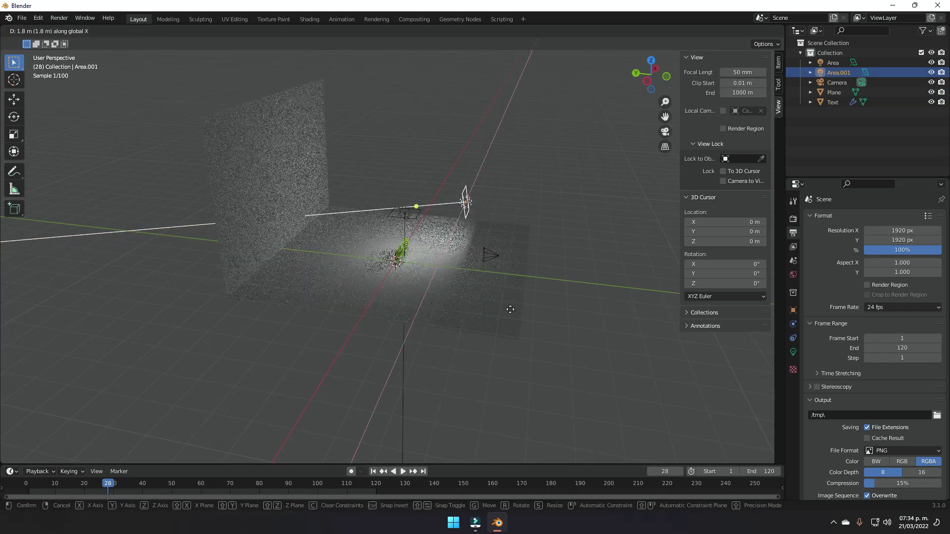
left_click(538, 319)
Step: Raise the overhead area light along the Z axis so it sits higher above the LIMO text
middle_click_drag(539, 319, 402, 231)
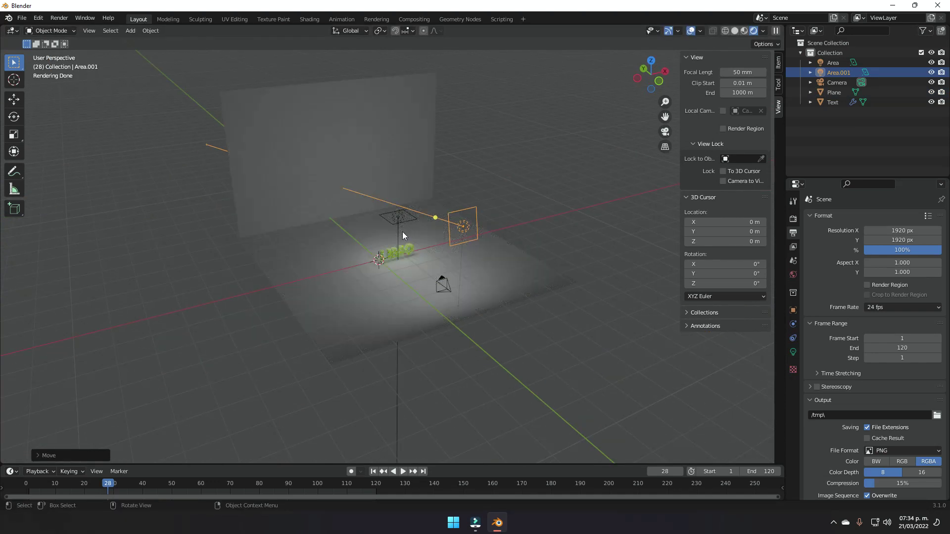
left_click(402, 230)
middle_click_drag(489, 277, 491, 270)
key("g")
key("z")
left_click(491, 267)
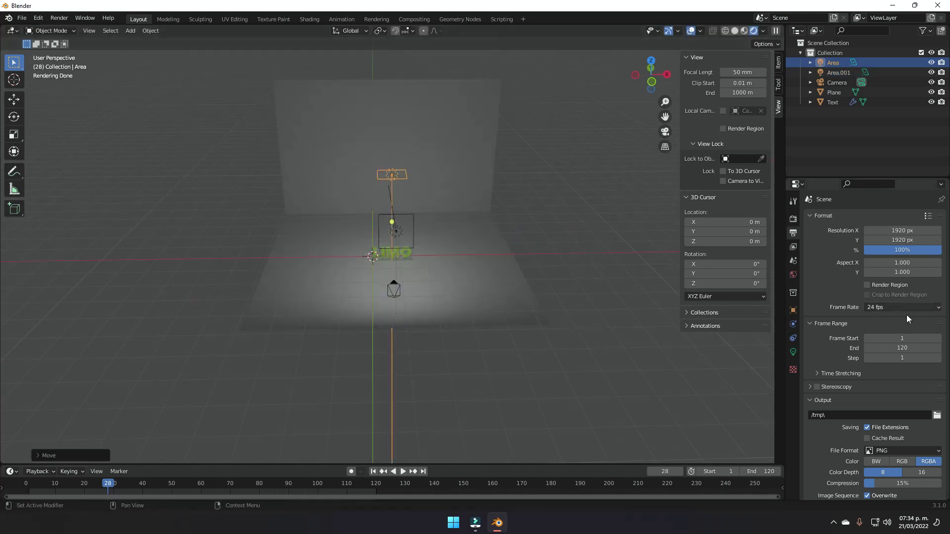
Step: Set the overhead area light's power to 30 W and increase it further
left_click(793, 352)
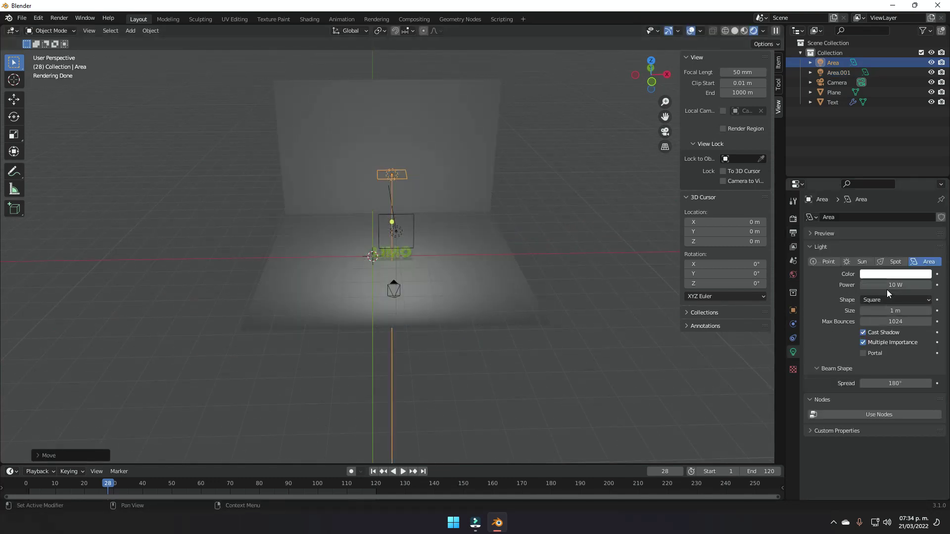
left_click(887, 287)
type("30")
key("Return")
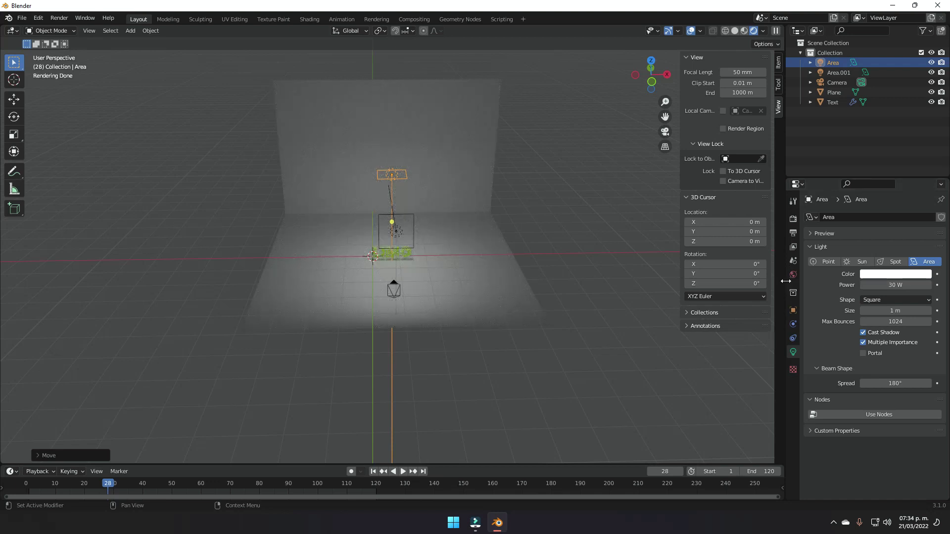
left_click(890, 286)
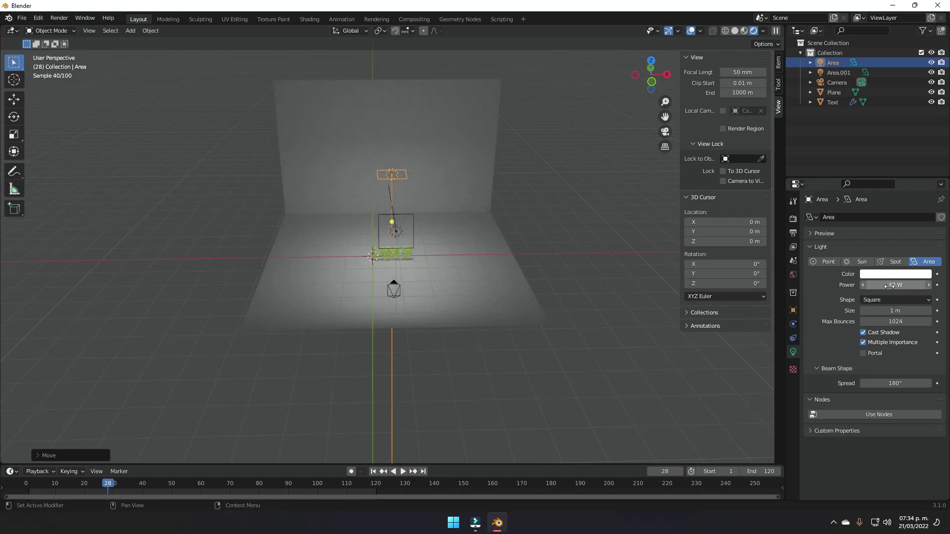
key("Return")
Step: Set the front area light's power to 100 W
left_click(396, 230)
left_click(861, 286)
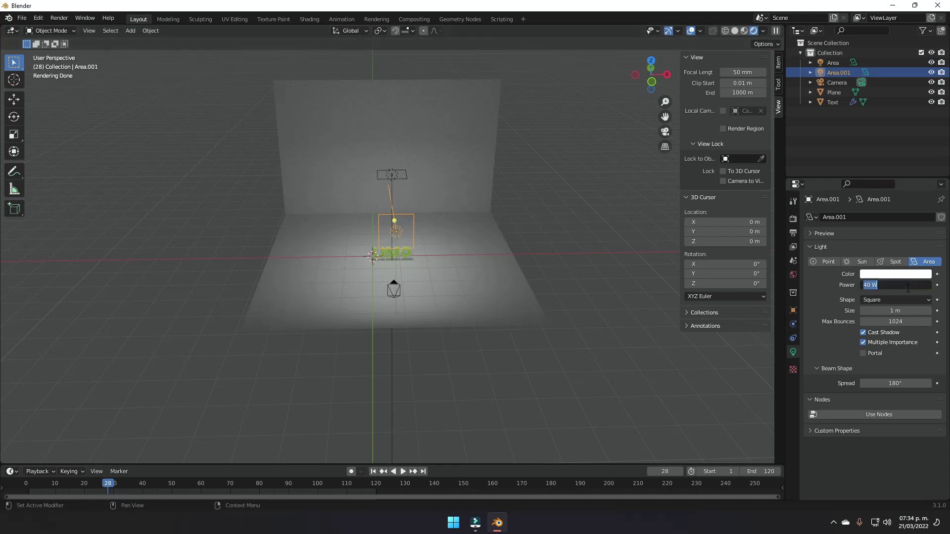
type("100")
key("Return")
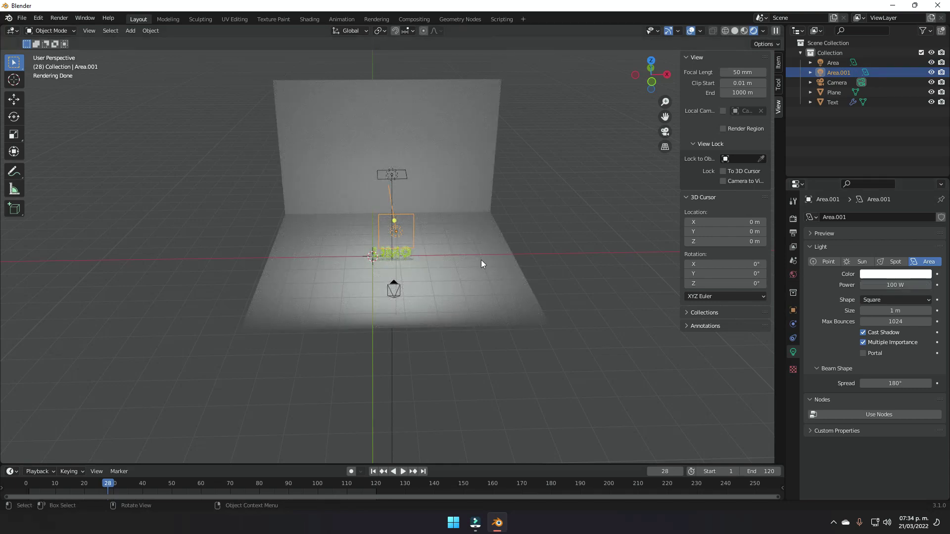
Step: Check the lighting through the camera, at frame 16 of the animation, and from an angled view of the text
key("KP_0")
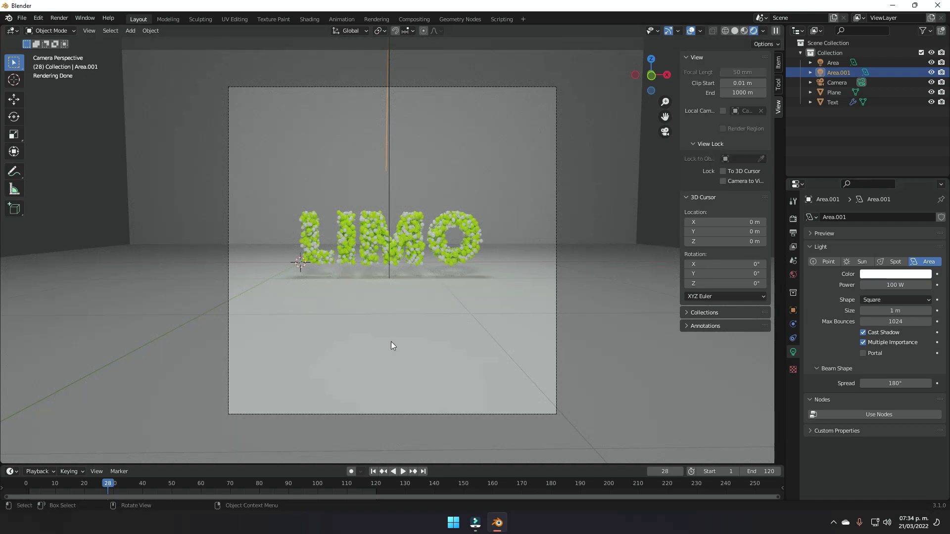
left_click_drag(108, 483, 73, 484)
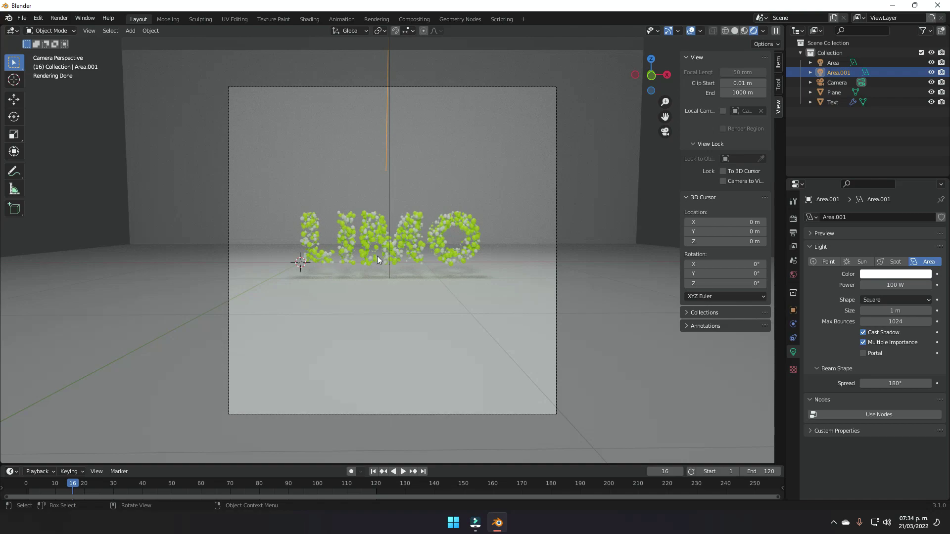
middle_click_drag(377, 256, 687, 340)
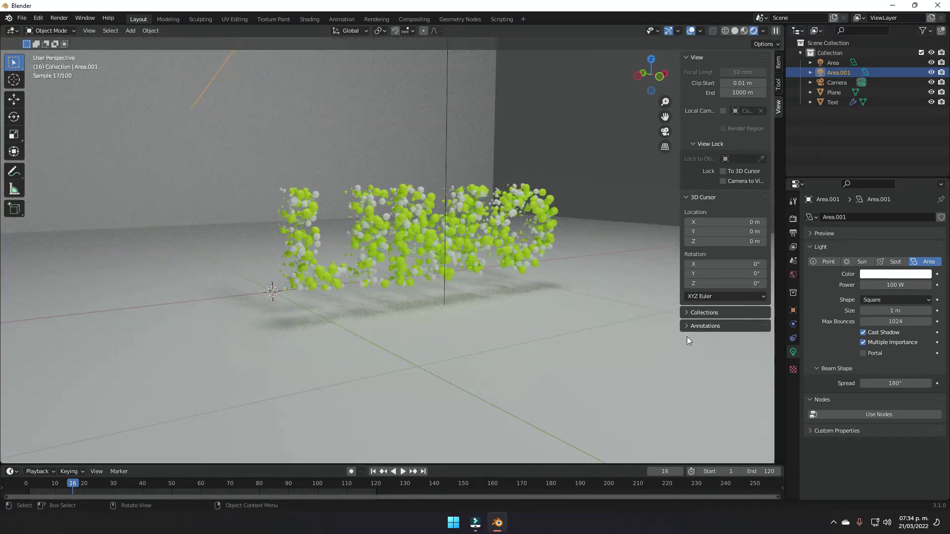
Step: Set the render output folder to Desktop\Animaciones\LIMO in the output properties
left_click(794, 232)
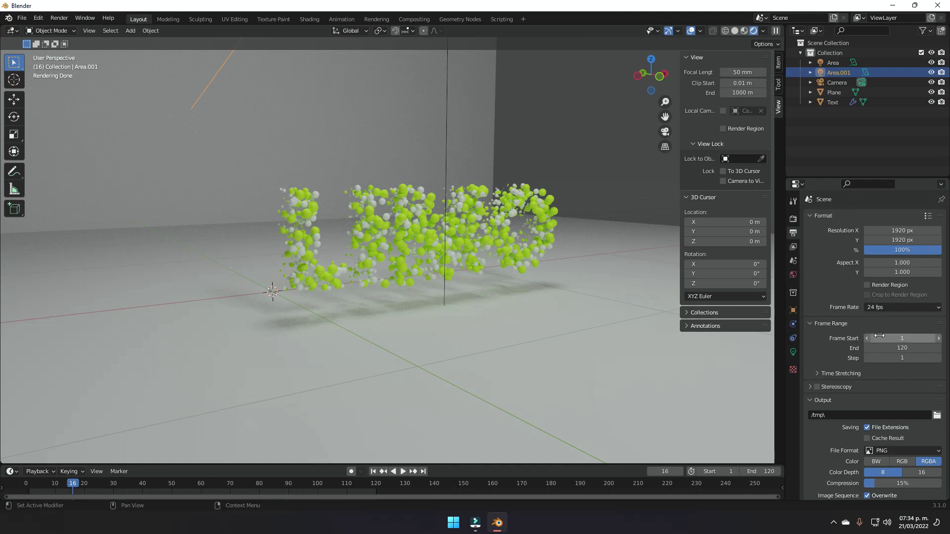
scroll(870, 352, "down", 2)
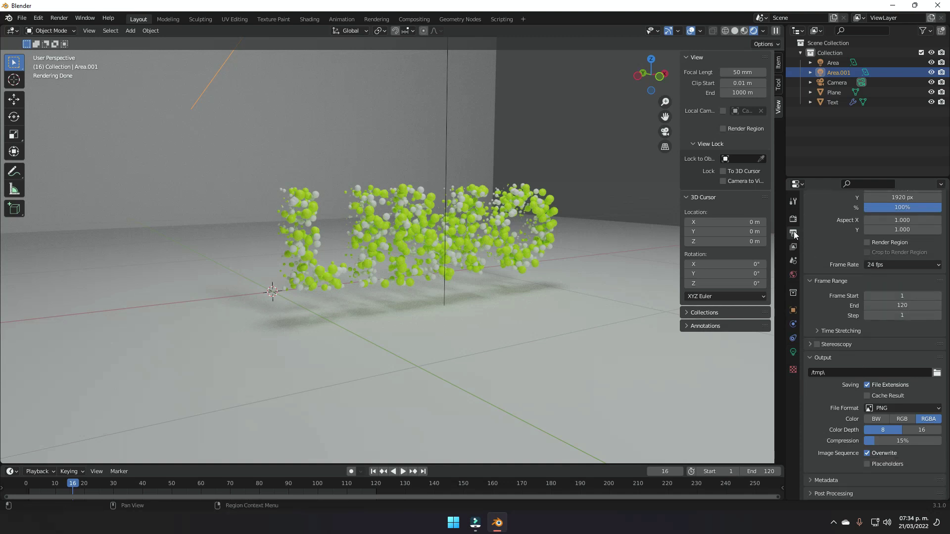
scroll(885, 293, "up", 2)
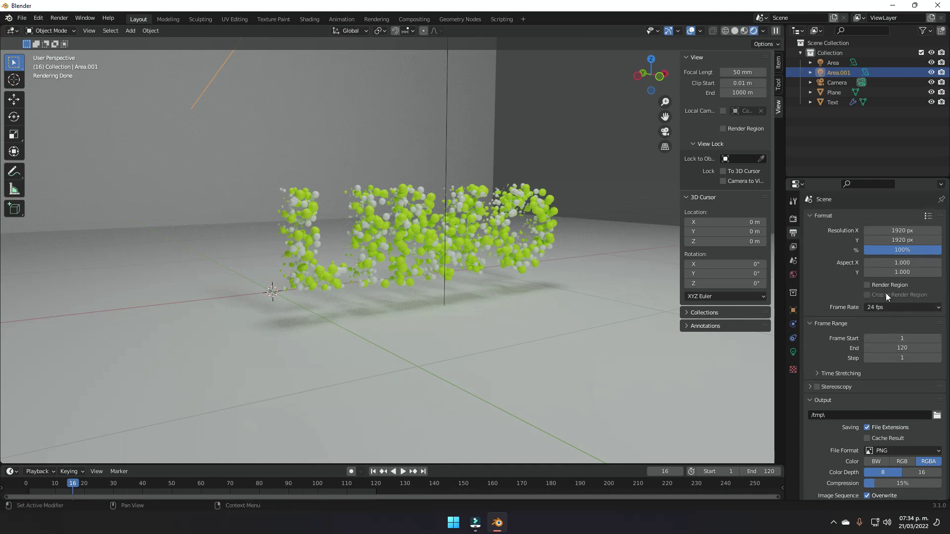
scroll(906, 300, "down", 2)
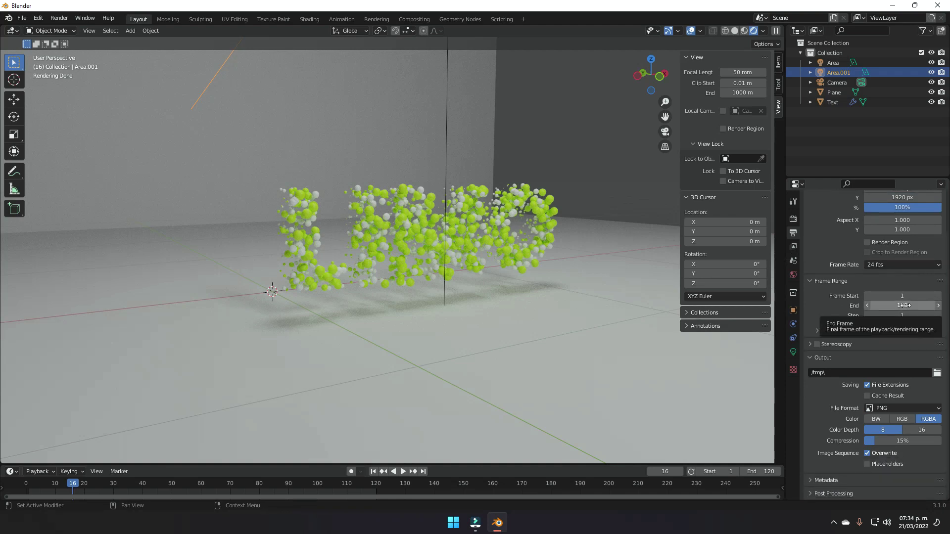
left_click(937, 372)
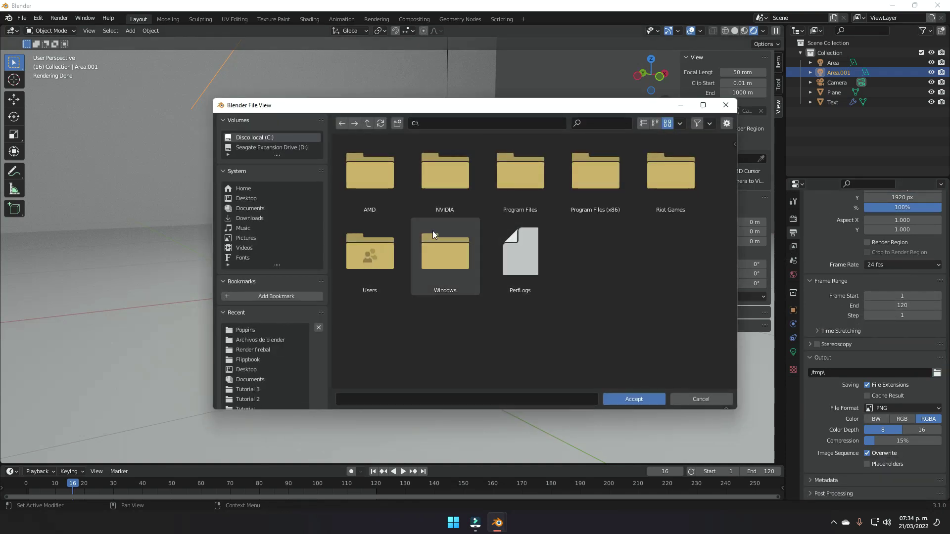
left_click(246, 200)
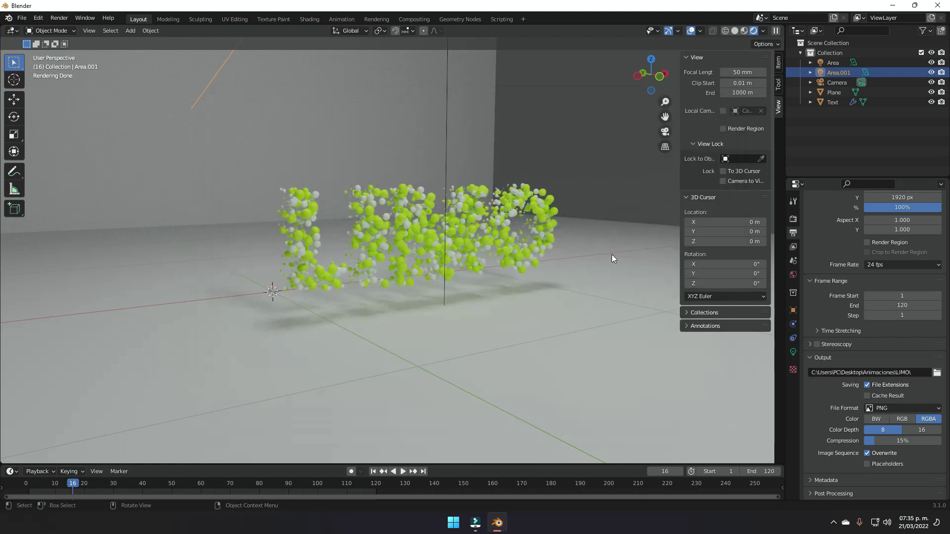
Step: Examine the lit LIMO scene from several angles and review the output file format options
middle_click_drag(598, 253, 559, 254)
scroll(560, 254, "down", 3)
middle_click_drag(426, 347, 475, 352)
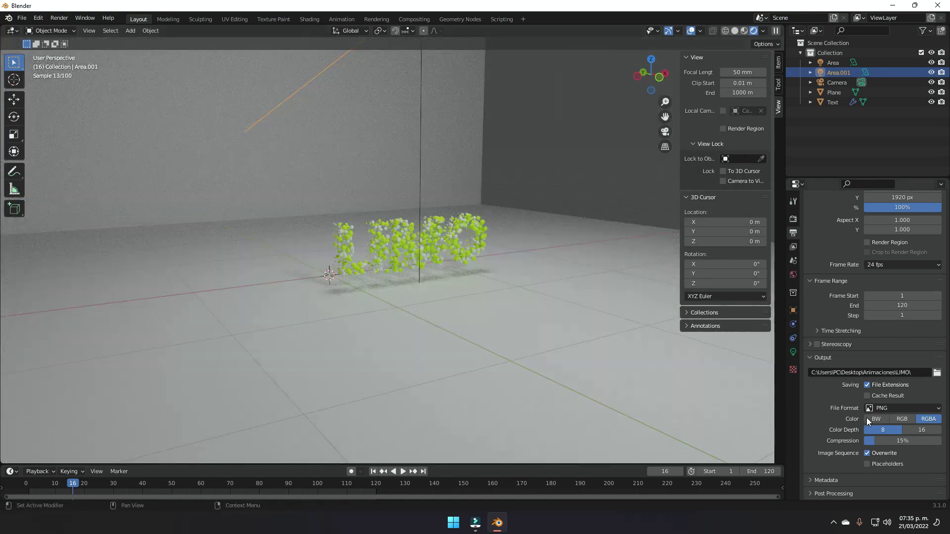
left_click(892, 408)
left_click(892, 409)
scroll(447, 275, "down", 3)
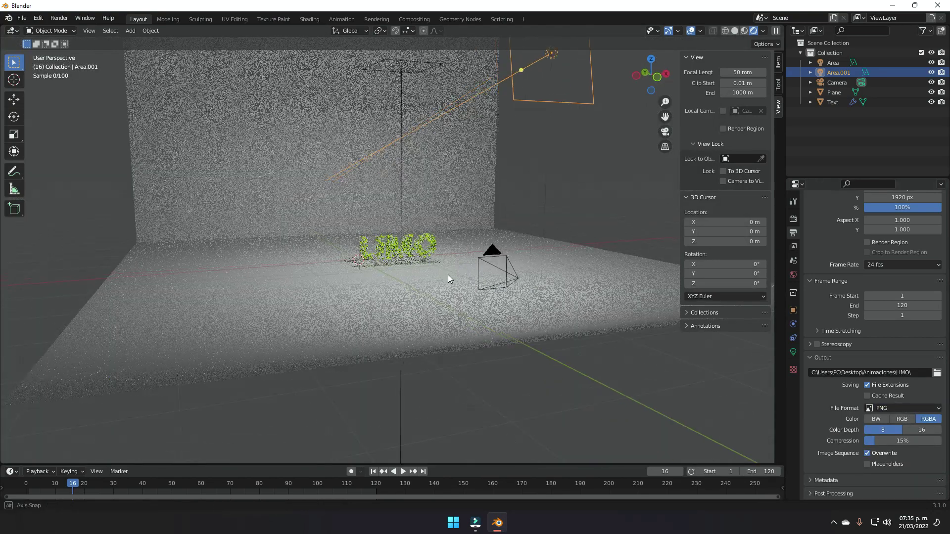
scroll(456, 276, "up", 1)
middle_click_drag(518, 257, 491, 258)
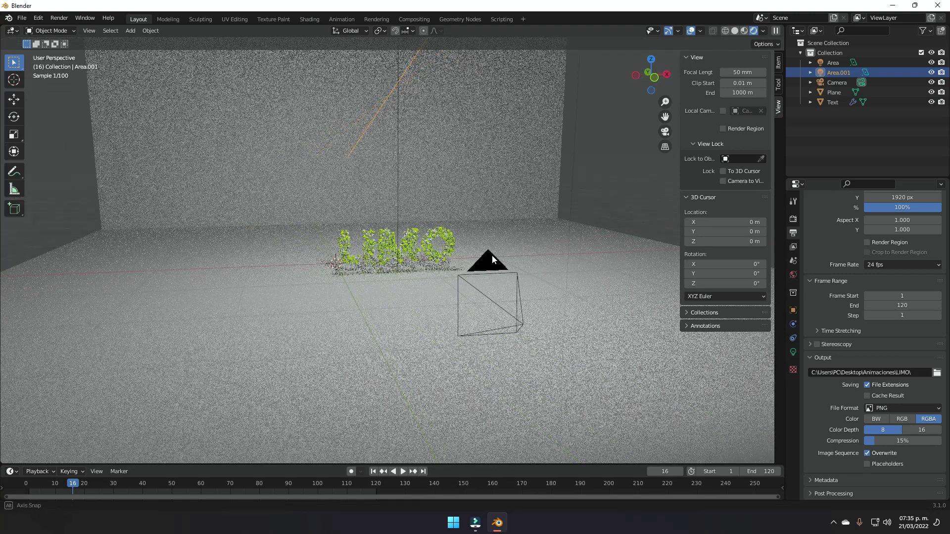
Step: Return to the camera view and open the render commands
key("KP_0")
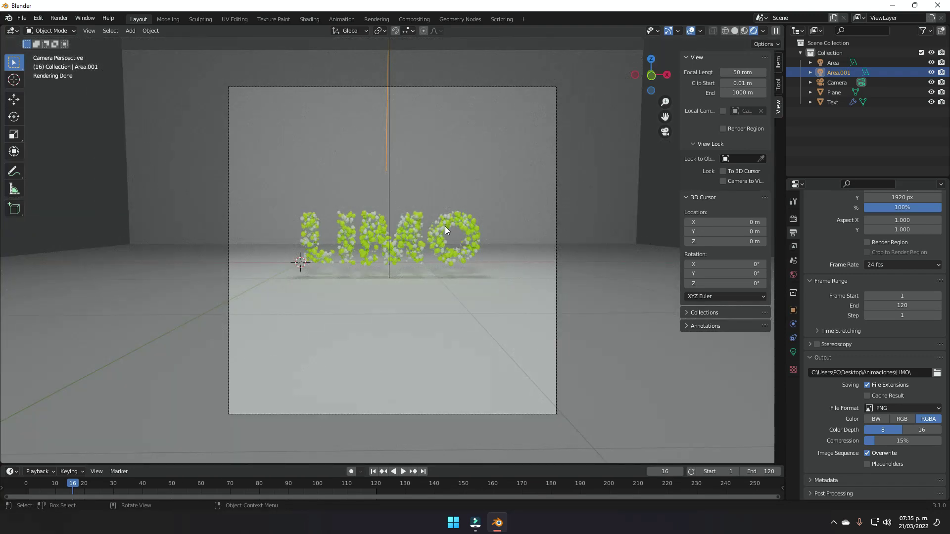
left_click(58, 17)
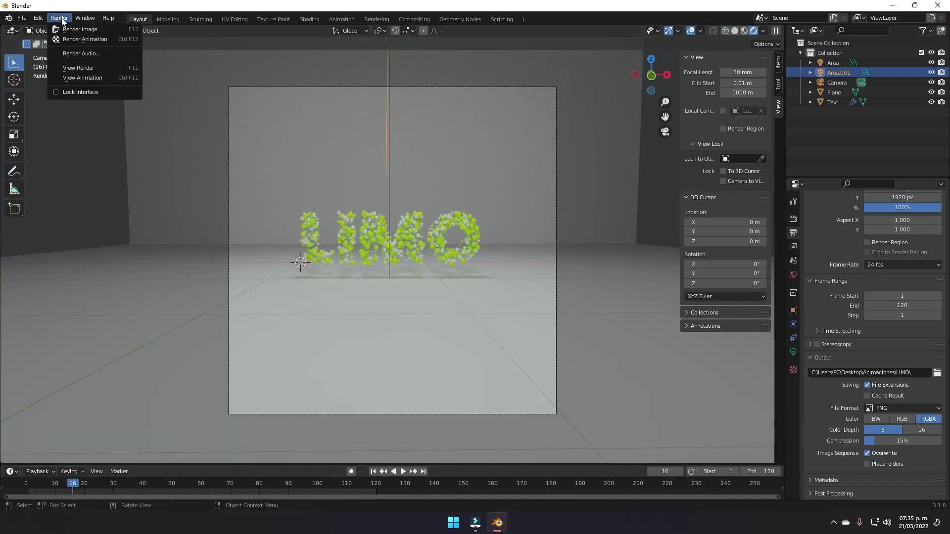